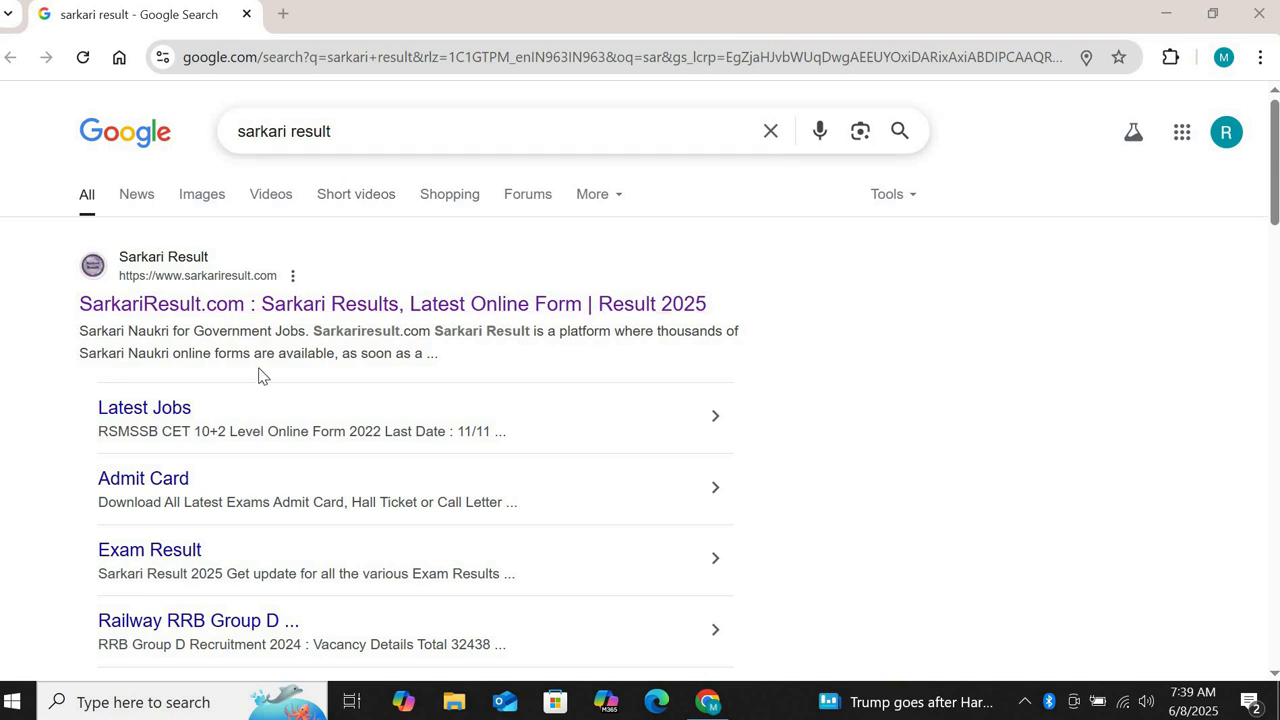
Step: Open SarkariResult.com from the search results and scroll down its homepage
{"action": "left_click", "coordinate": [263, 317]}
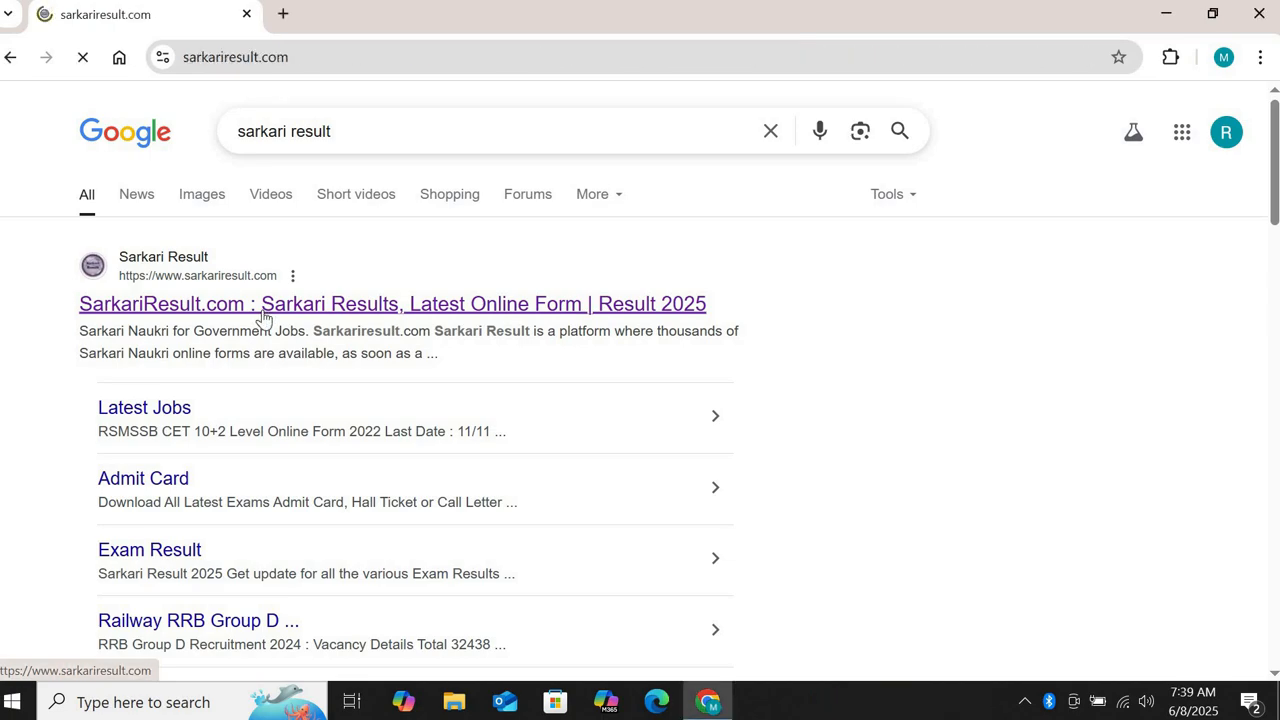
{"action": "scroll", "coordinate": [809, 337], "scroll_direction": "down", "scroll_amount": 2}
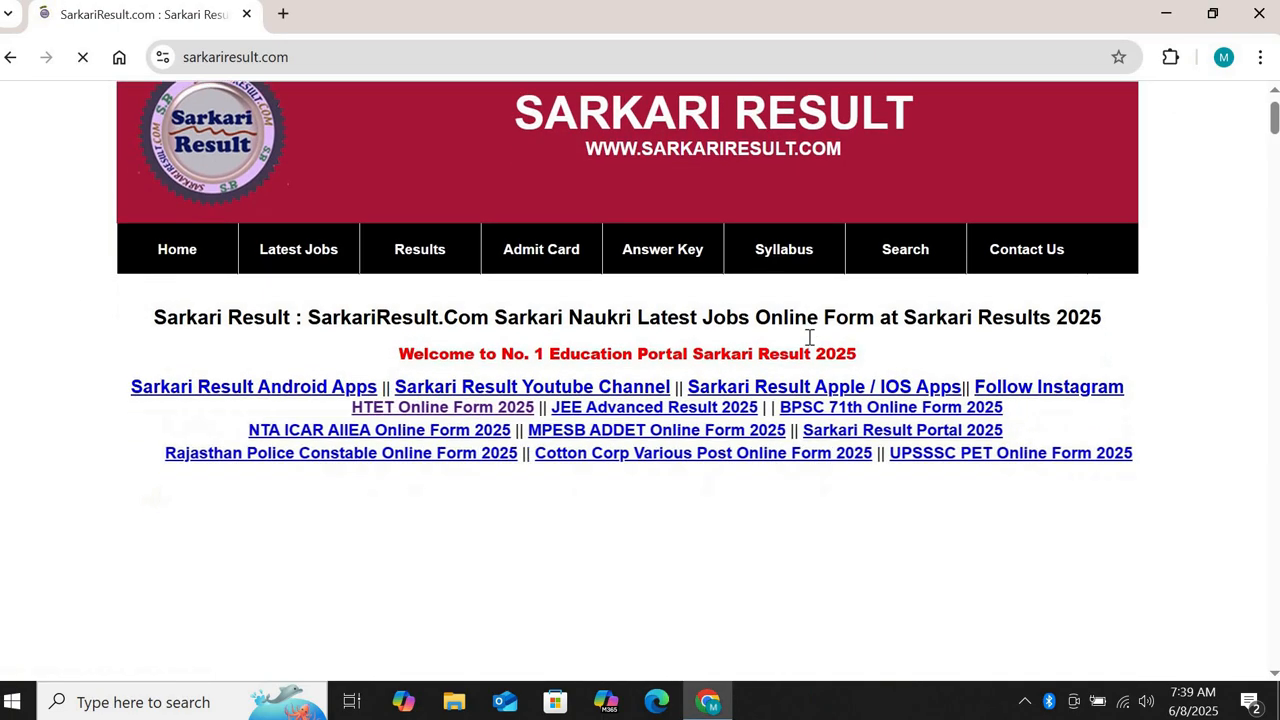
{"action": "scroll", "coordinate": [809, 344], "scroll_direction": "down", "scroll_amount": 8}
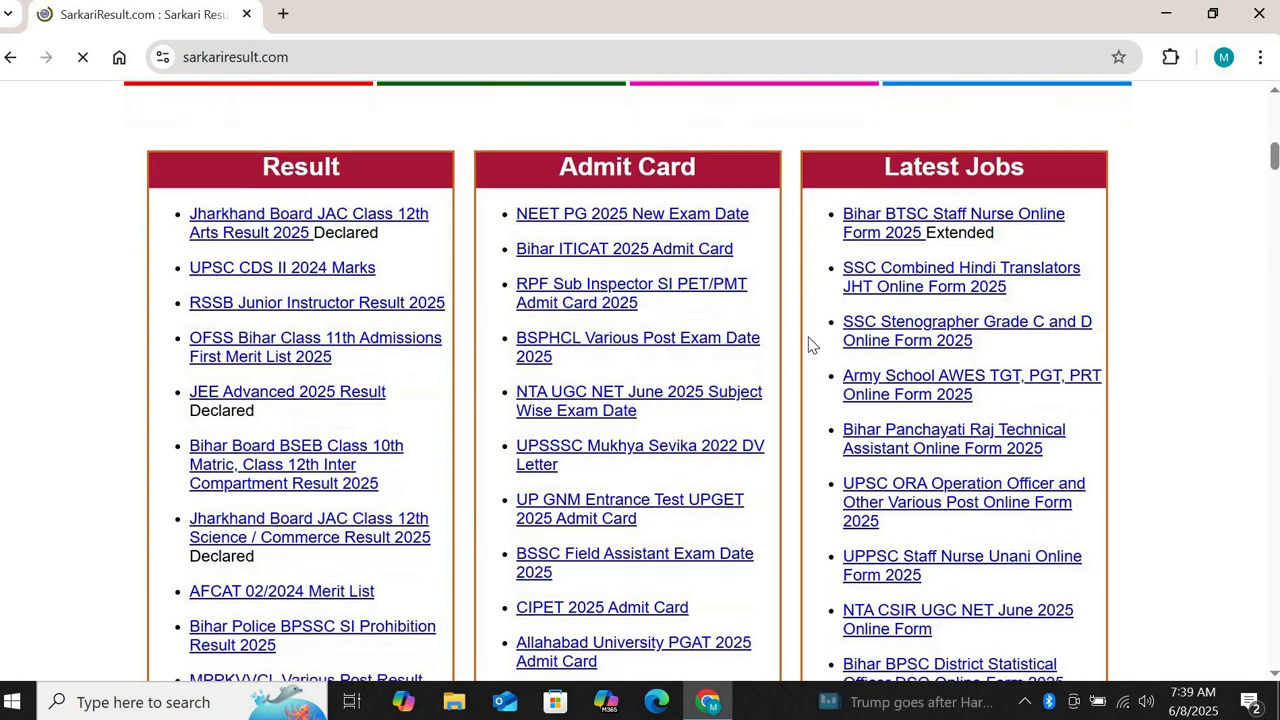
{"action": "scroll", "coordinate": [809, 344], "scroll_direction": "down", "scroll_amount": 1}
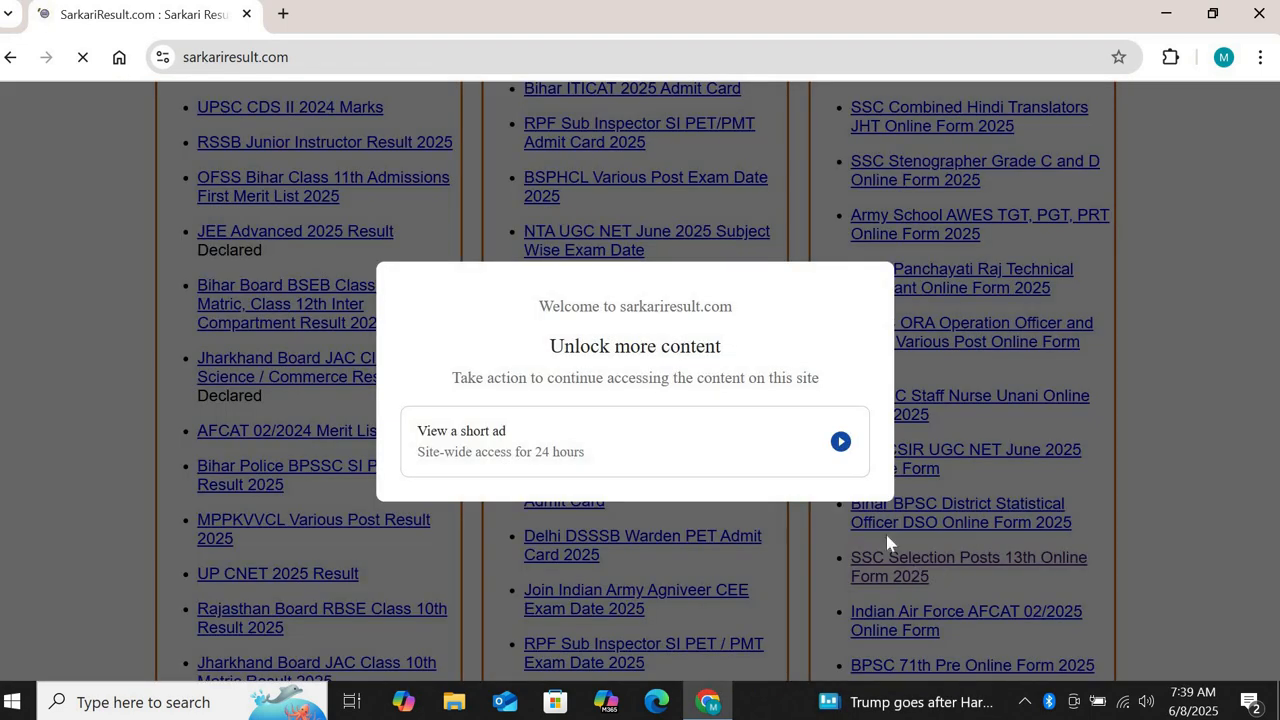
Step: Watch the short reward ad to unlock the site, close it, and scroll toward Latest Jobs
{"action": "left_click", "coordinate": [810, 440]}
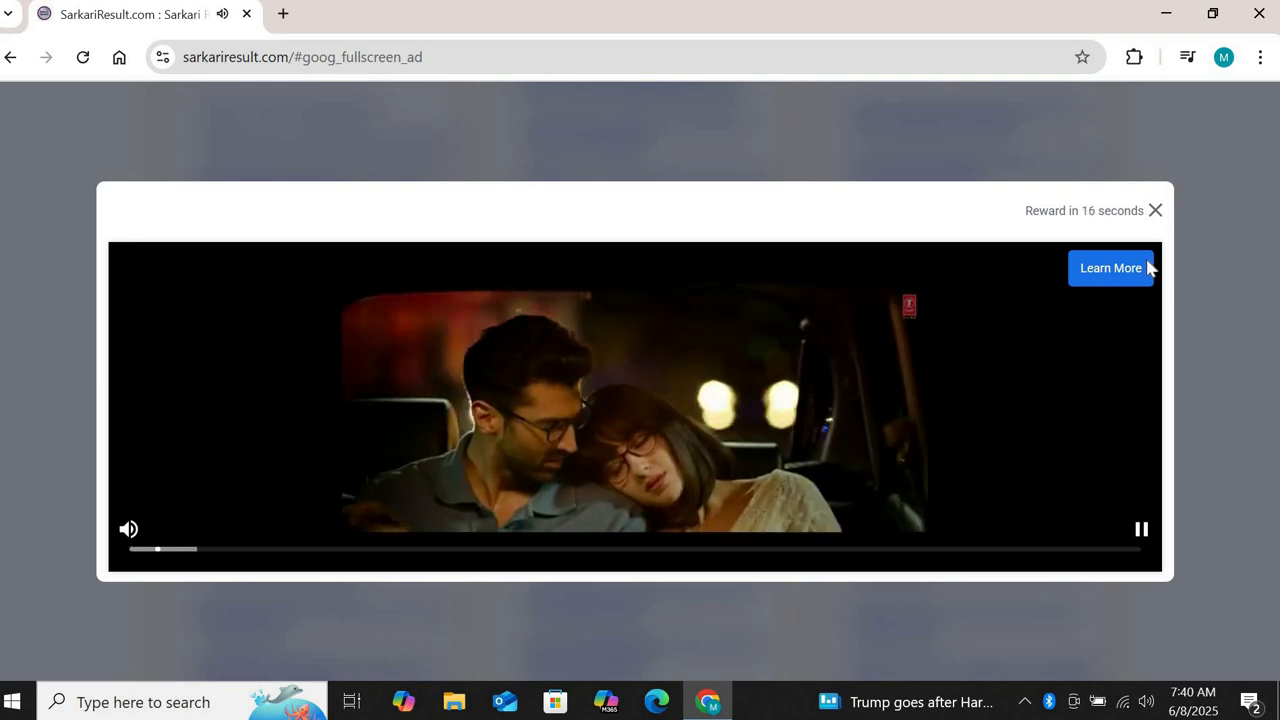
{"action": "key", "text": "alt+Left"}
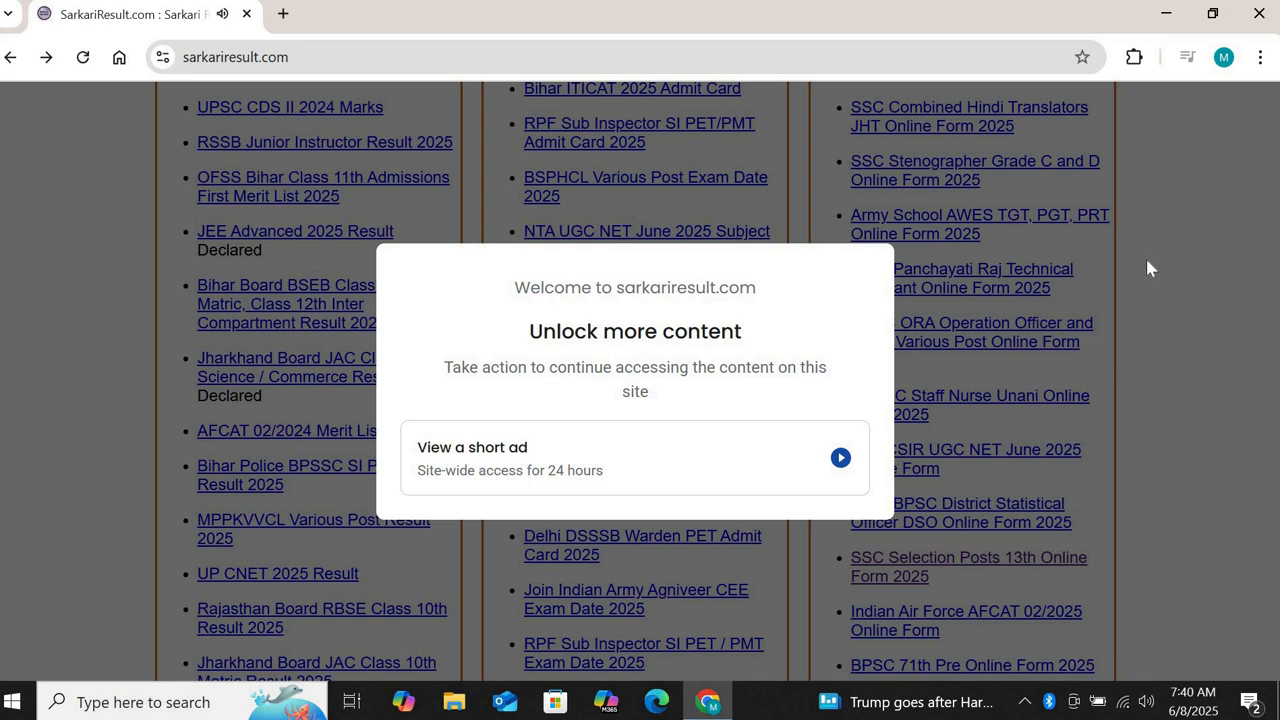
{"action": "left_click", "coordinate": [636, 484]}
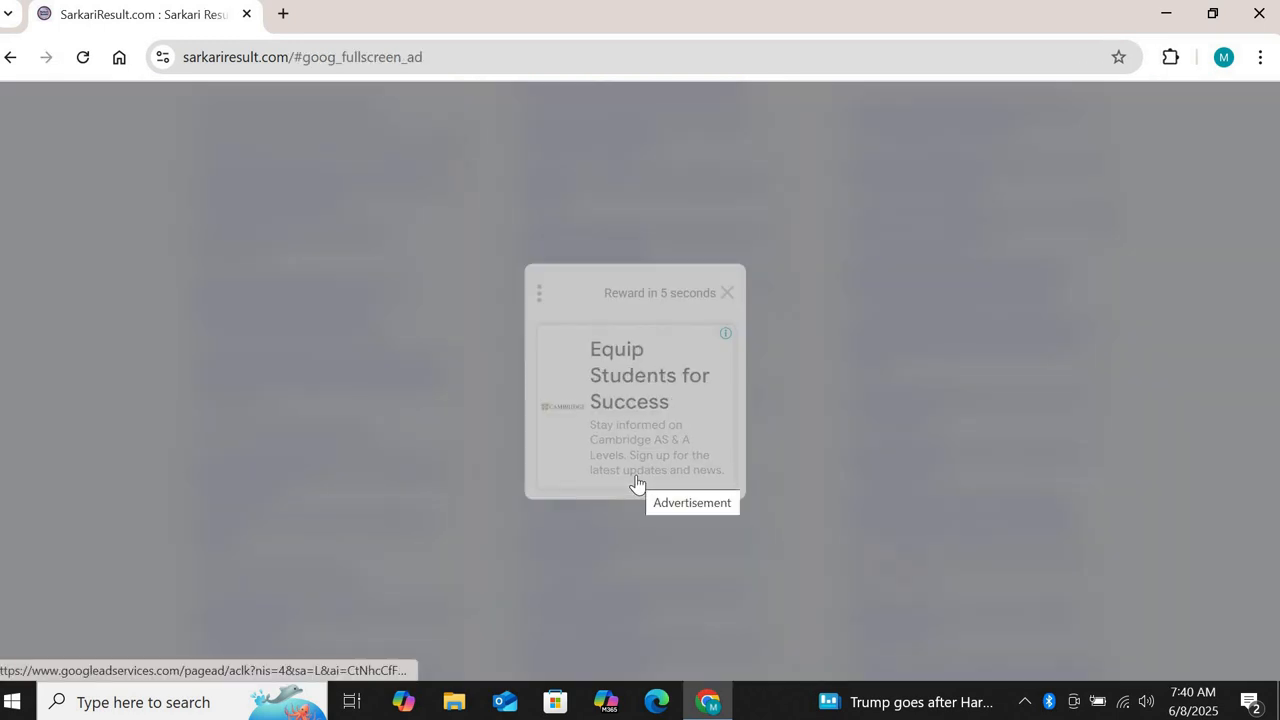
{"action": "left_click", "coordinate": [726, 293]}
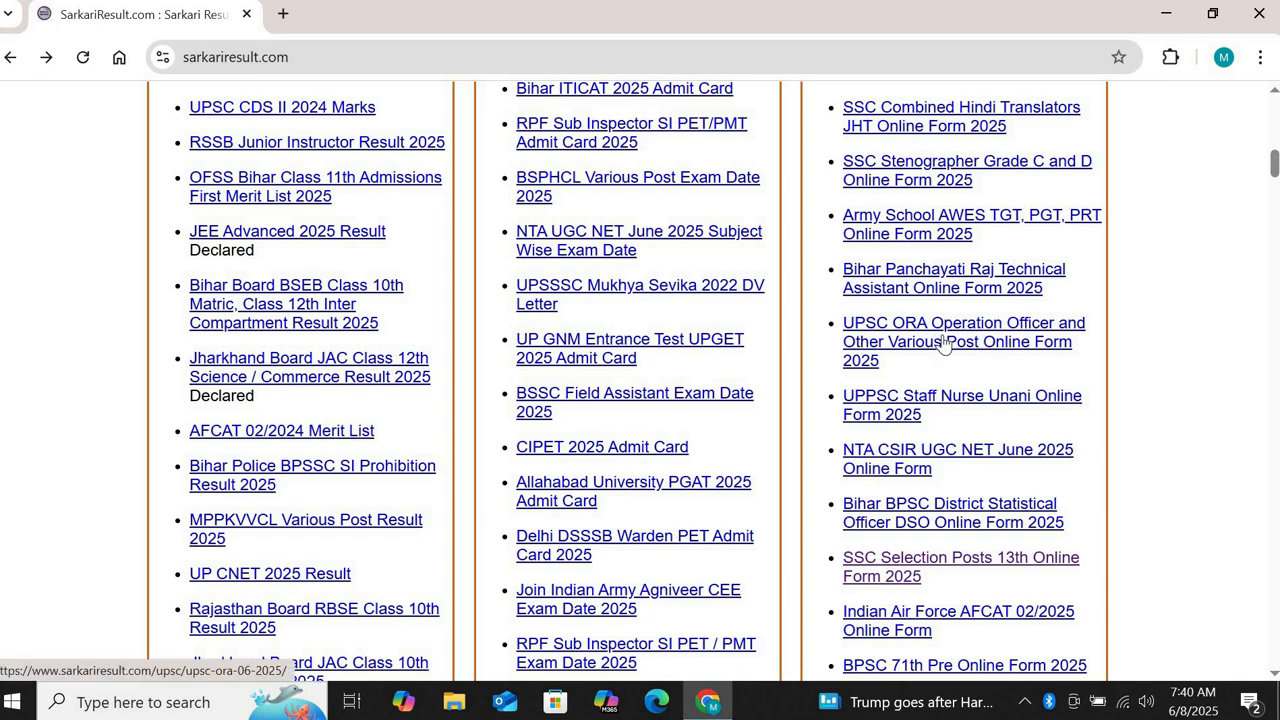
{"action": "scroll", "coordinate": [942, 343], "scroll_direction": "down", "scroll_amount": 3}
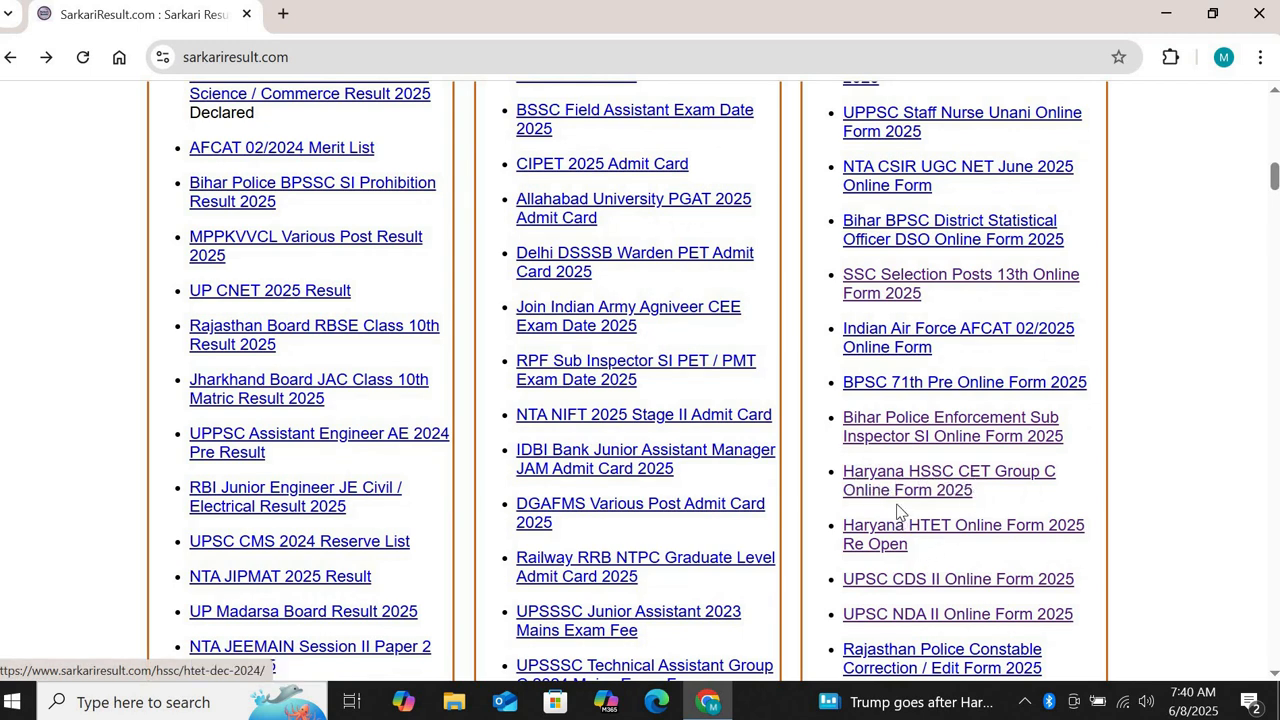
Step: Open the Haryana HSSC CET Group C Online Form 2025 page and follow its Apply Online link
{"action": "left_click", "coordinate": [897, 487]}
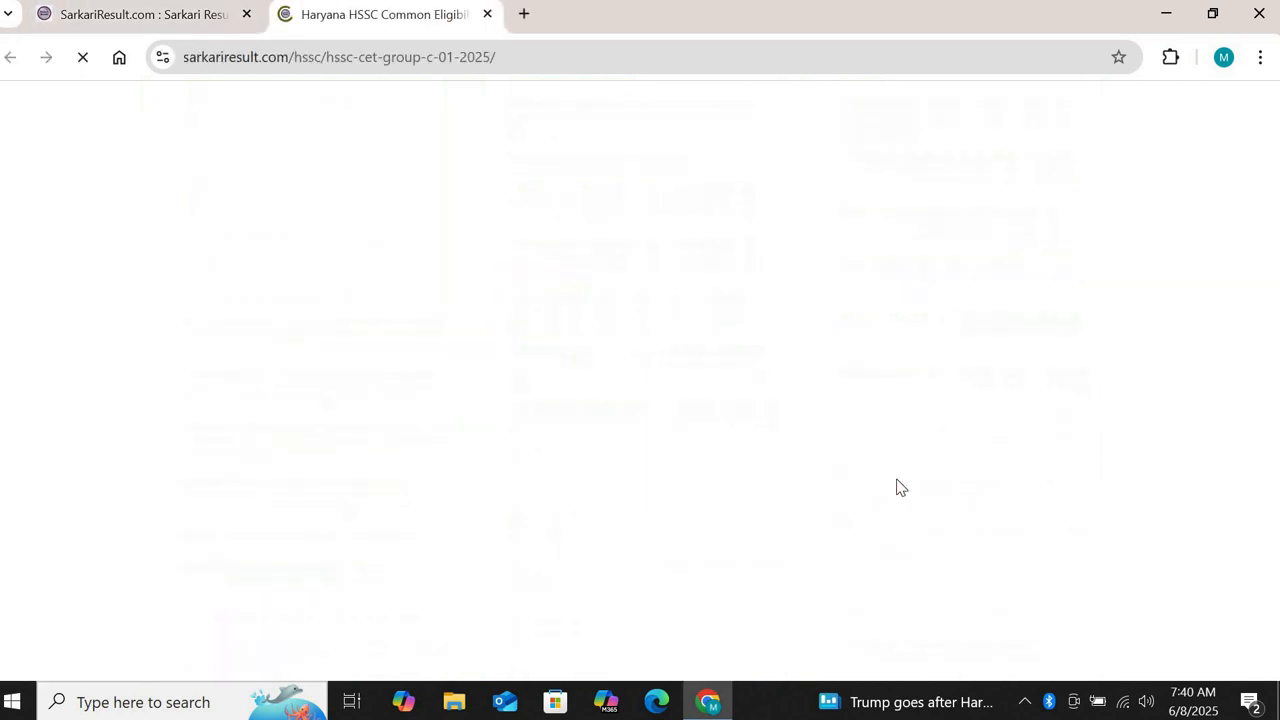
{"action": "scroll", "coordinate": [1056, 492], "scroll_direction": "down", "scroll_amount": 7}
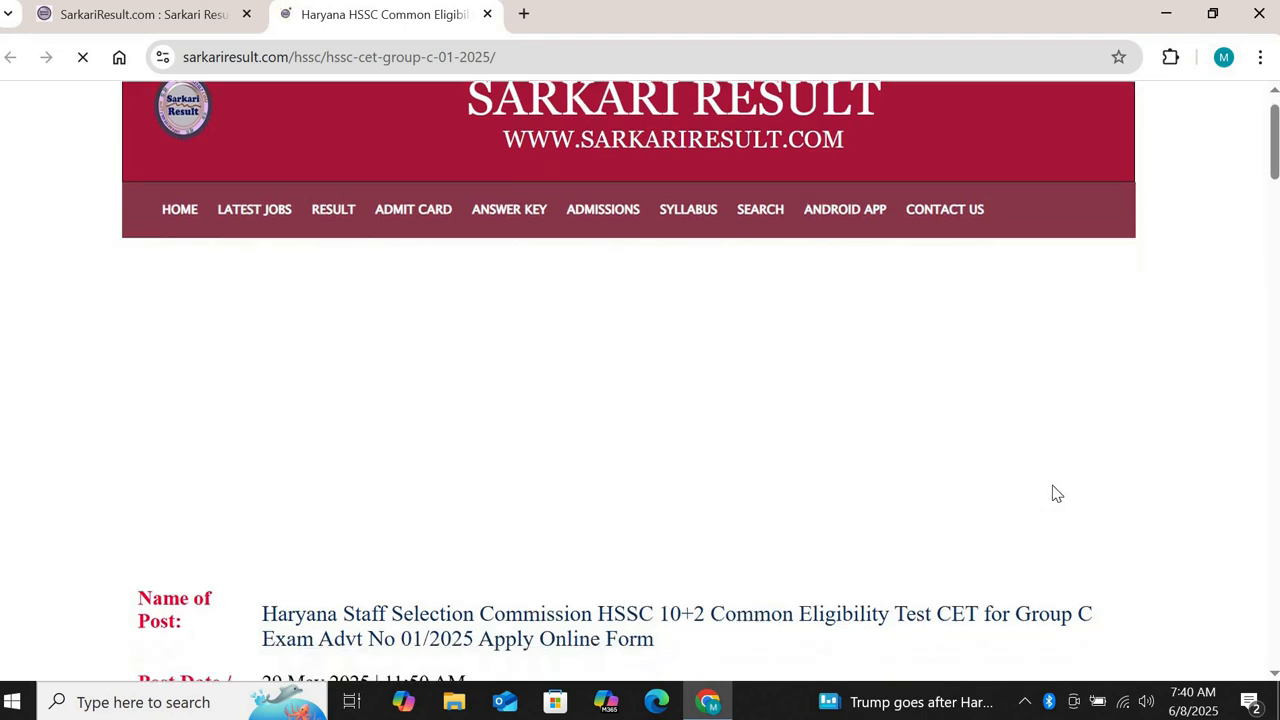
{"action": "scroll", "coordinate": [1055, 491], "scroll_direction": "down", "scroll_amount": 4}
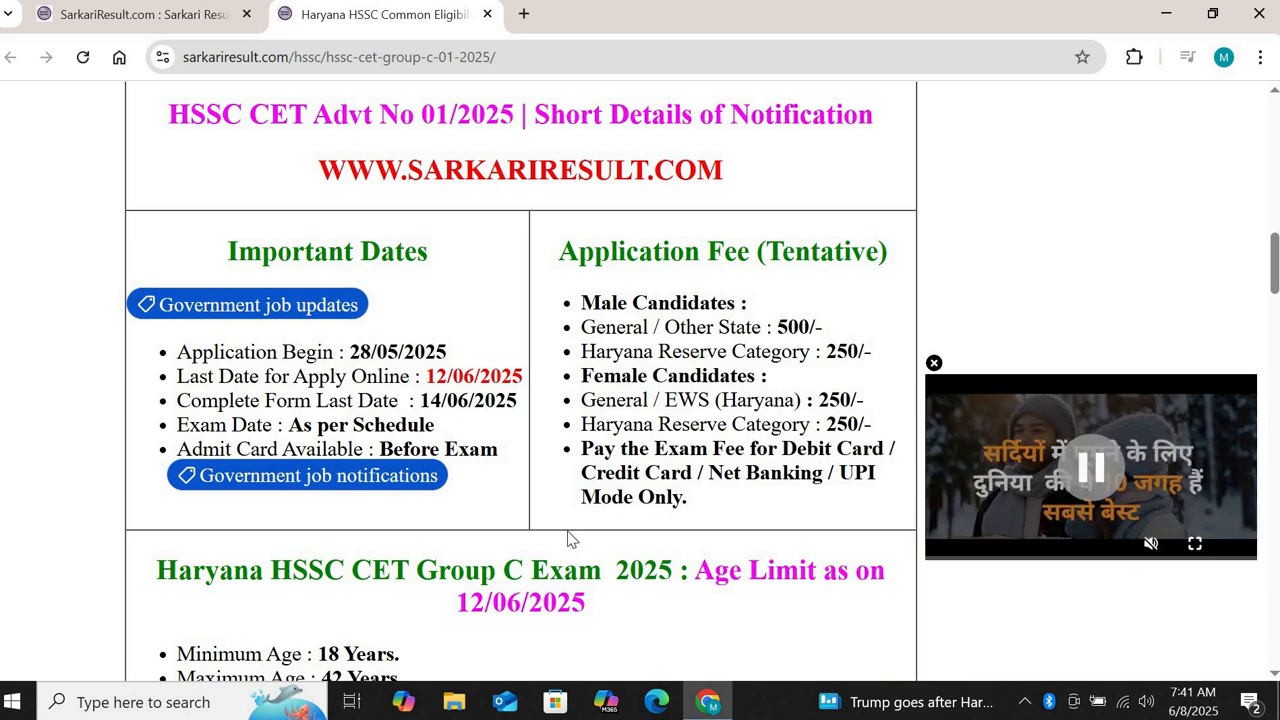
{"action": "scroll", "coordinate": [567, 539], "scroll_direction": "down", "scroll_amount": 4}
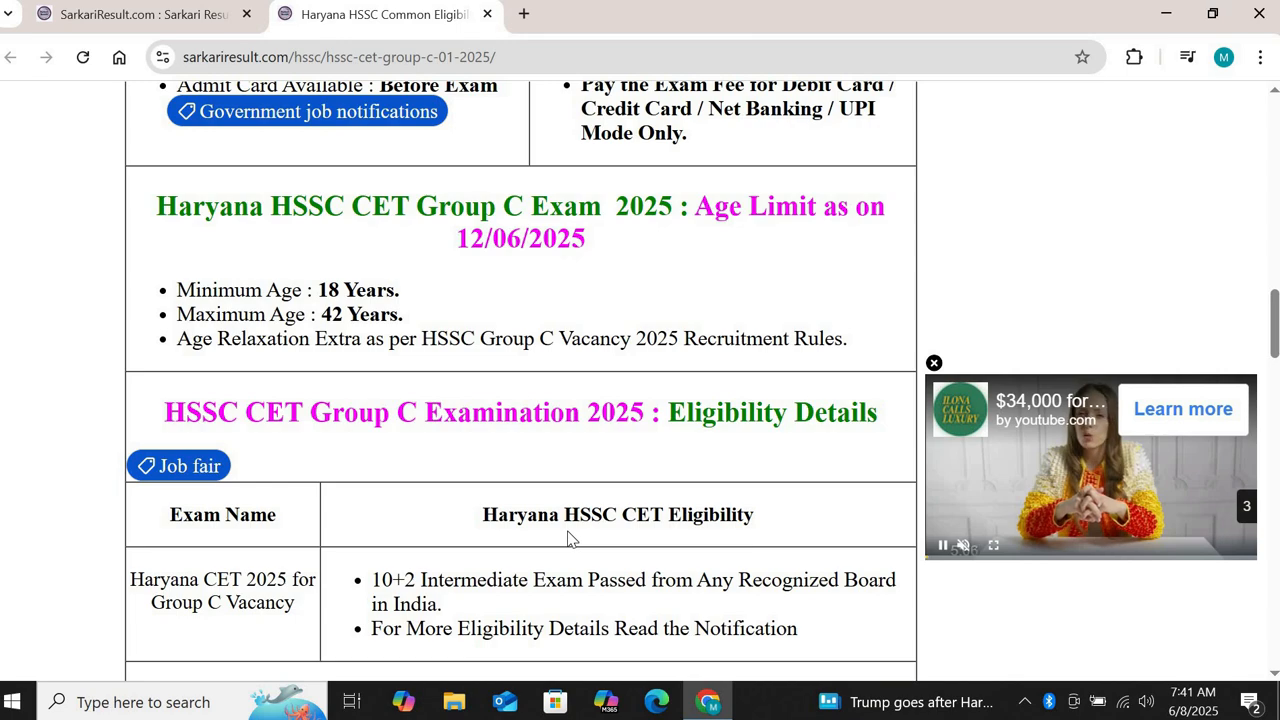
{"action": "scroll", "coordinate": [567, 539], "scroll_direction": "down", "scroll_amount": 8}
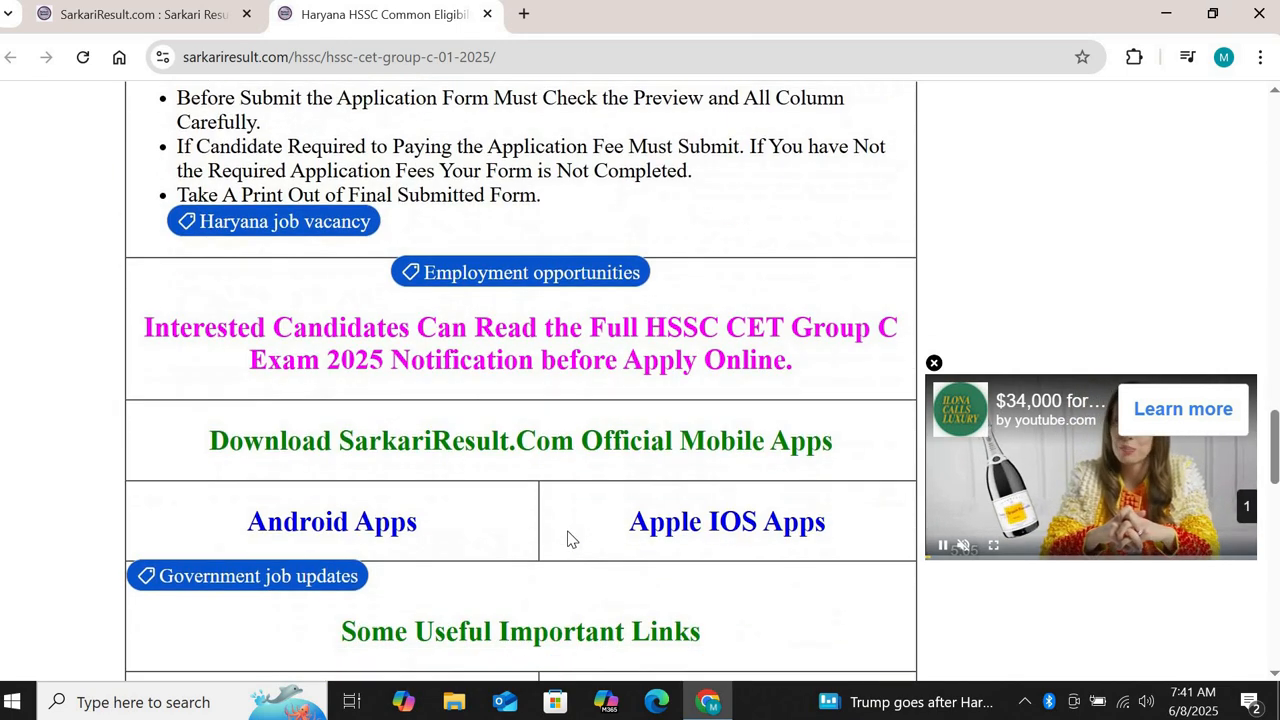
{"action": "scroll", "coordinate": [567, 539], "scroll_direction": "down", "scroll_amount": 6}
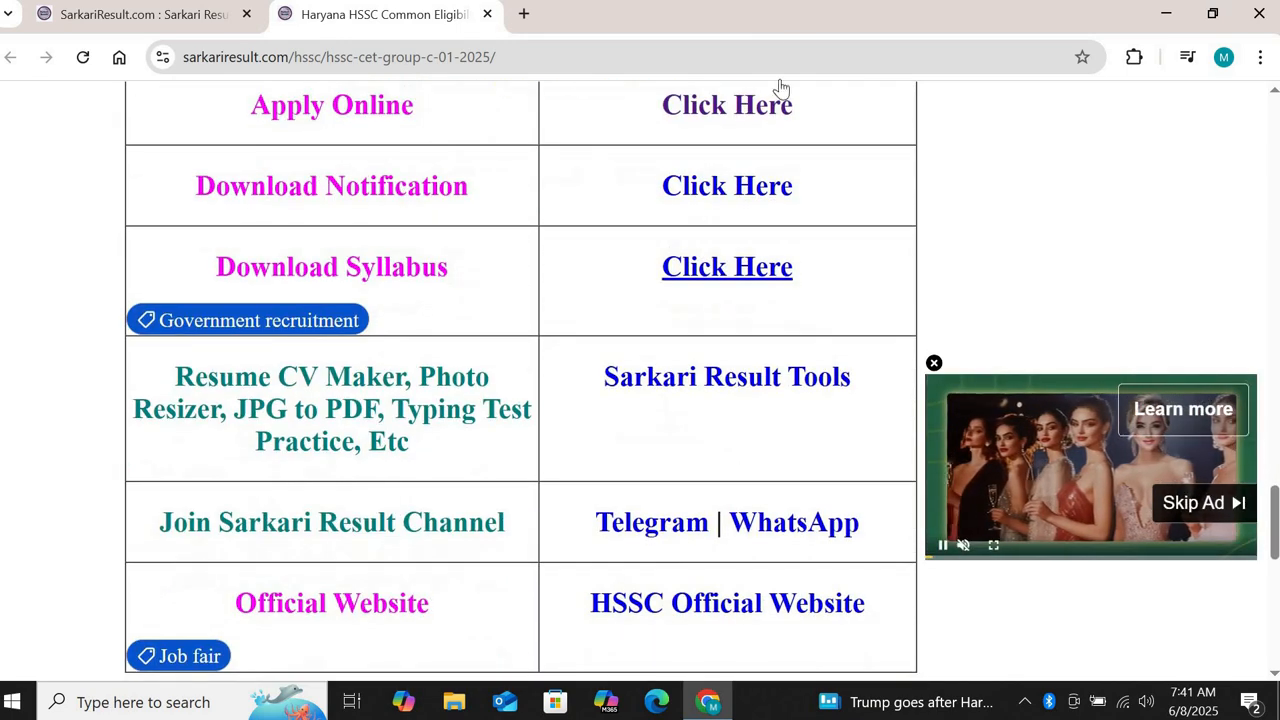
{"action": "left_click", "coordinate": [727, 112]}
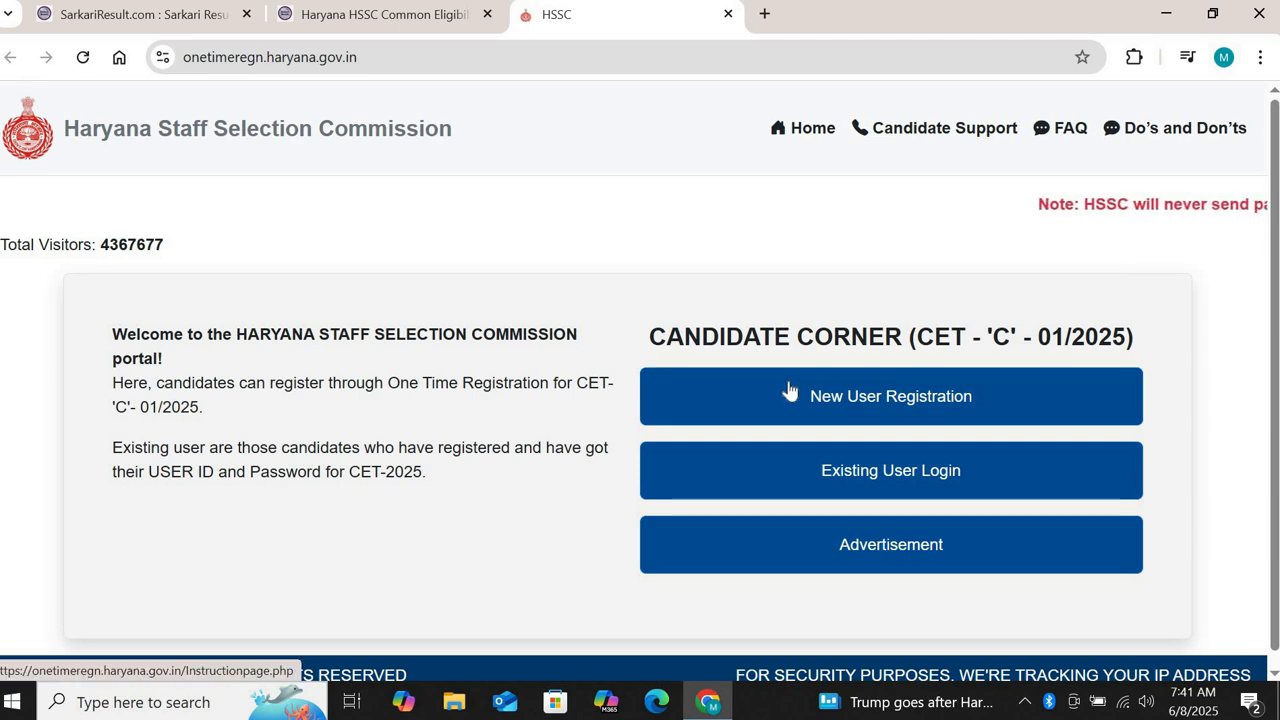
Step: Start a New User Registration and scroll through the registration instructions
{"action": "left_click", "coordinate": [826, 418]}
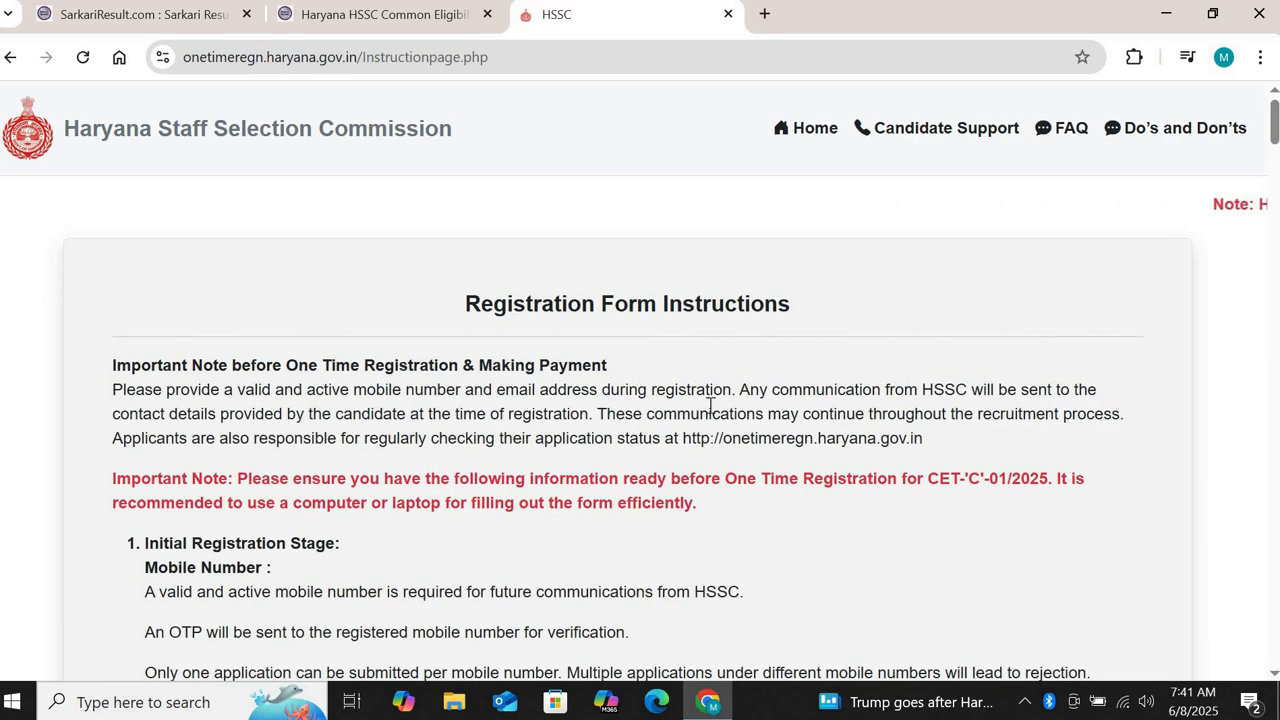
{"action": "scroll", "coordinate": [896, 462], "scroll_direction": "down", "scroll_amount": 3}
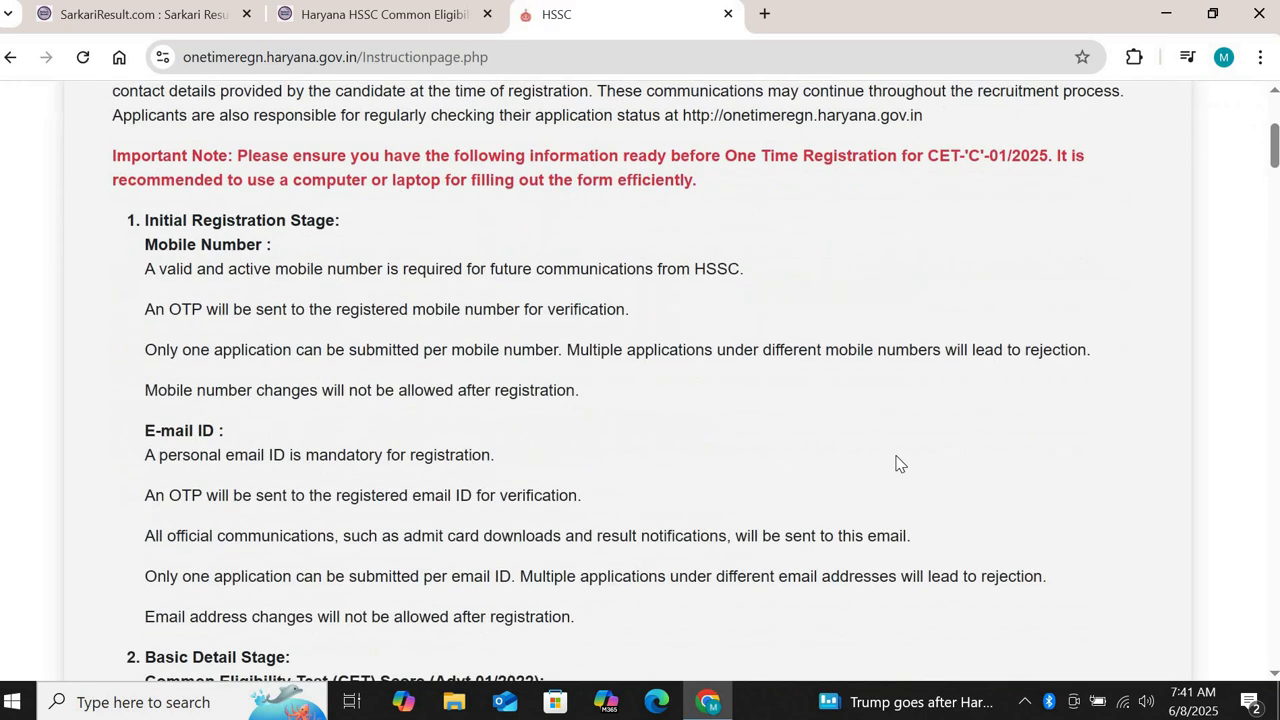
{"action": "scroll", "coordinate": [896, 462], "scroll_direction": "down", "scroll_amount": 4}
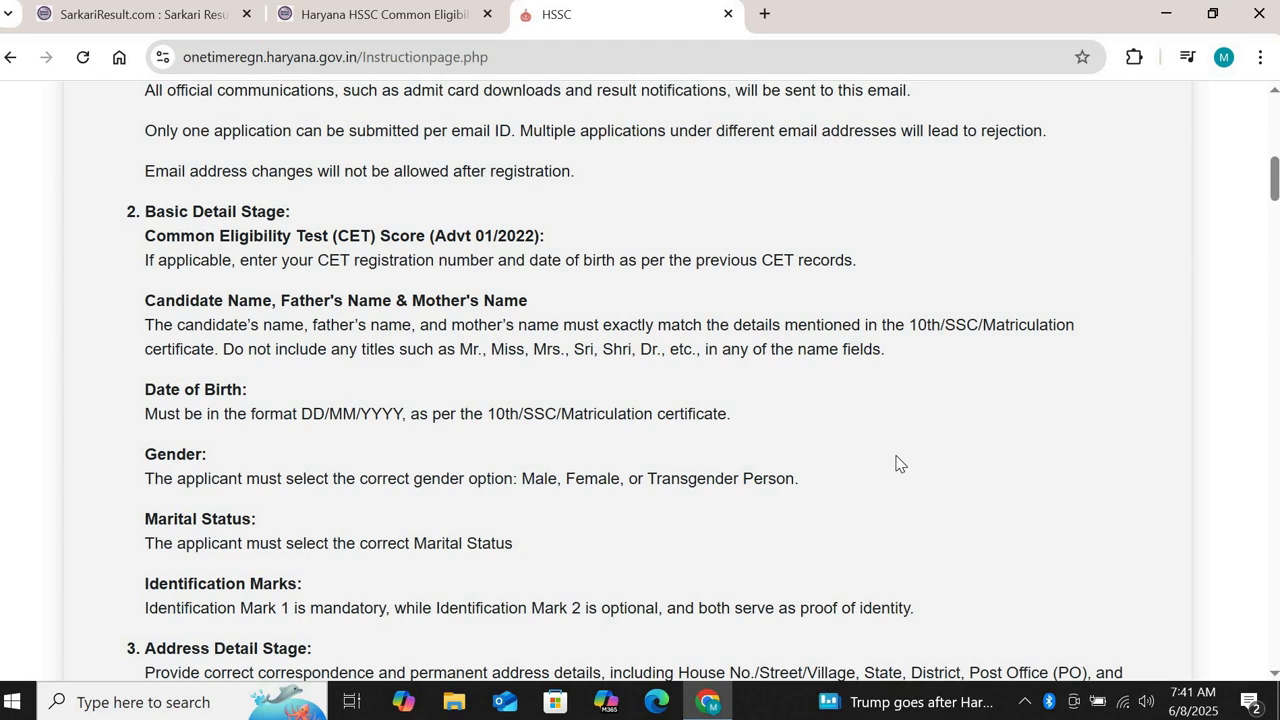
{"action": "scroll", "coordinate": [896, 463], "scroll_direction": "down", "scroll_amount": 10}
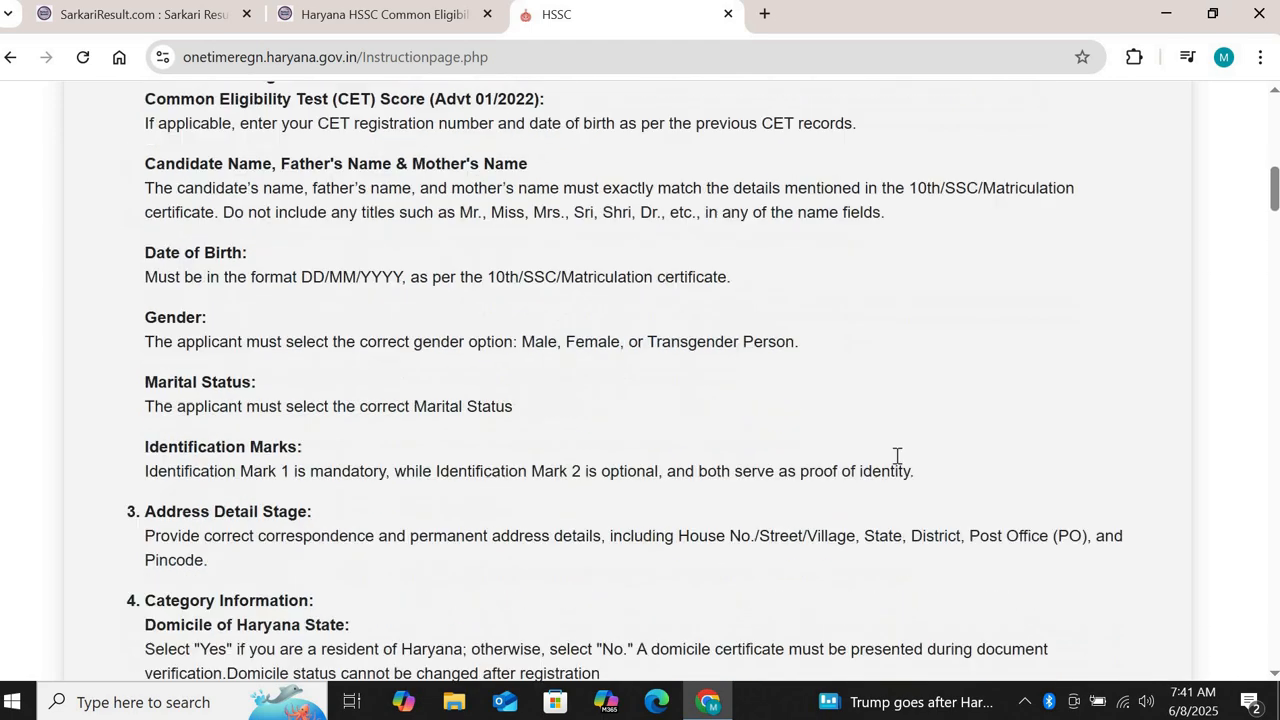
{"action": "scroll", "coordinate": [896, 463], "scroll_direction": "down", "scroll_amount": 7}
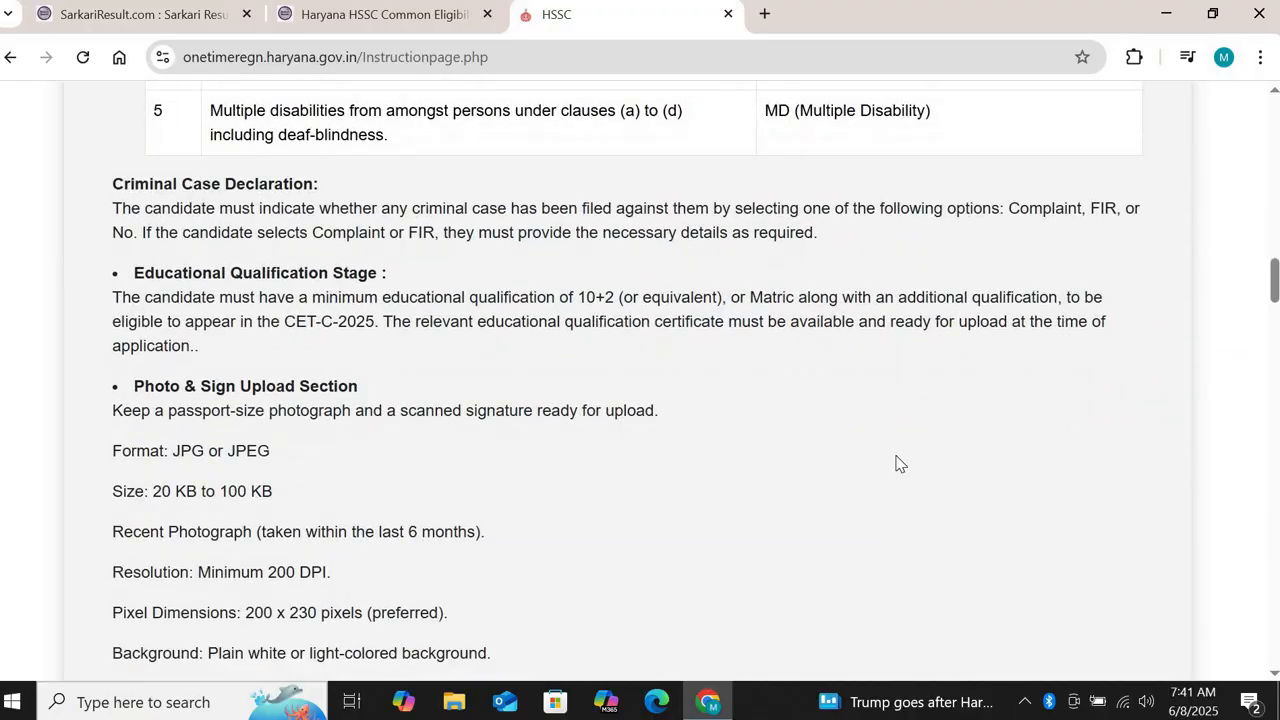
{"action": "scroll", "coordinate": [896, 463], "scroll_direction": "down", "scroll_amount": 10}
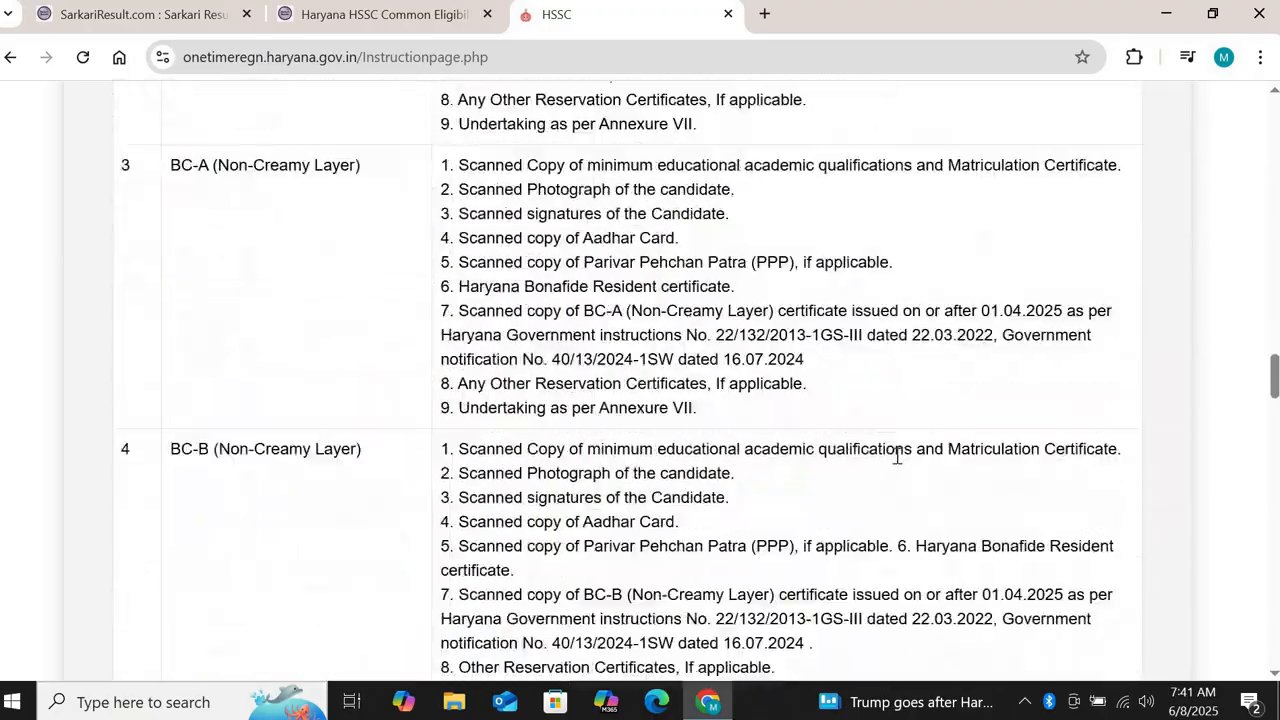
{"action": "scroll", "coordinate": [896, 463], "scroll_direction": "down", "scroll_amount": 12}
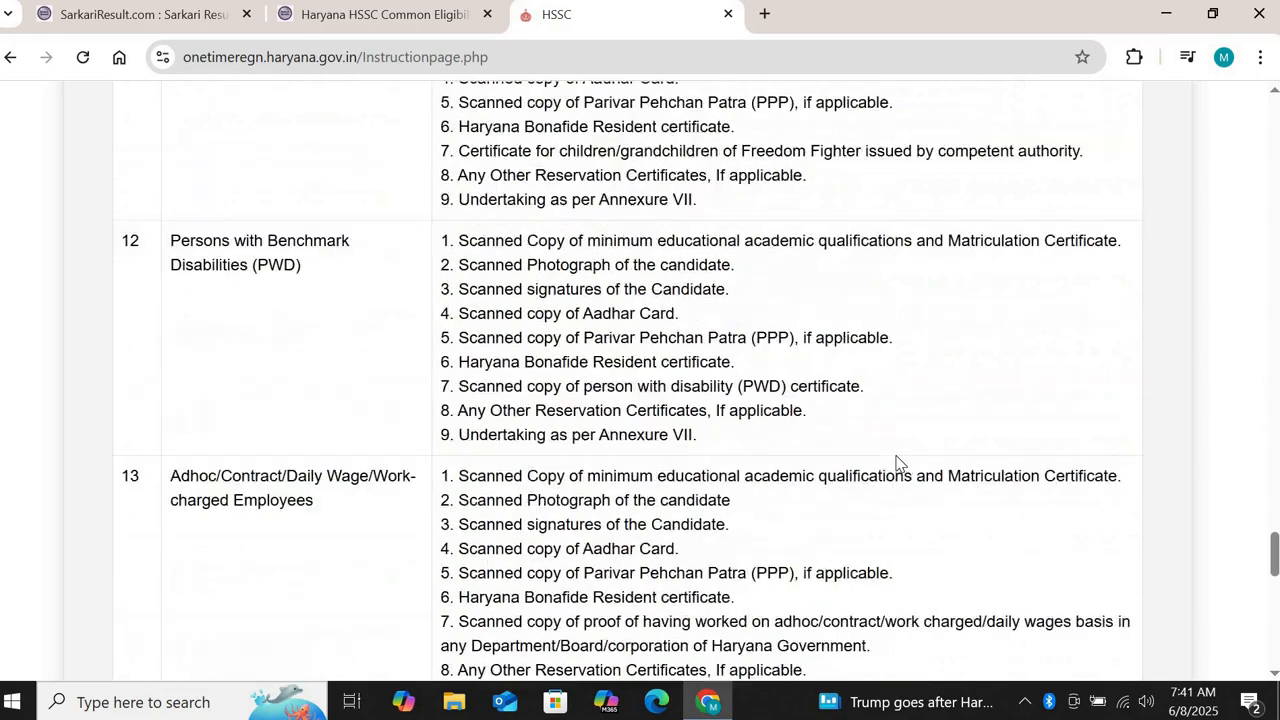
Step: Tick the declaration of having read the instructions and accept to proceed to registration
{"action": "scroll", "coordinate": [896, 463], "scroll_direction": "up", "scroll_amount": 8}
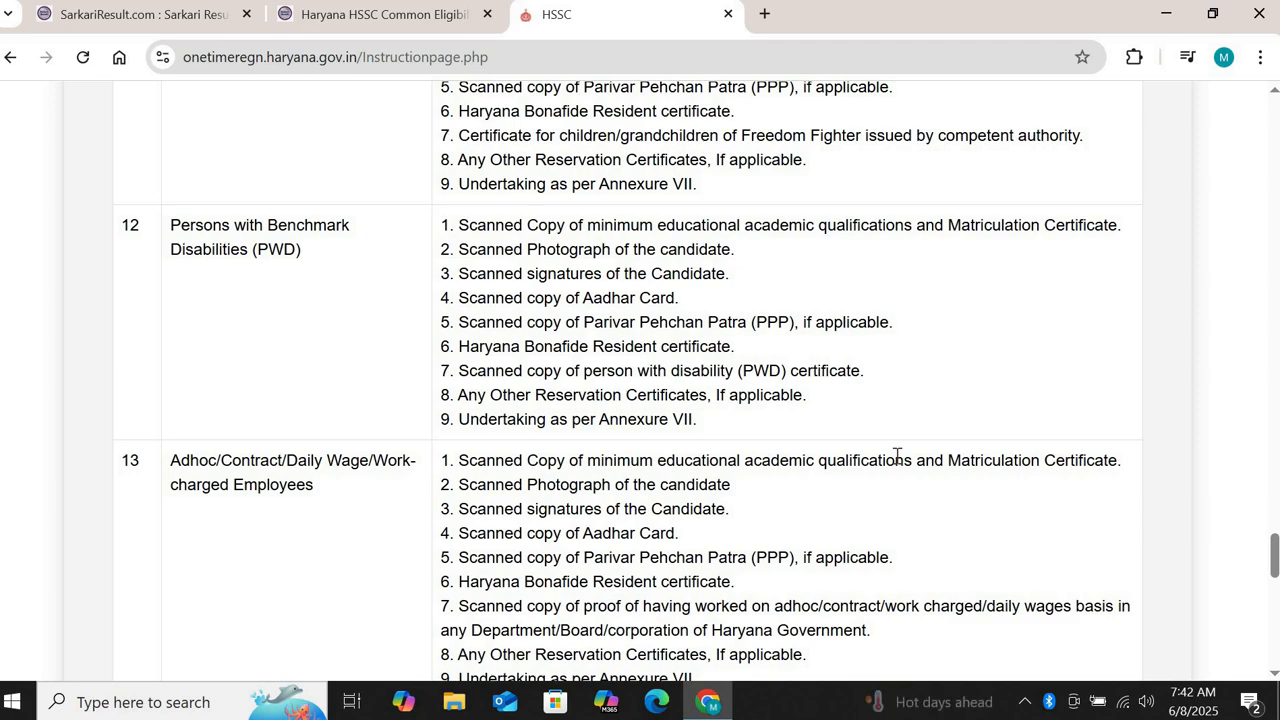
{"action": "scroll", "coordinate": [896, 463], "scroll_direction": "down", "scroll_amount": 8}
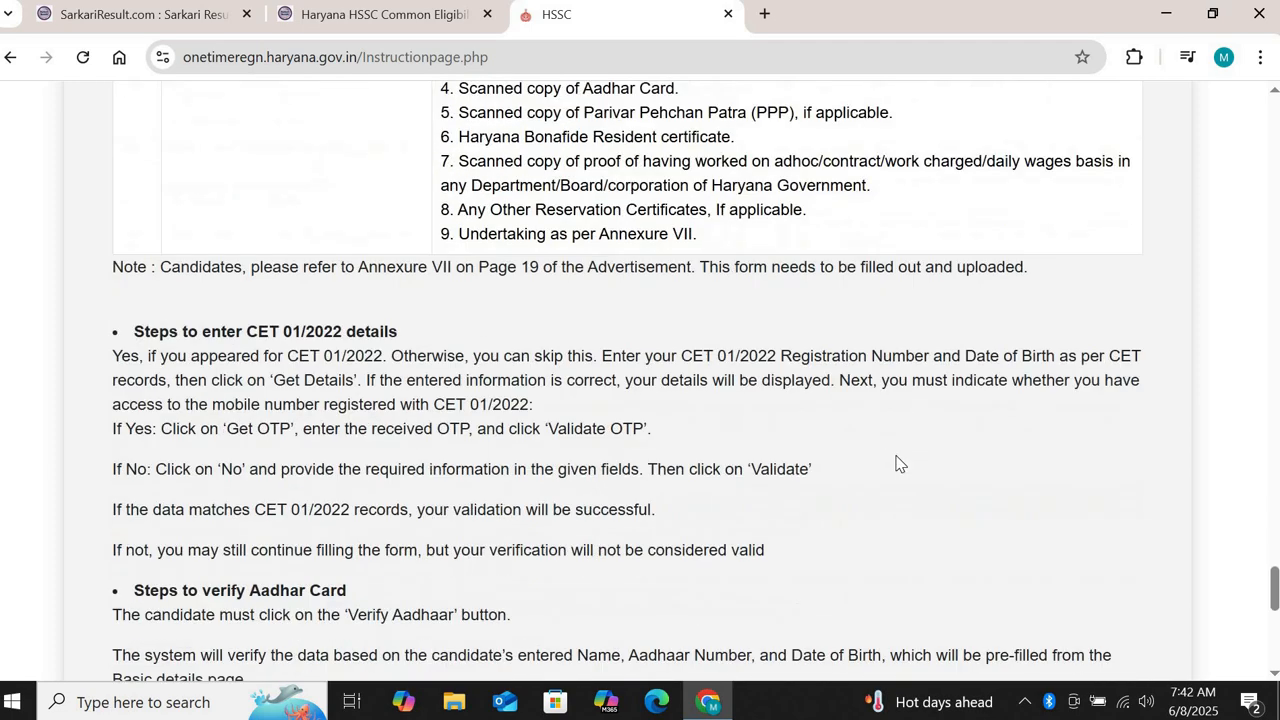
{"action": "scroll", "coordinate": [896, 463], "scroll_direction": "down", "scroll_amount": 4}
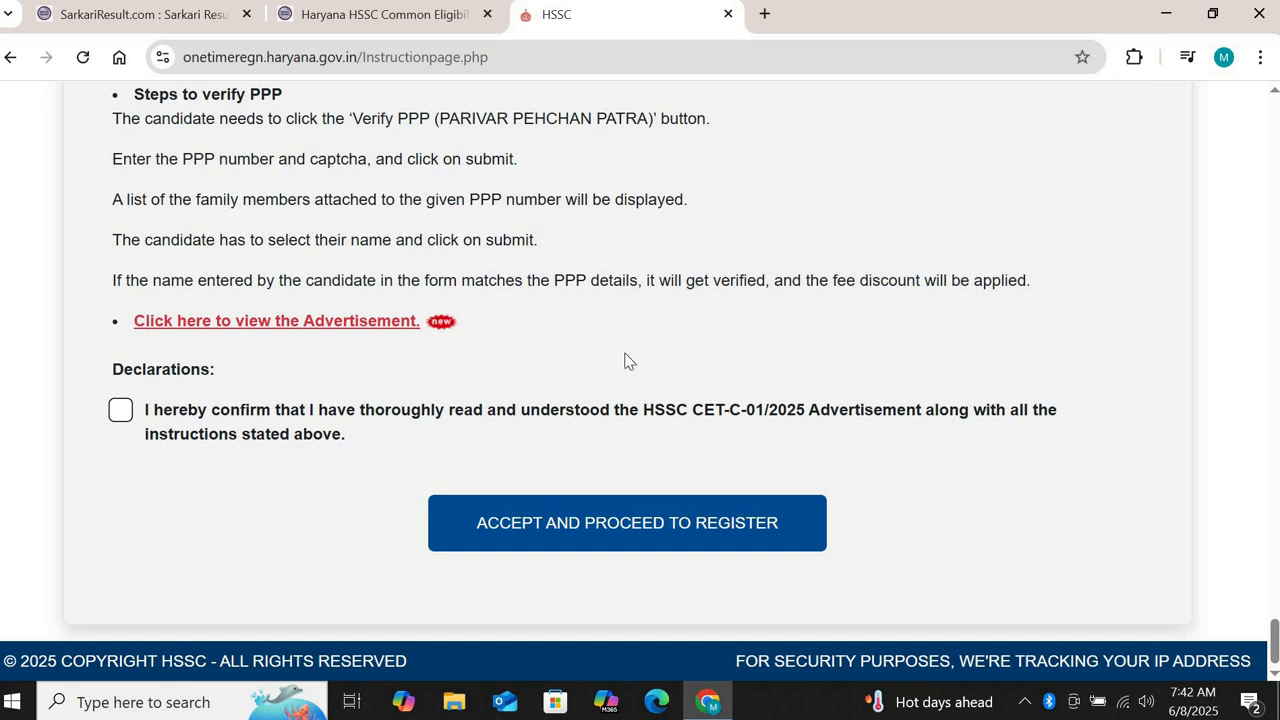
{"action": "left_click", "coordinate": [120, 411]}
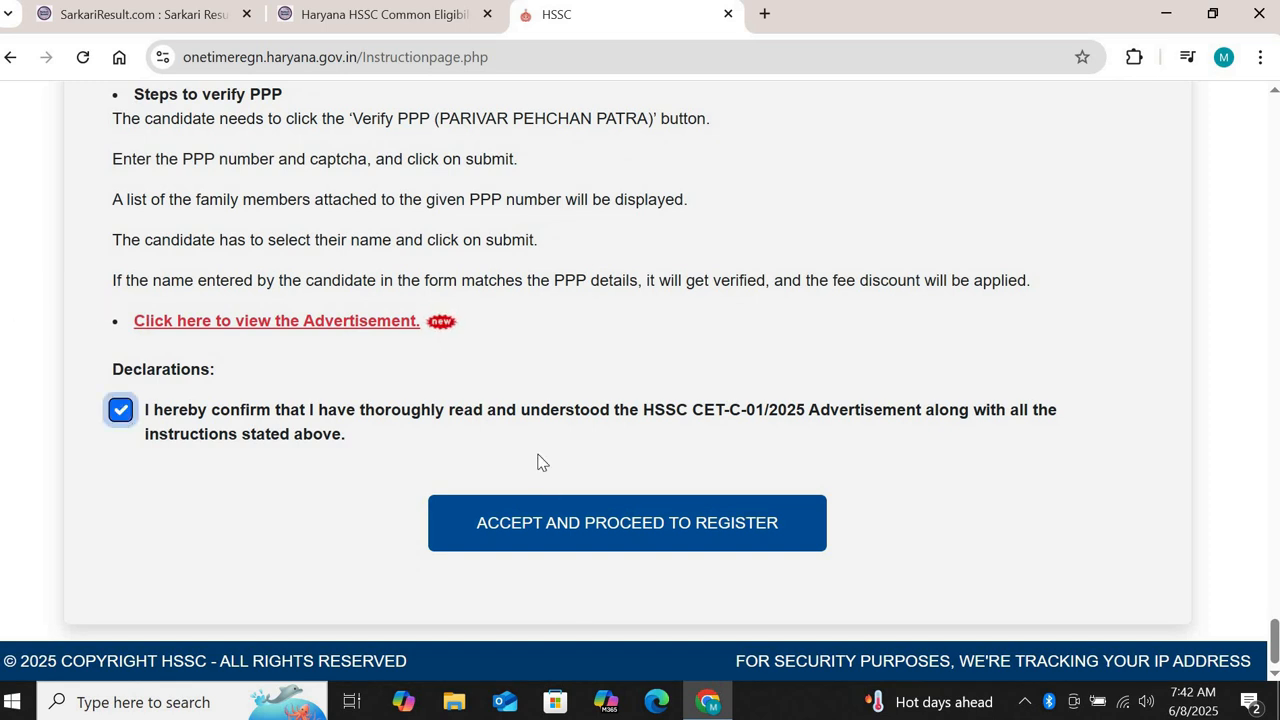
{"action": "left_click", "coordinate": [550, 528]}
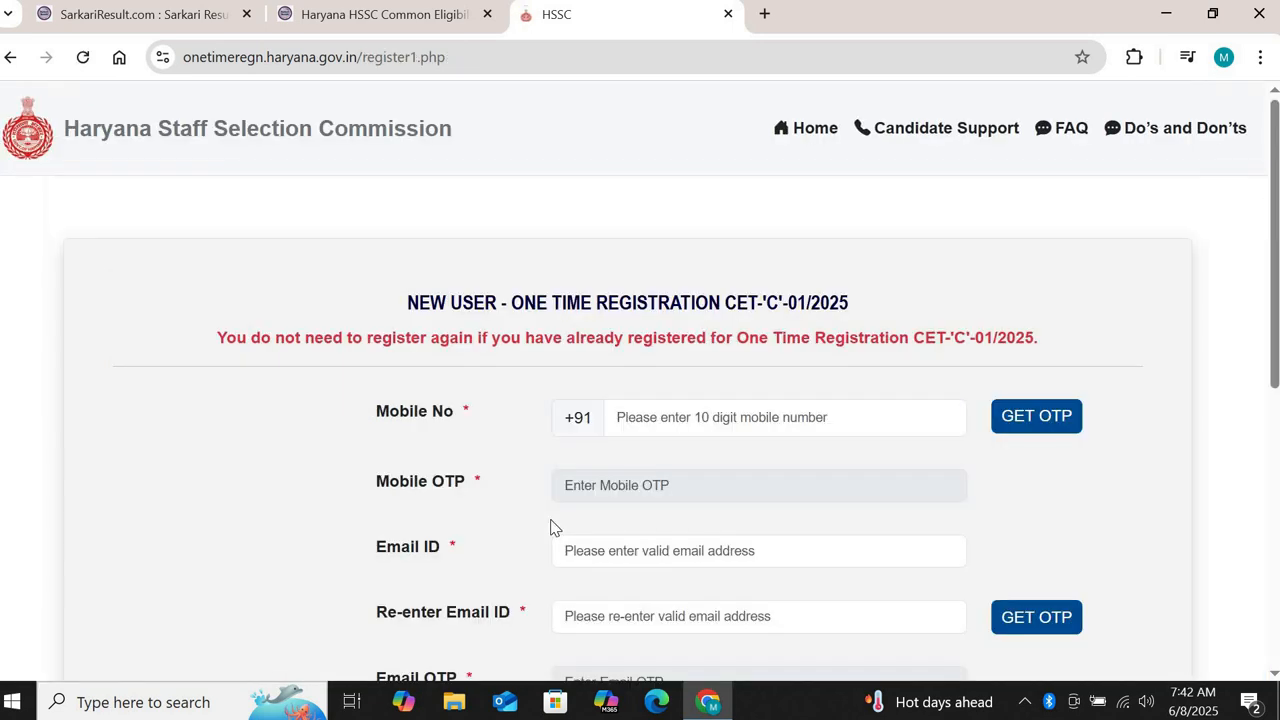
Step: Enter sample values: mobile '1234', email 'ab' and re-entered email 'a'
{"action": "left_click", "coordinate": [663, 416]}
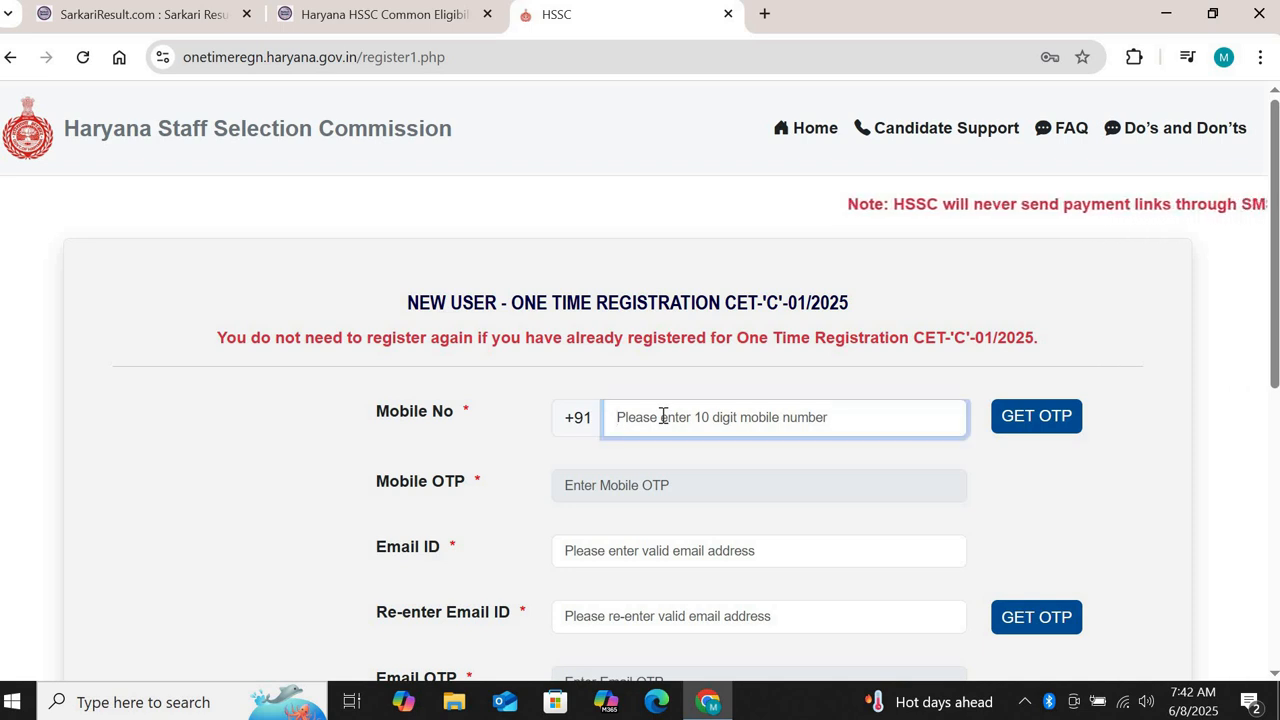
{"action": "type", "text": "1234"}
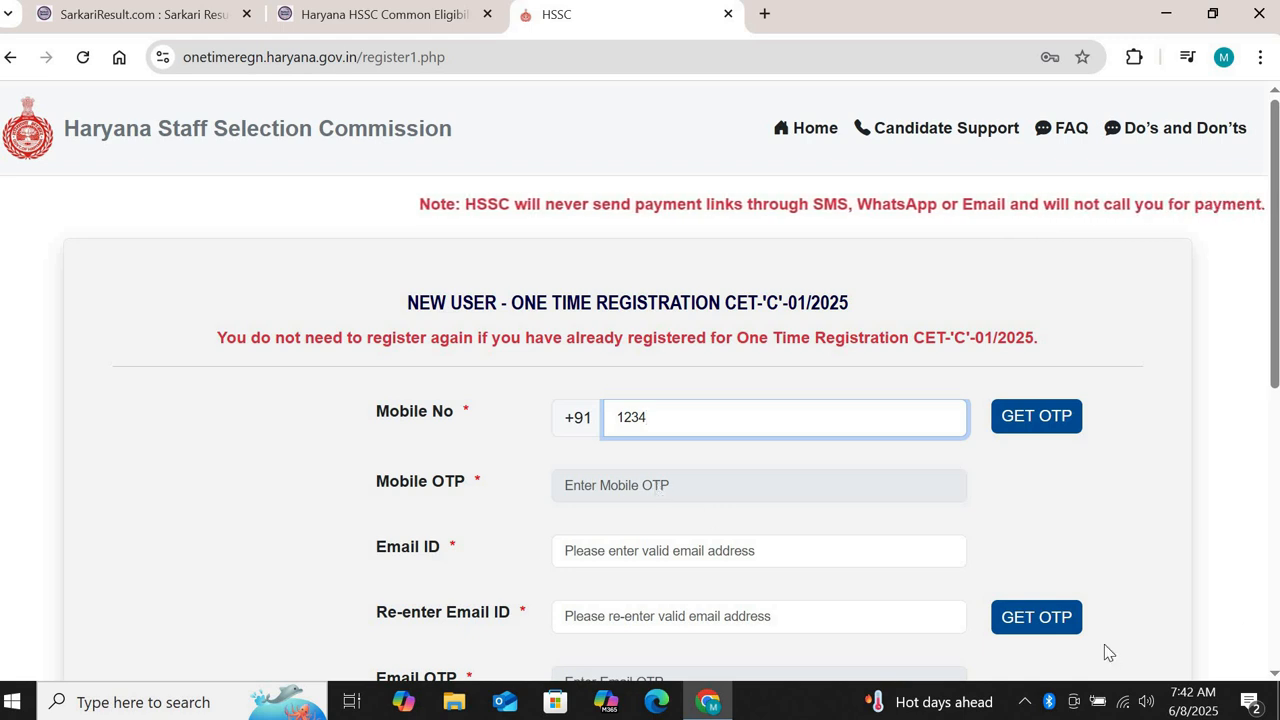
{"action": "scroll", "coordinate": [705, 417], "scroll_direction": "down", "scroll_amount": 2}
{"action": "left_click", "coordinate": [690, 302]}
{"action": "type", "text": "abc@123"}
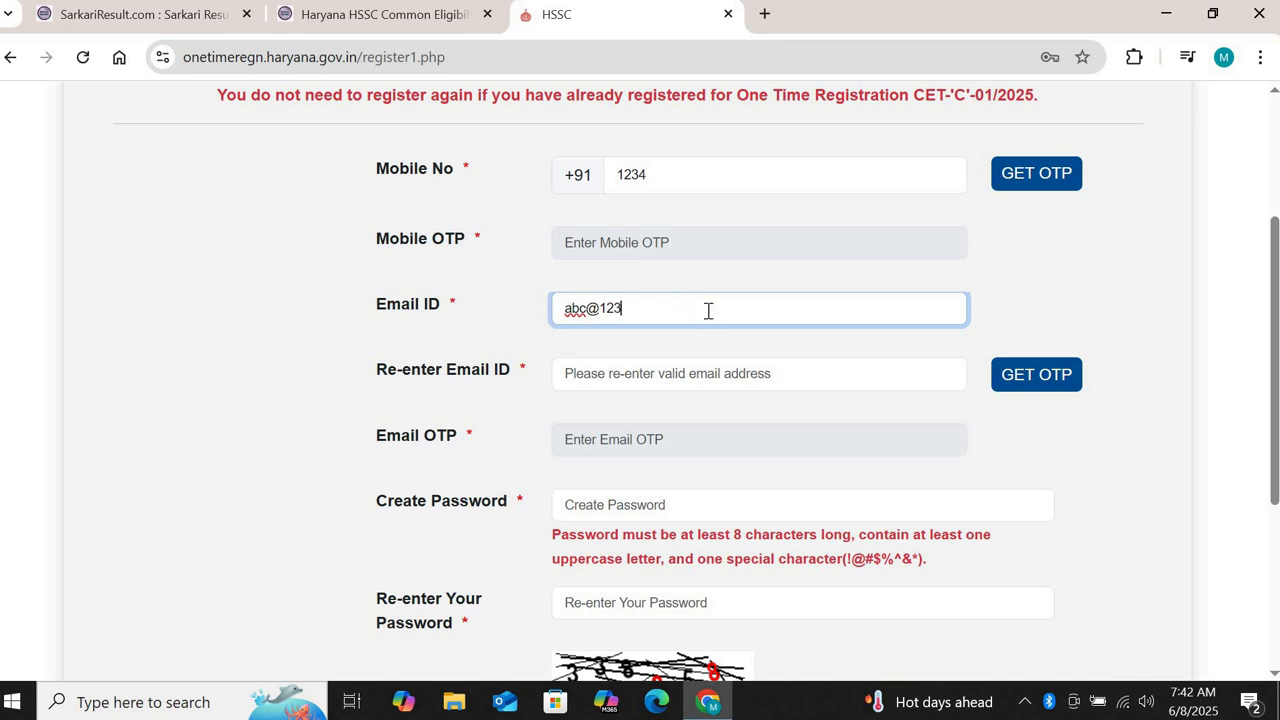
{"action": "left_click", "coordinate": [640, 369]}
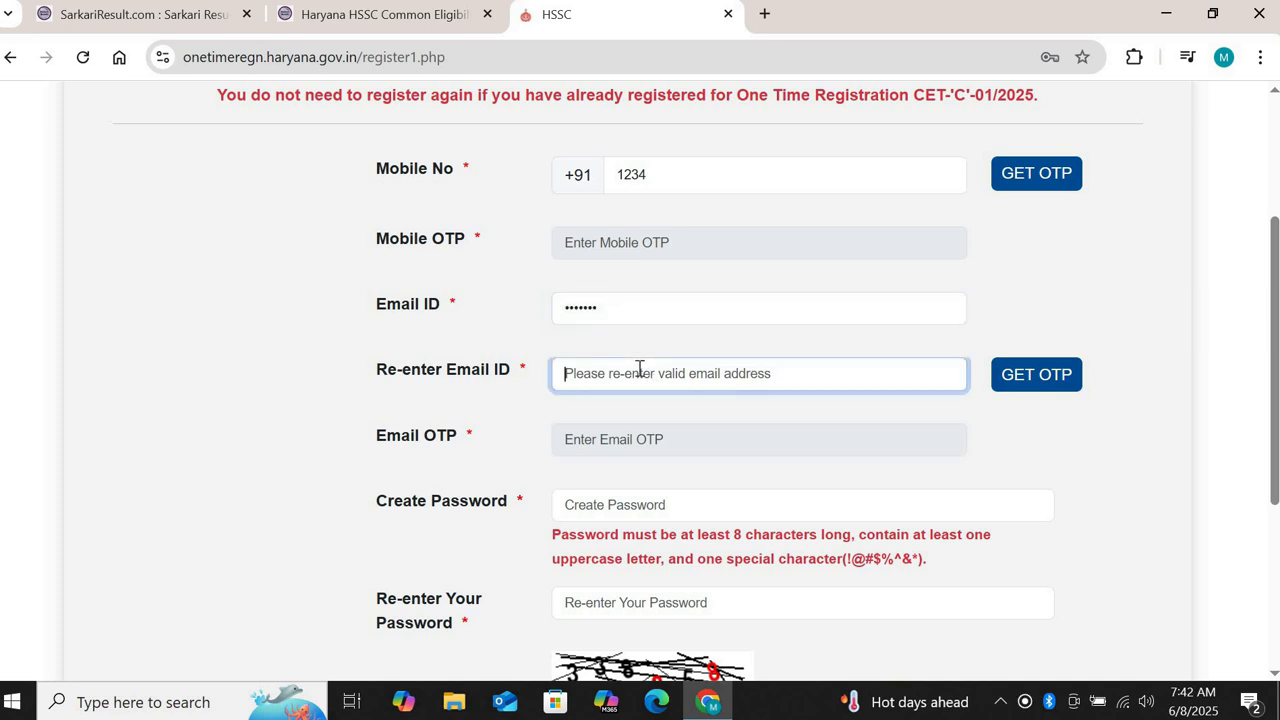
{"action": "type", "text": "abc@ 123"}
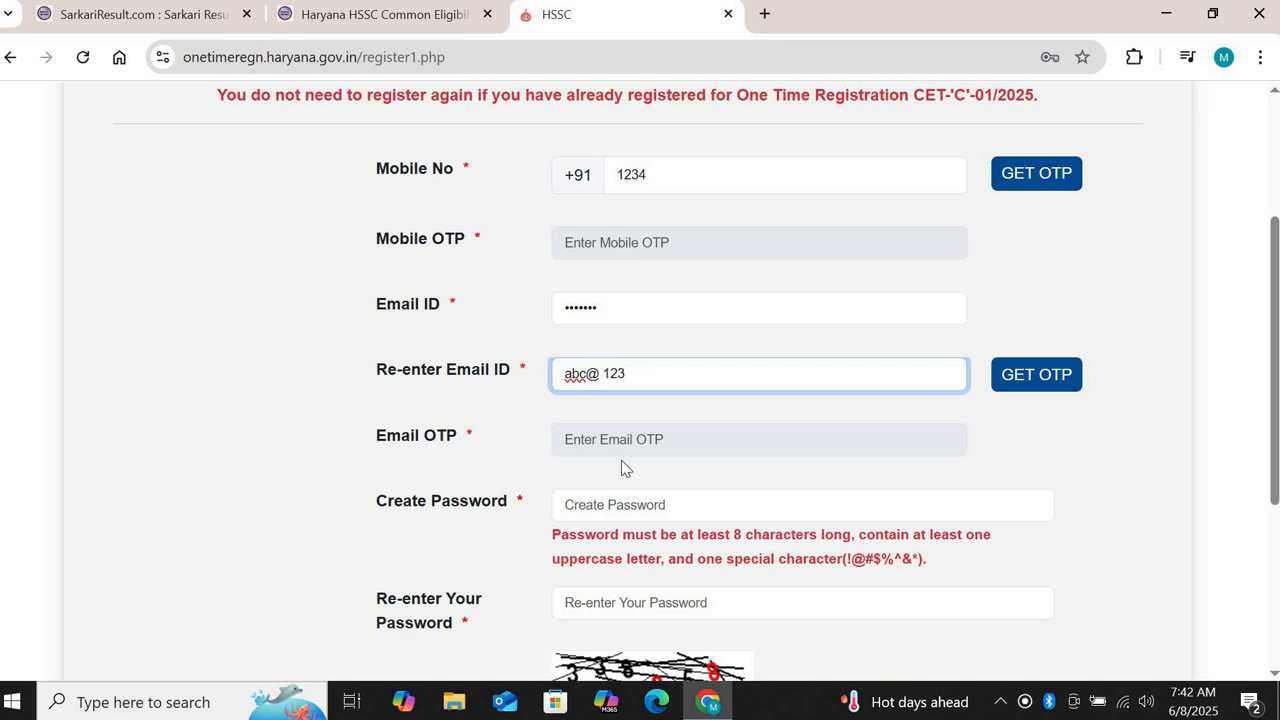
Step: Dismiss the invalid mobile number warning and submit the new-user registration form
{"action": "left_click", "coordinate": [1040, 373]}
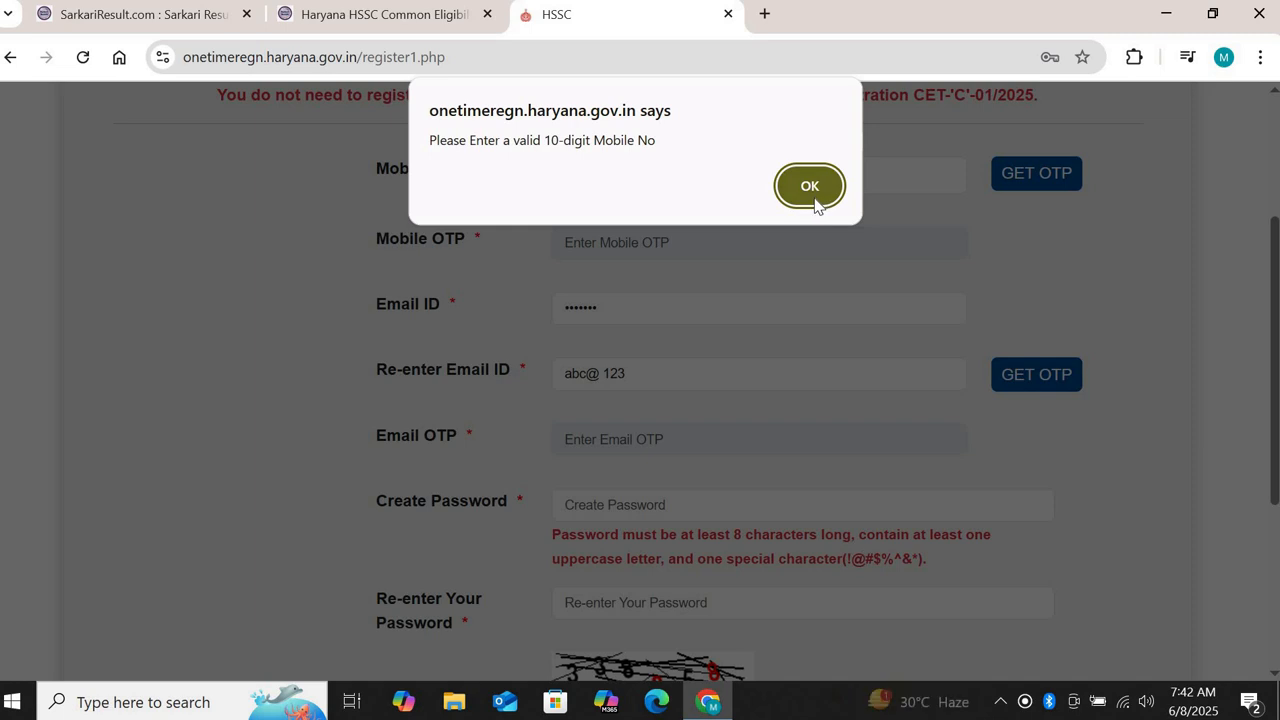
{"action": "left_click", "coordinate": [824, 200]}
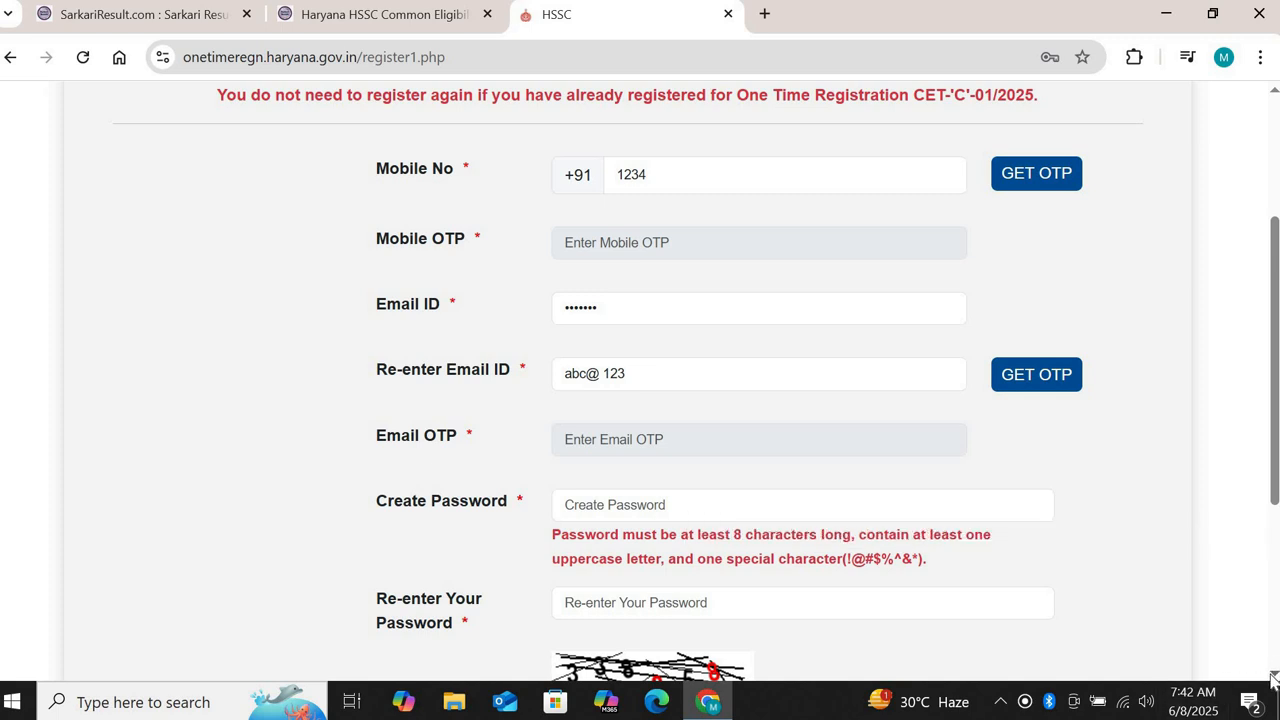
{"action": "scroll", "coordinate": [1273, 678], "scroll_direction": "down", "scroll_amount": 2}
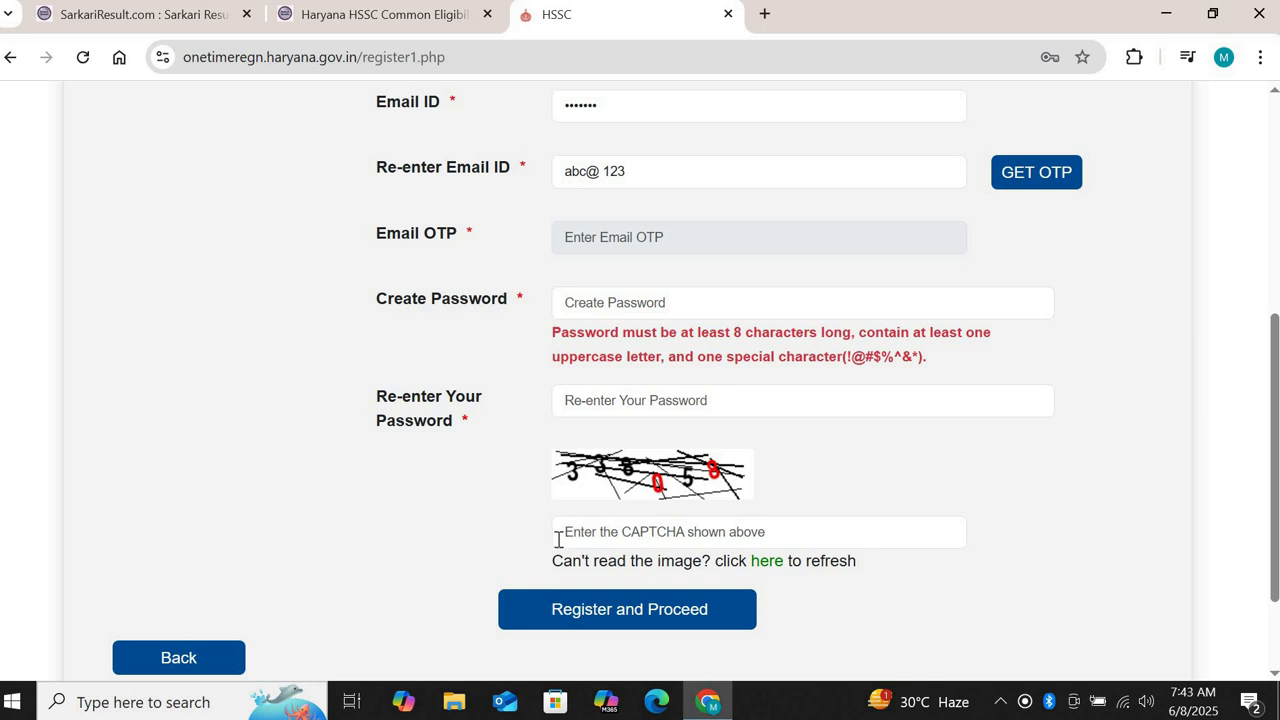
{"action": "left_click", "coordinate": [573, 612]}
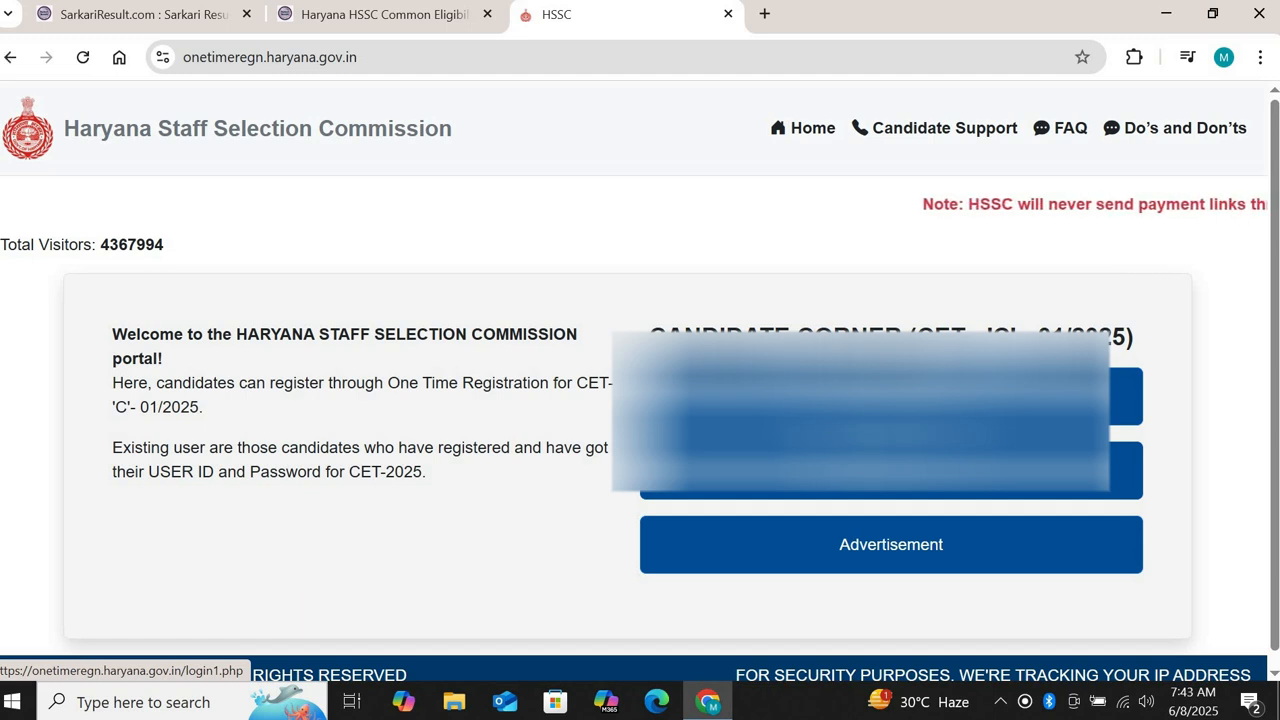
Step: Open Existing User Login and fill in the registered mobile number from saved credentials
{"action": "left_click", "coordinate": [890, 468]}
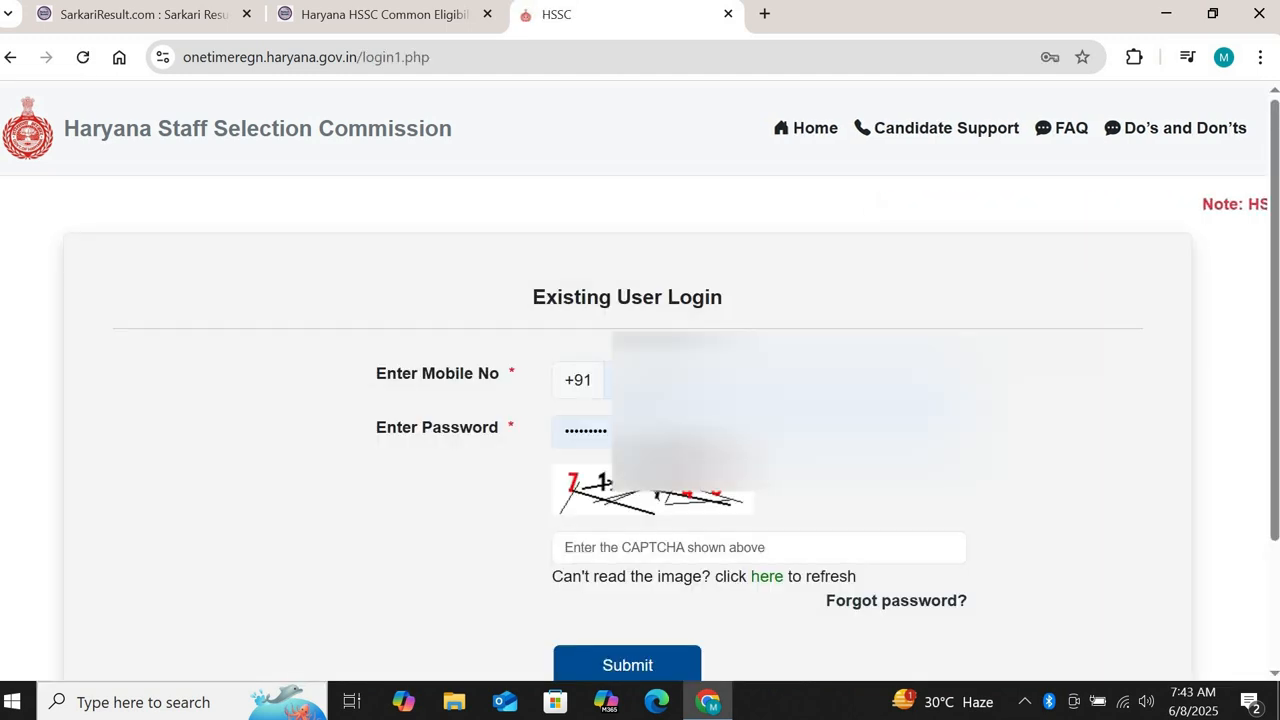
{"action": "left_click", "coordinate": [780, 381]}
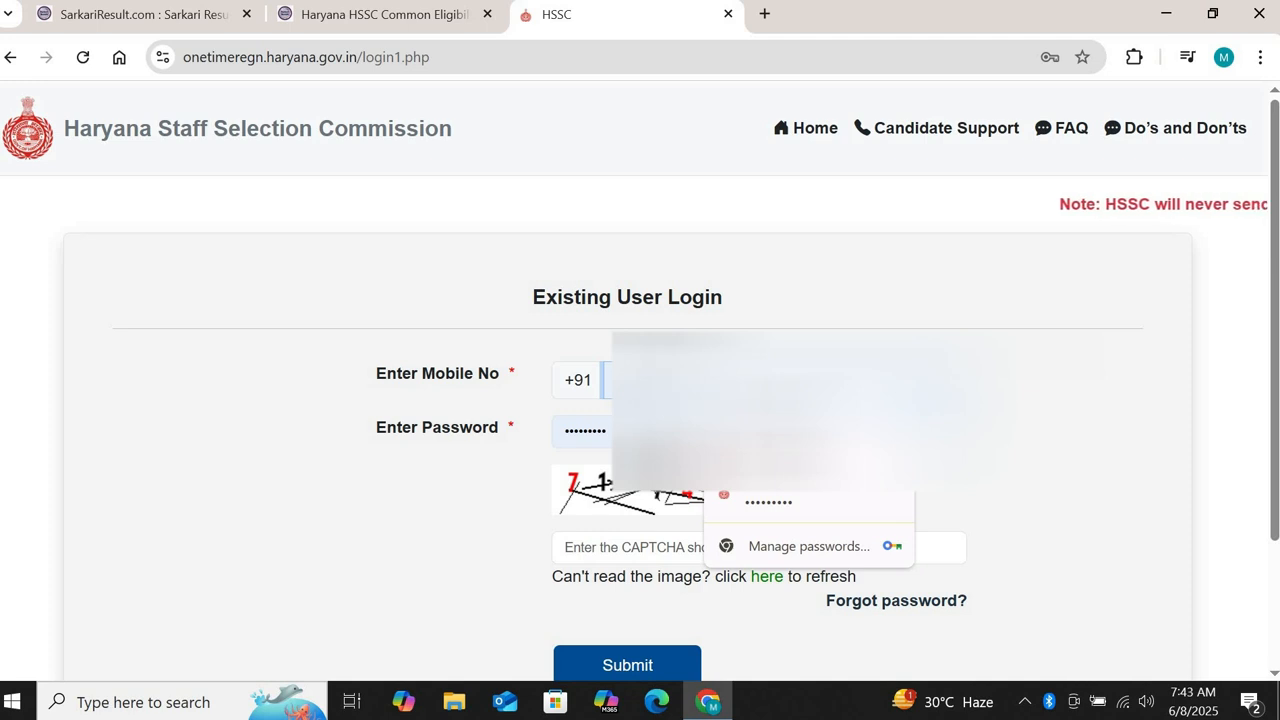
{"action": "key", "text": "BackSpace"}
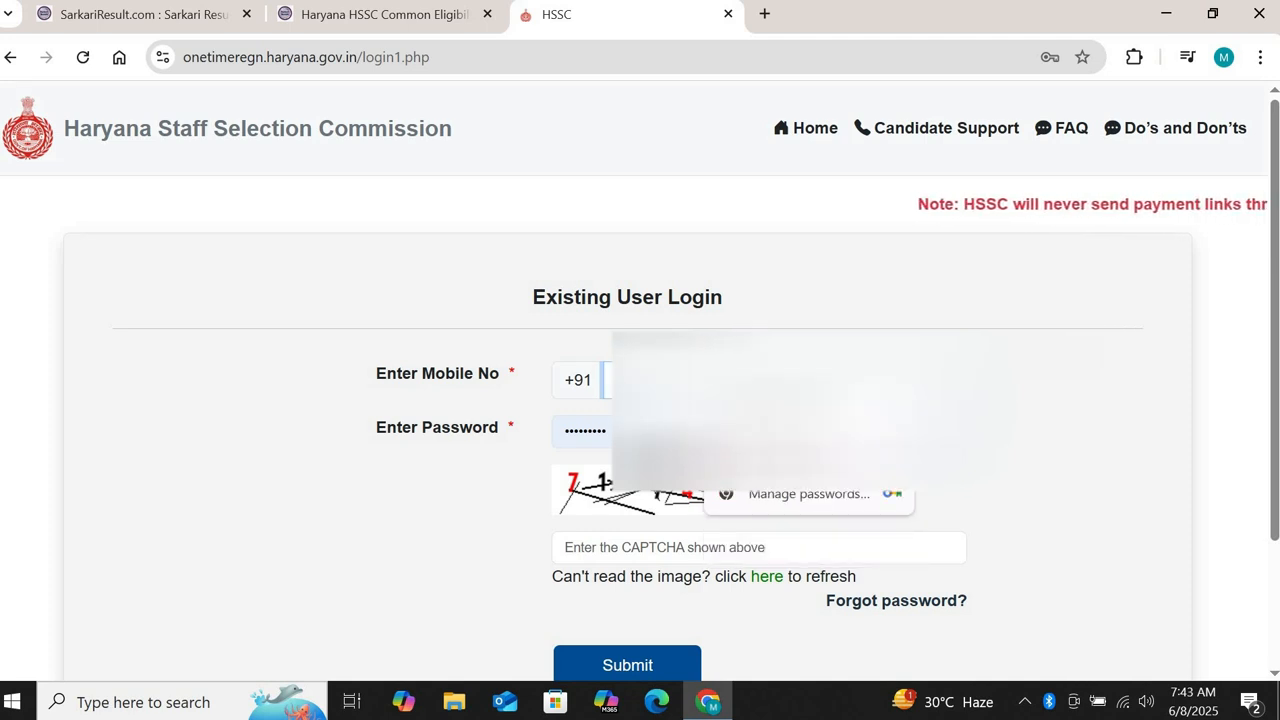
{"action": "key", "text": "BackSpace"}
{"action": "left_click", "coordinate": [855, 510]}
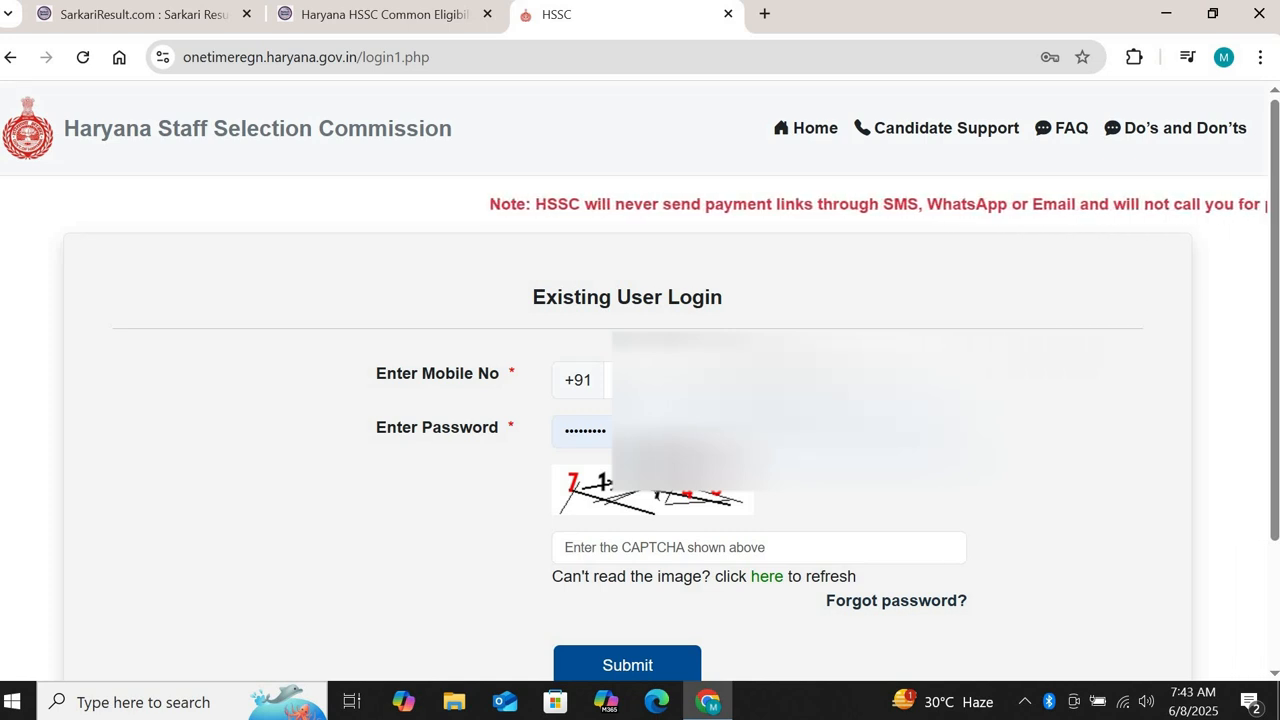
Step: Enter CAPTCHA code 718743 and submit the login
{"action": "left_click", "coordinate": [633, 552]}
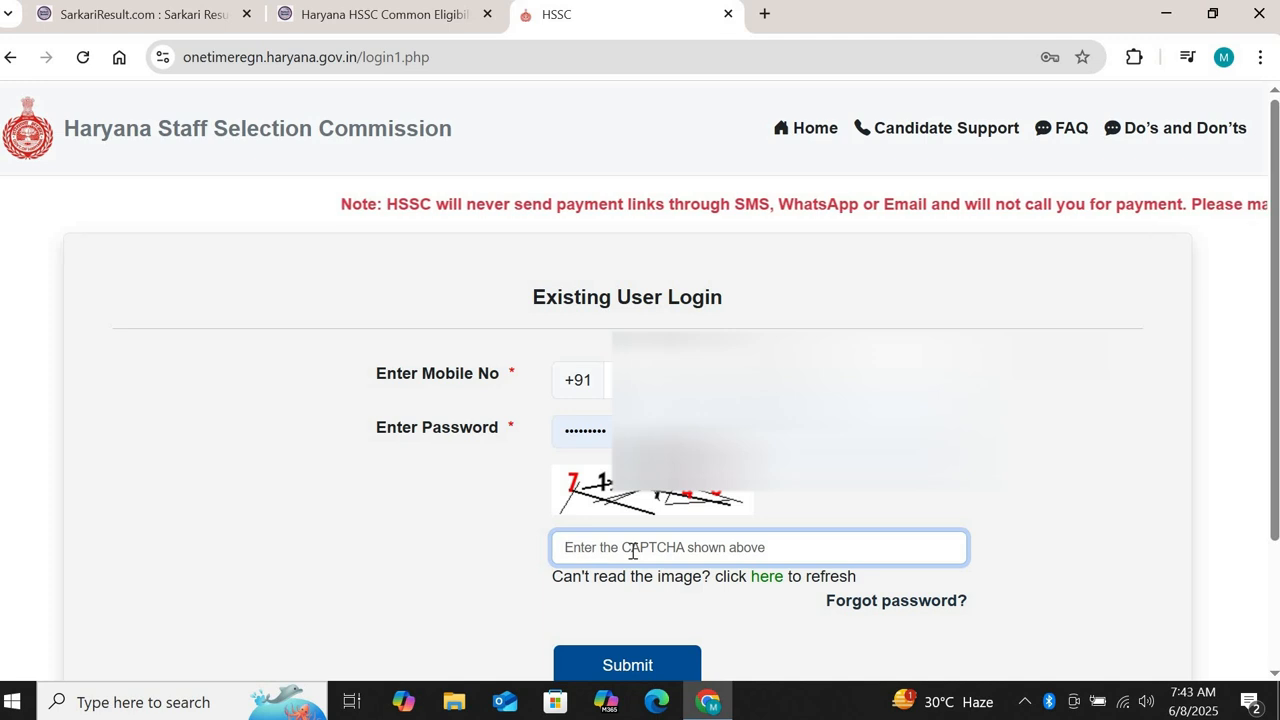
{"action": "left_click", "coordinate": [751, 548]}
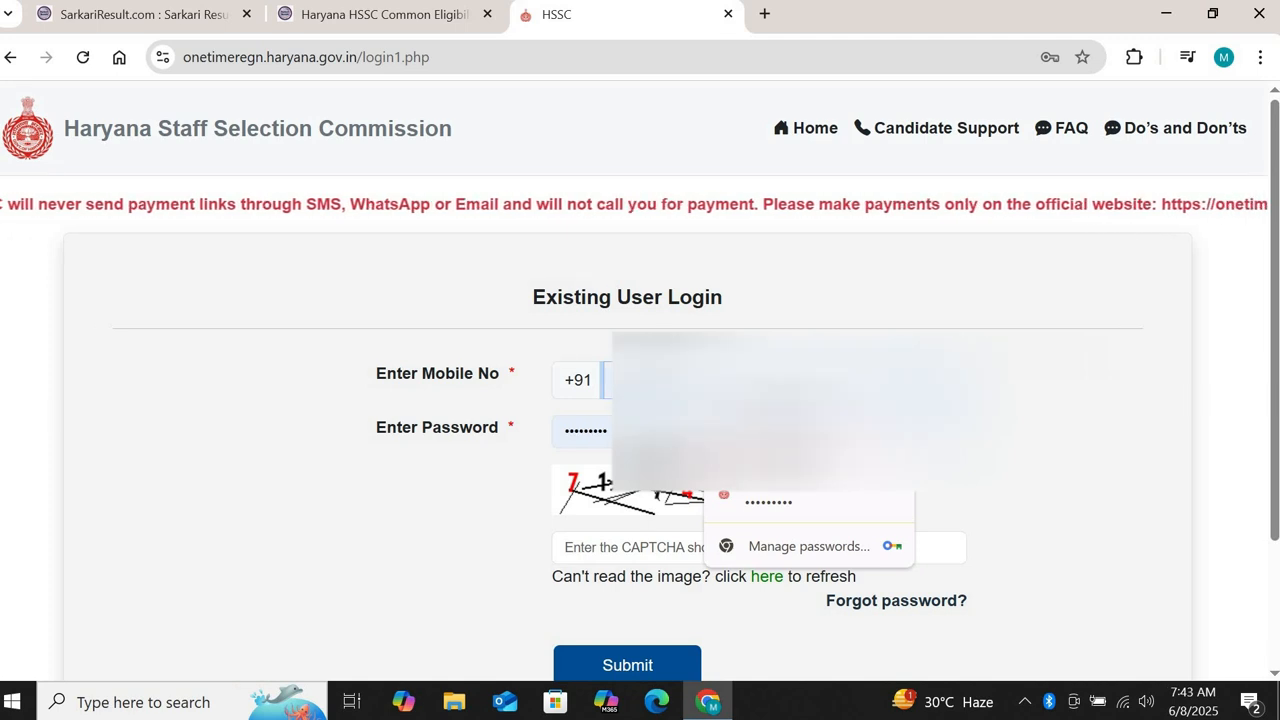
{"action": "key", "text": "Escape"}
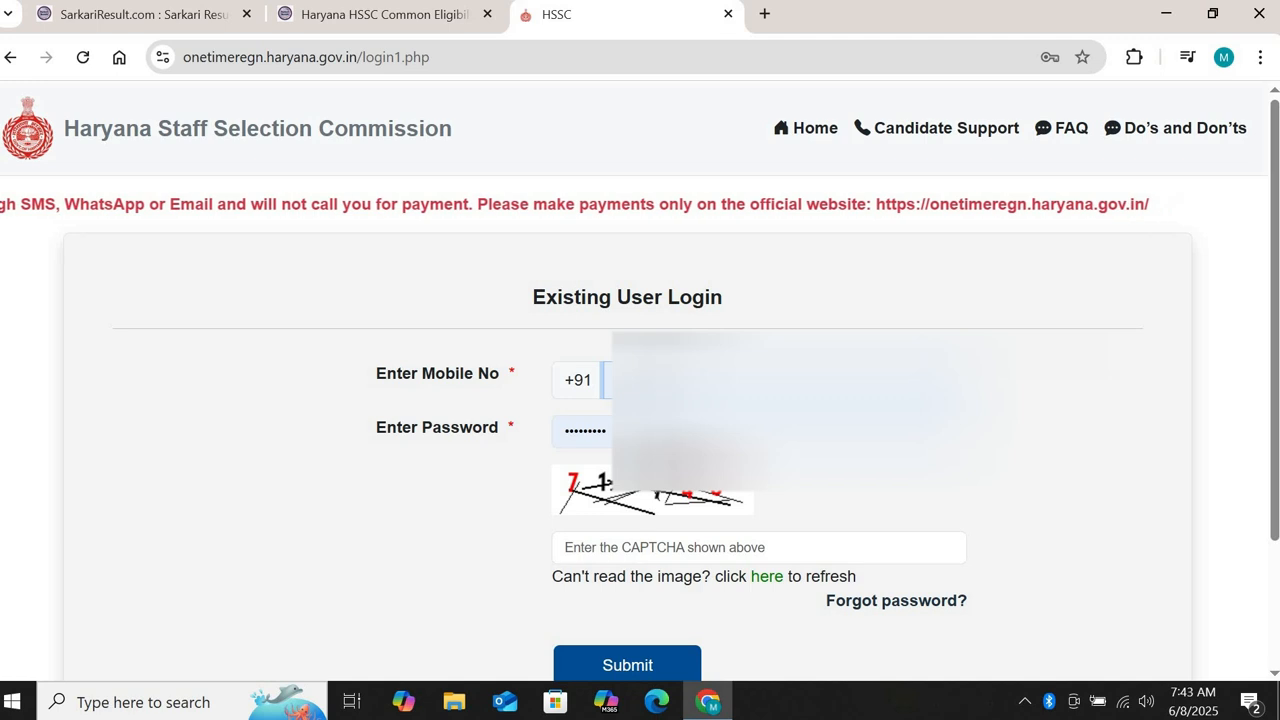
{"action": "left_click", "coordinate": [650, 546]}
{"action": "type", "text": "71"}
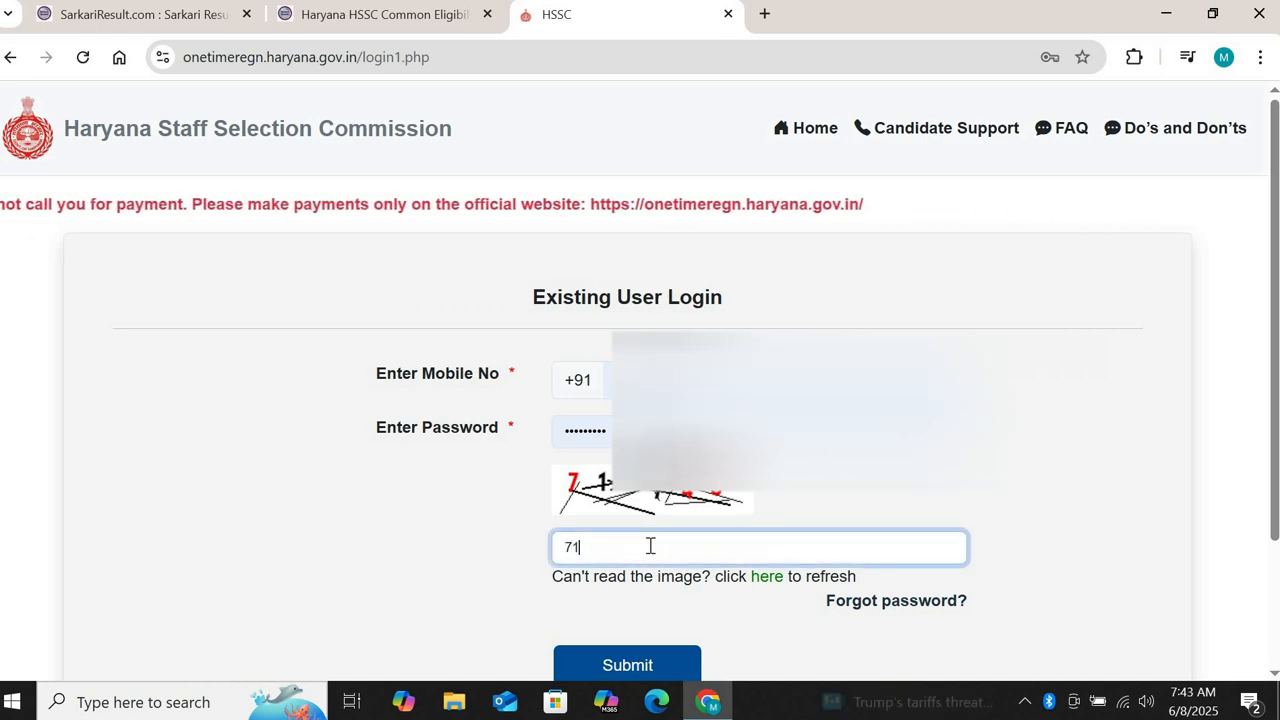
{"action": "type", "text": "8743"}
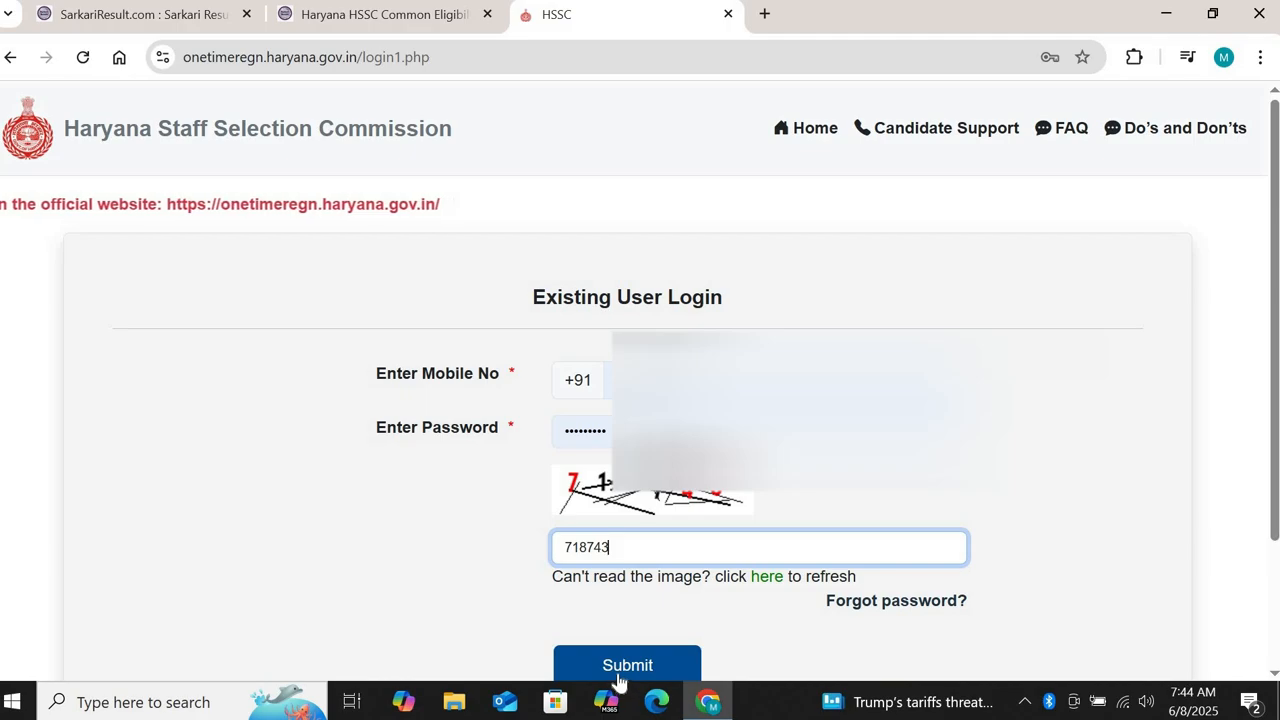
{"action": "left_click", "coordinate": [618, 676]}
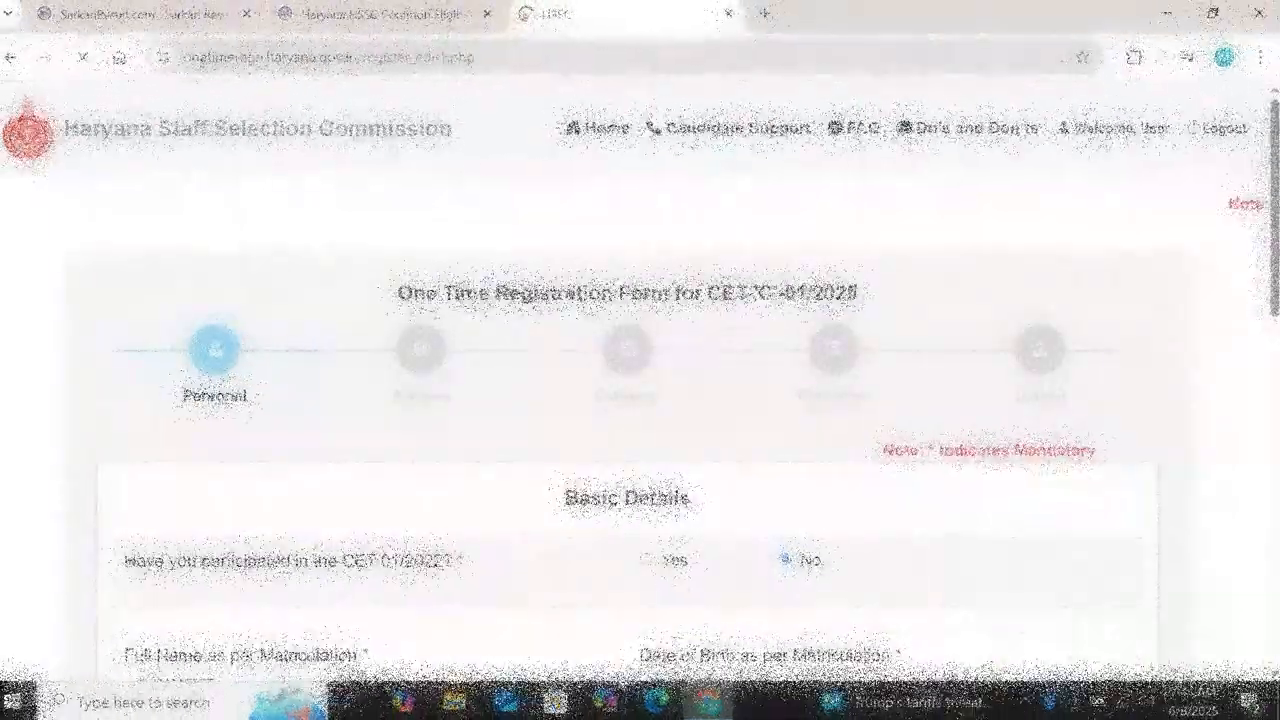
Step: Answer No to having participated in CET 01/2022
{"action": "scroll", "coordinate": [630, 638], "scroll_direction": "down", "scroll_amount": 3}
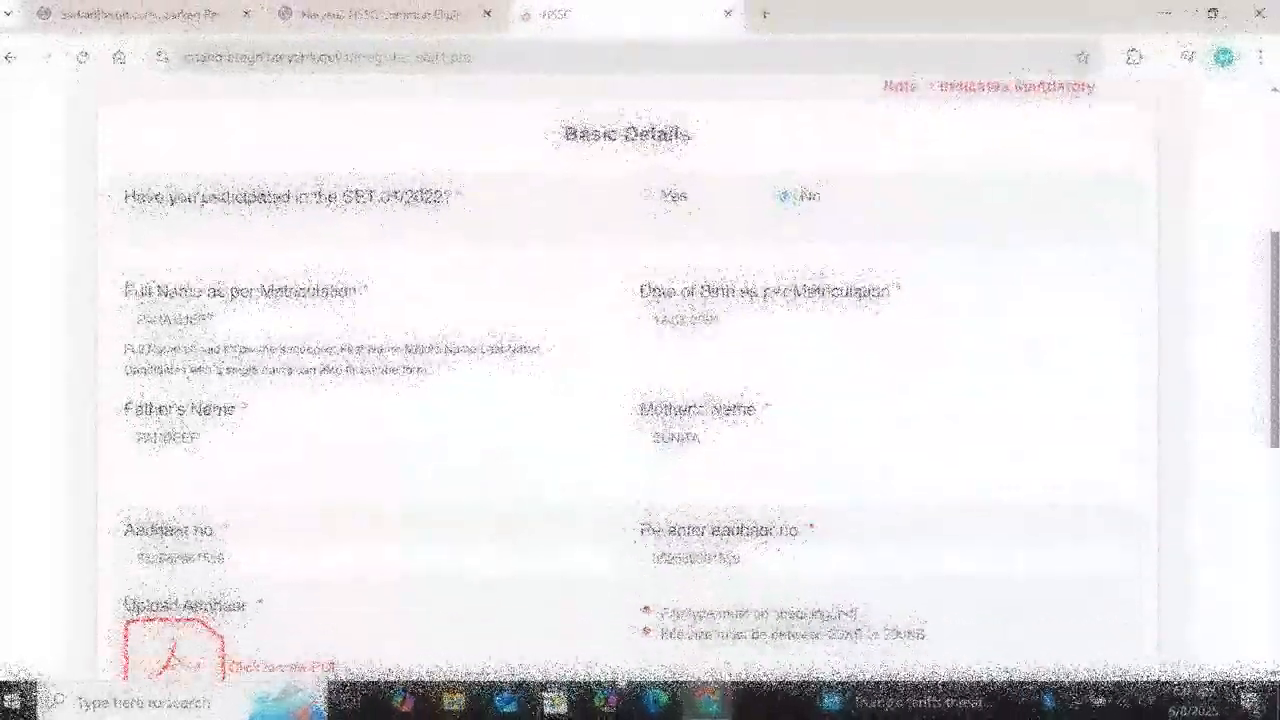
{"action": "scroll", "coordinate": [630, 638], "scroll_direction": "up", "scroll_amount": 3}
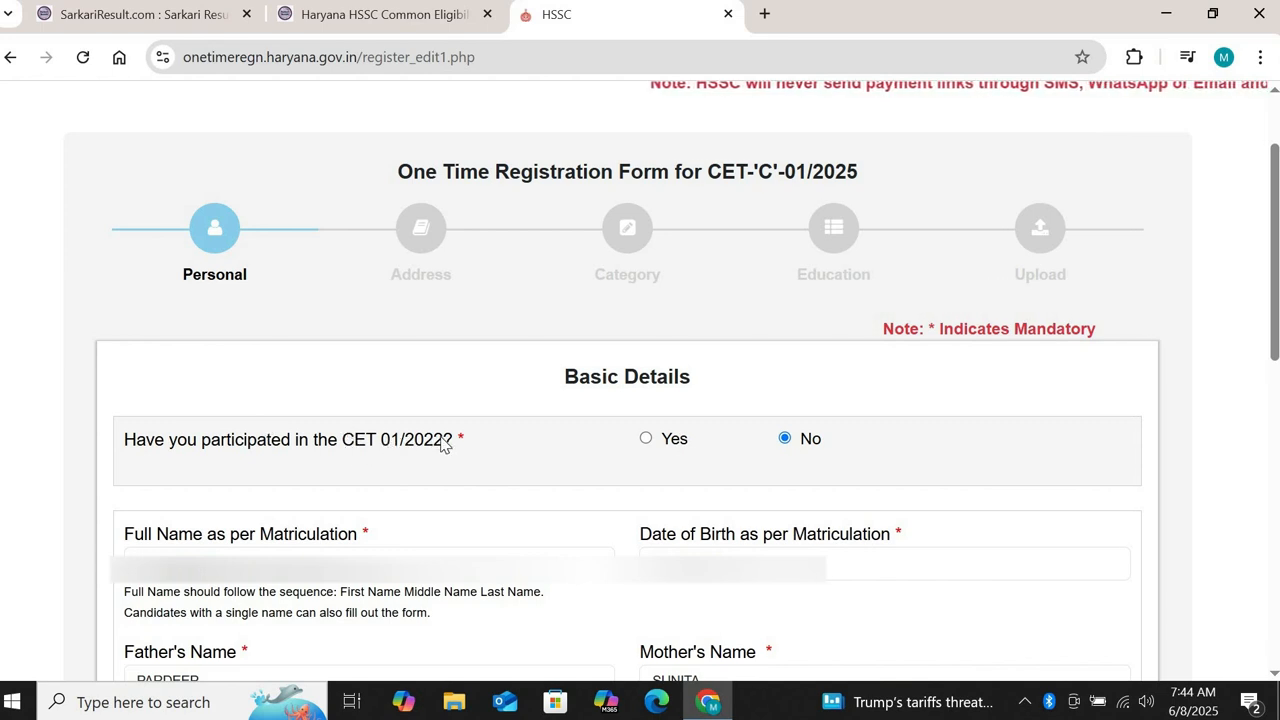
{"action": "left_click", "coordinate": [646, 440]}
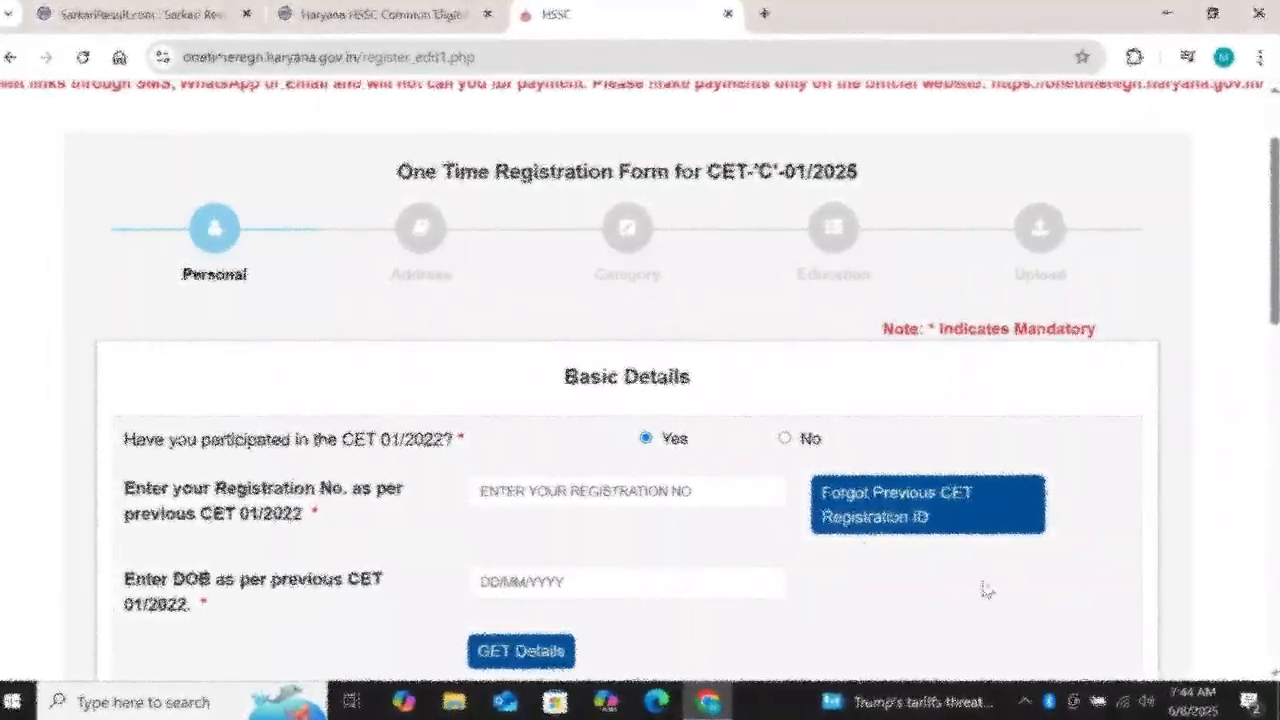
{"action": "left_click", "coordinate": [784, 440]}
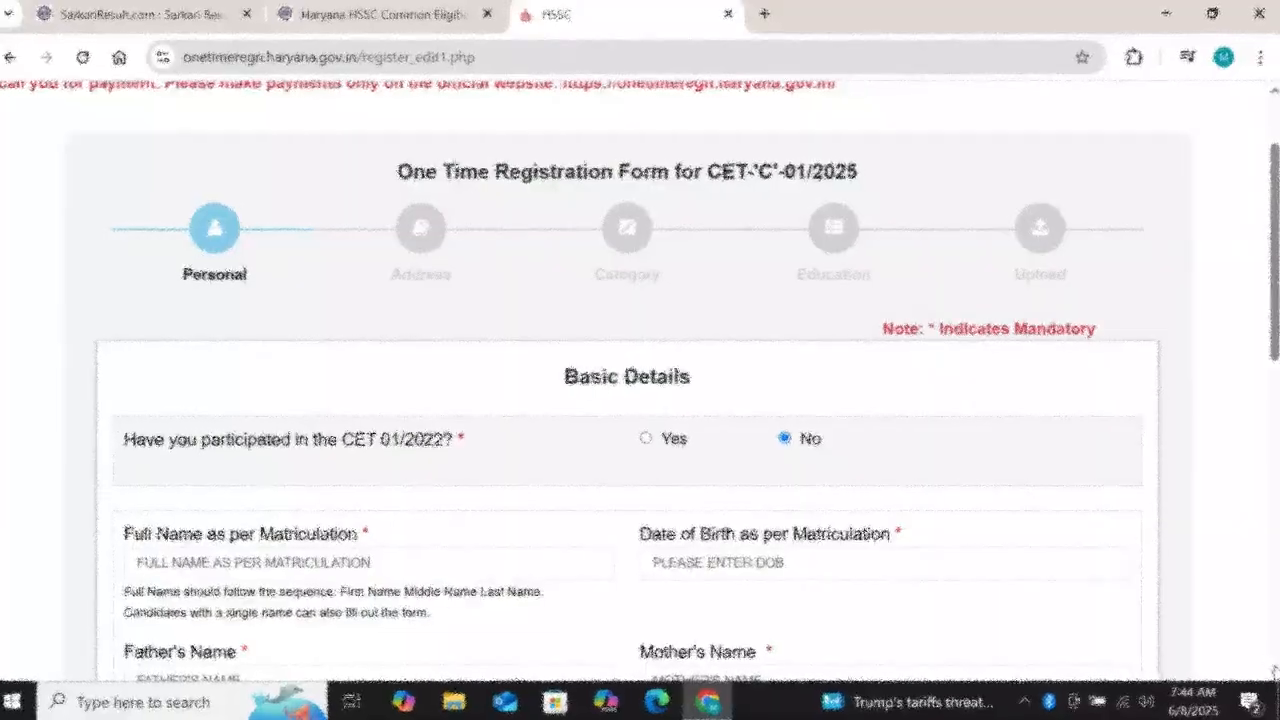
Step: Enter the candidate's full name as per matriculation and close the stray new tab
{"action": "scroll", "coordinate": [1260, 640], "scroll_direction": "down", "scroll_amount": 2}
{"action": "scroll", "coordinate": [1120, 600], "scroll_direction": "down", "scroll_amount": 4}
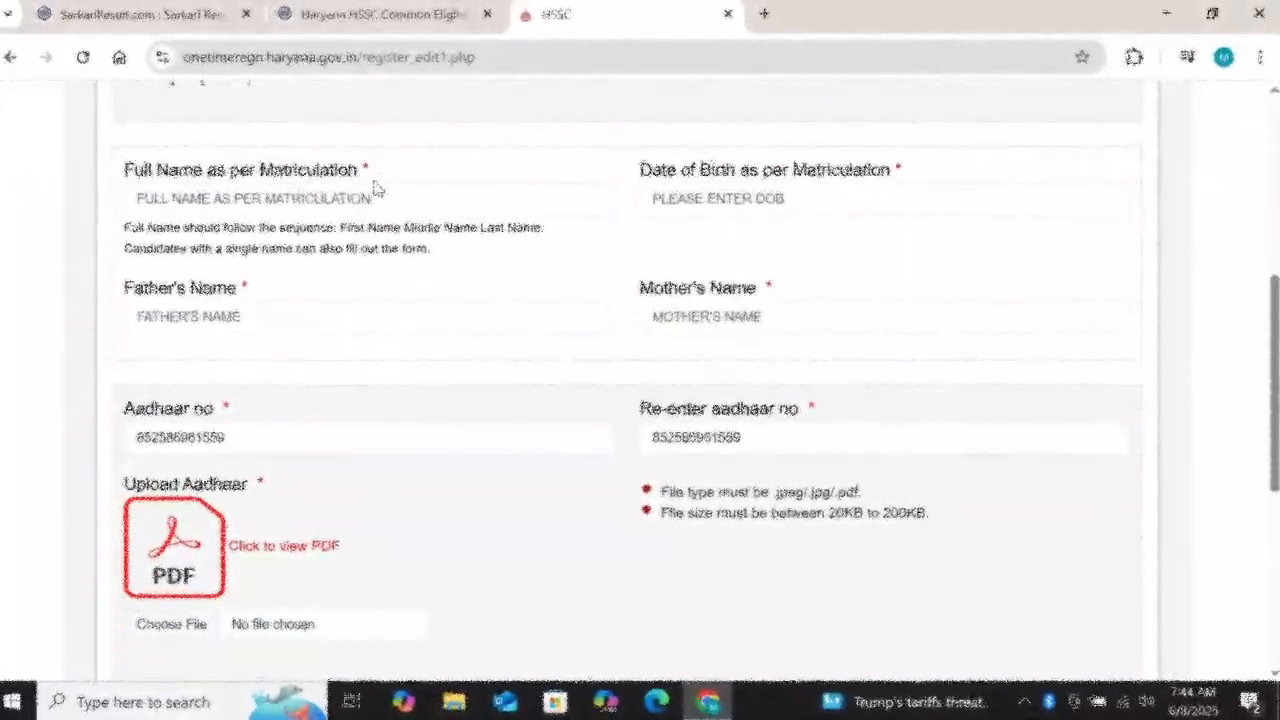
{"action": "left_click", "coordinate": [367, 197]}
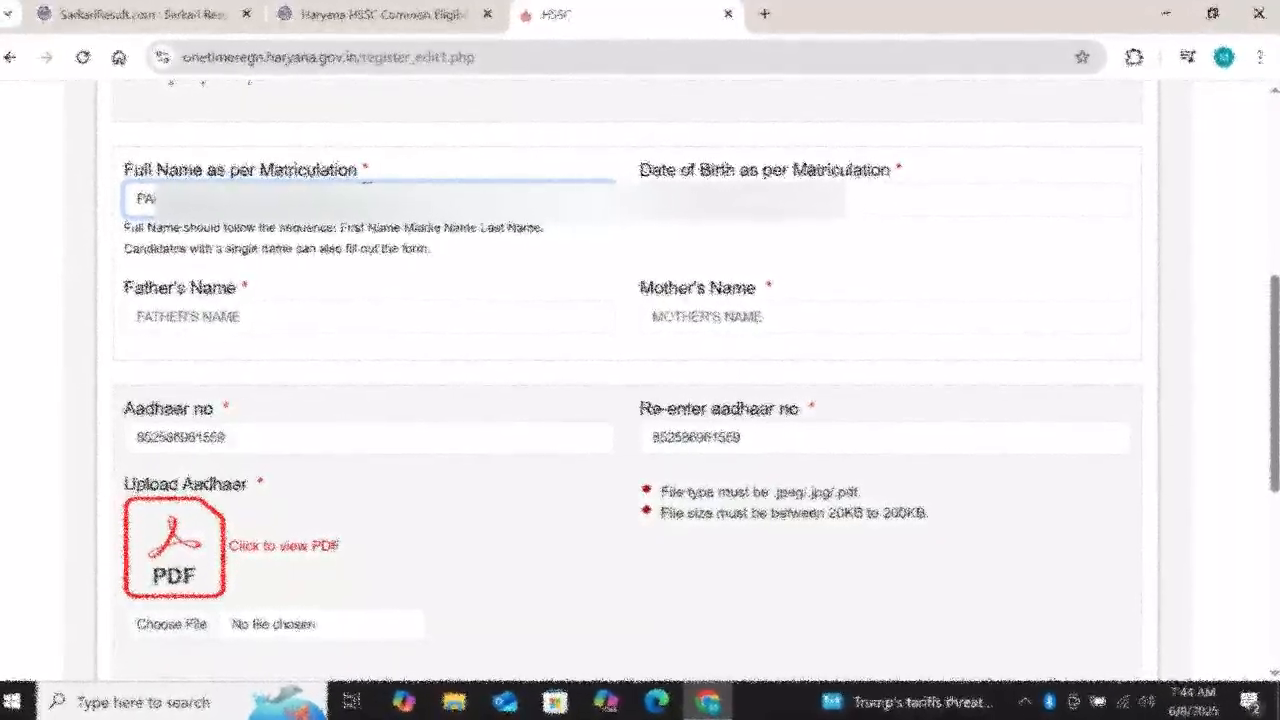
{"action": "key", "text": "ctrl+t"}
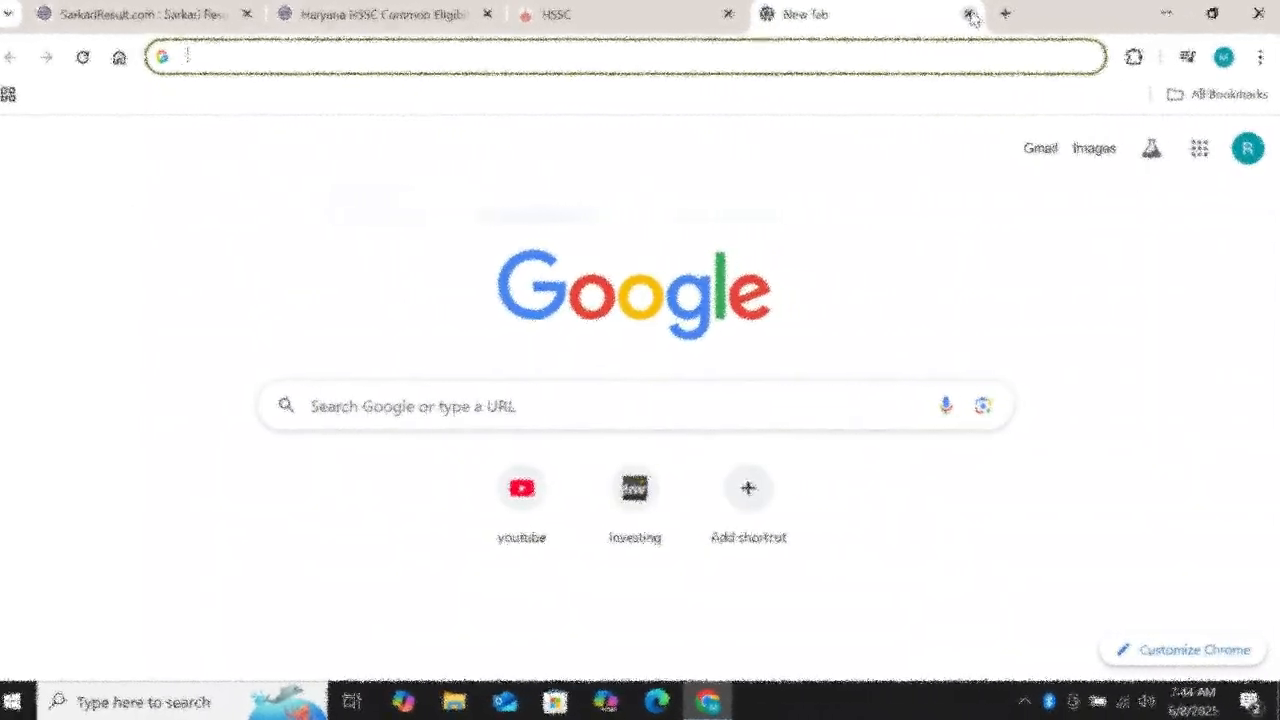
{"action": "left_click", "coordinate": [969, 14]}
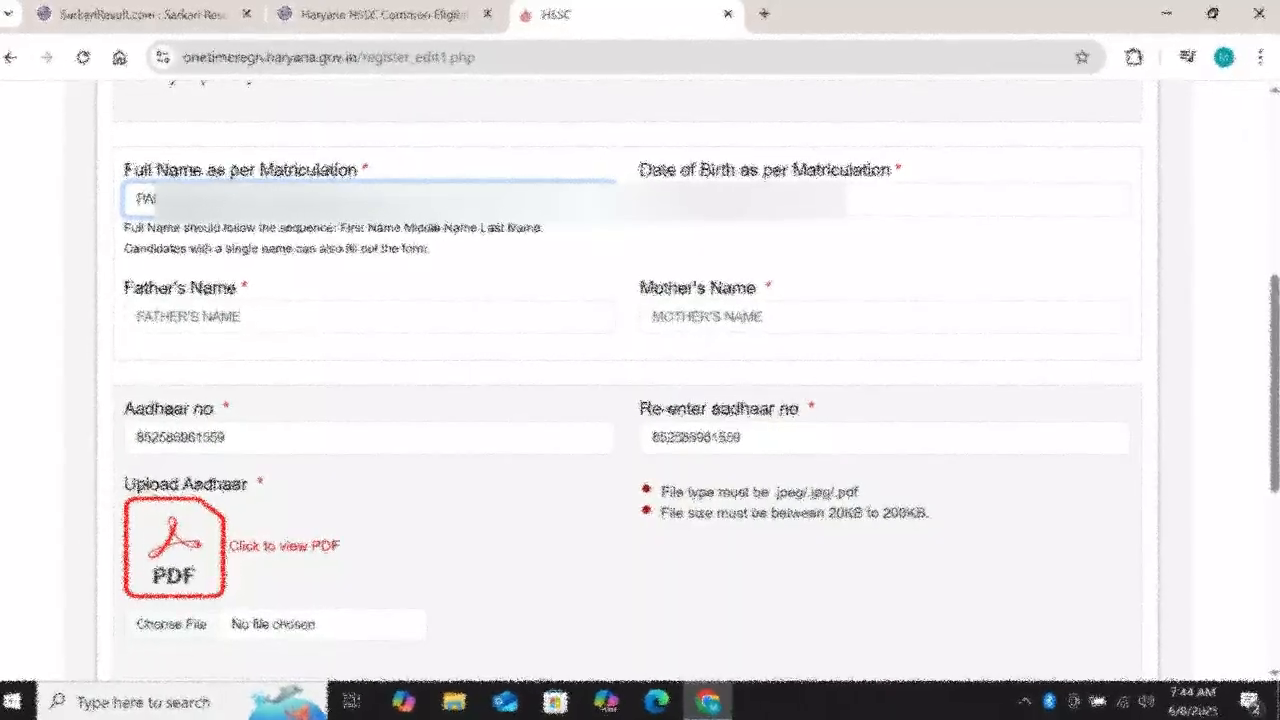
Step: Set the date of birth to 12 March 2001 and begin entering the father's name
{"action": "left_click", "coordinate": [800, 200]}
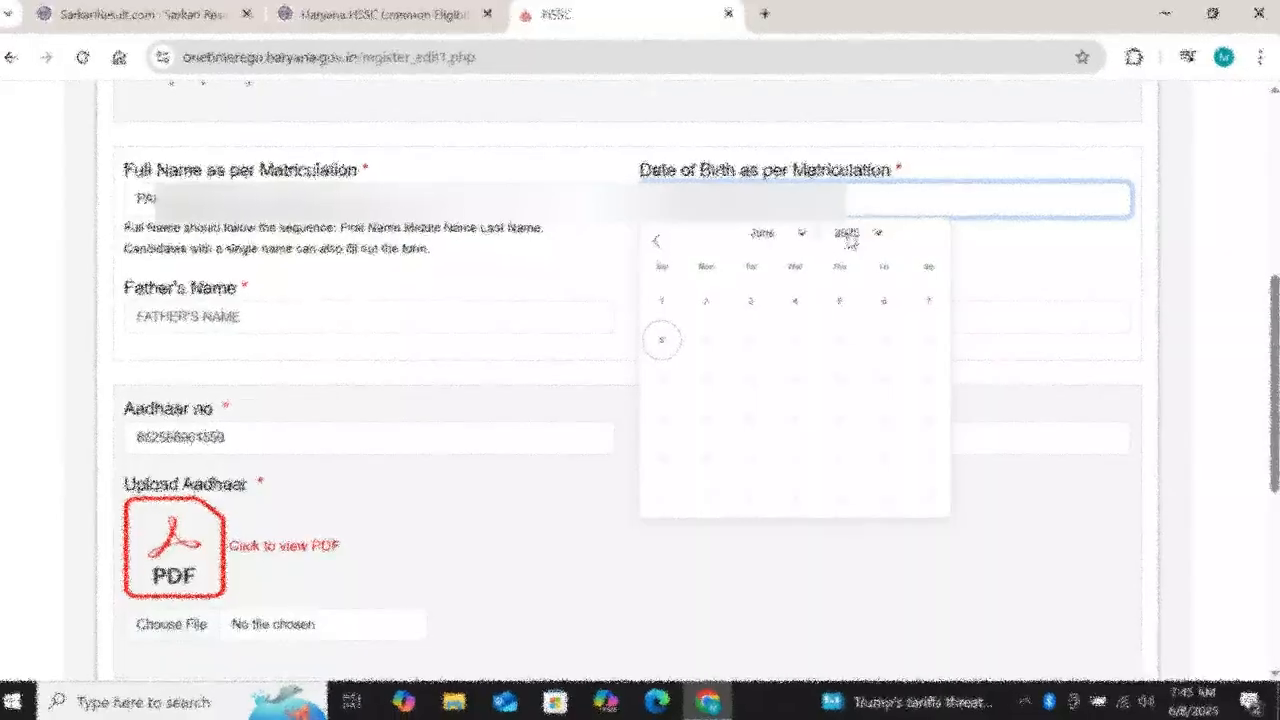
{"action": "left_click", "coordinate": [847, 232]}
{"action": "scroll", "coordinate": [870, 260], "scroll_direction": "up", "scroll_amount": 4}
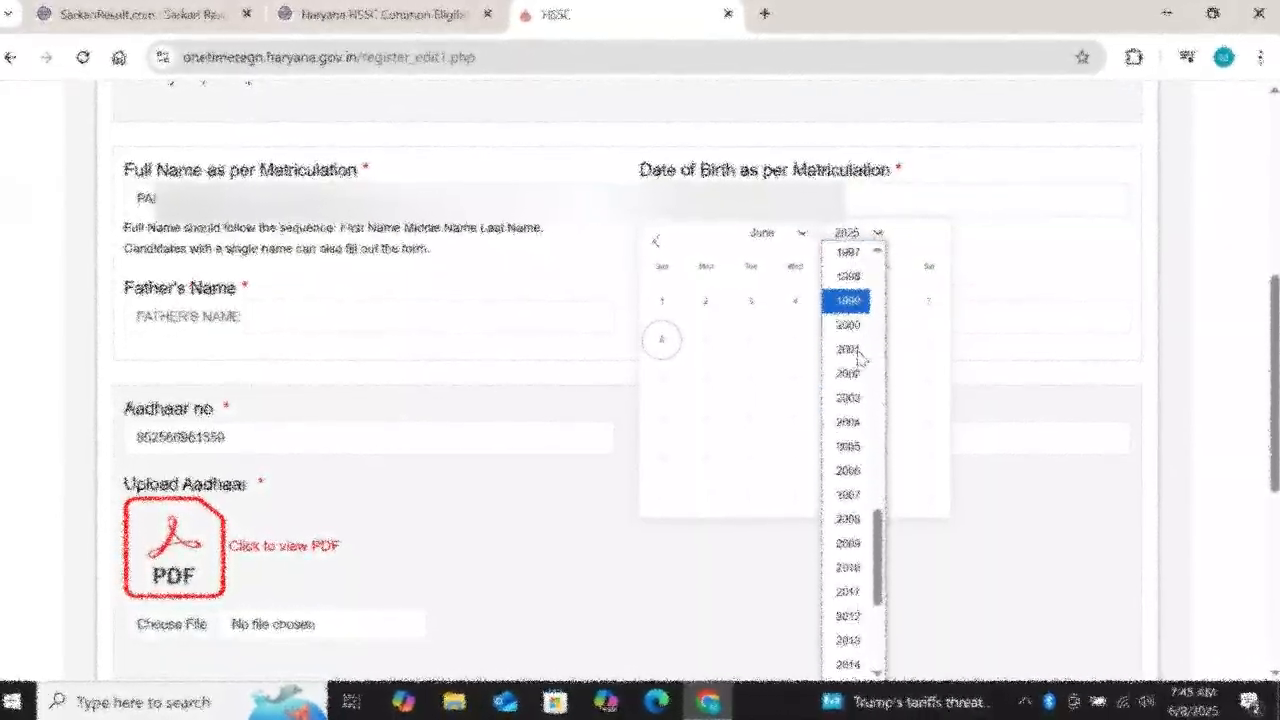
{"action": "left_click", "coordinate": [840, 348]}
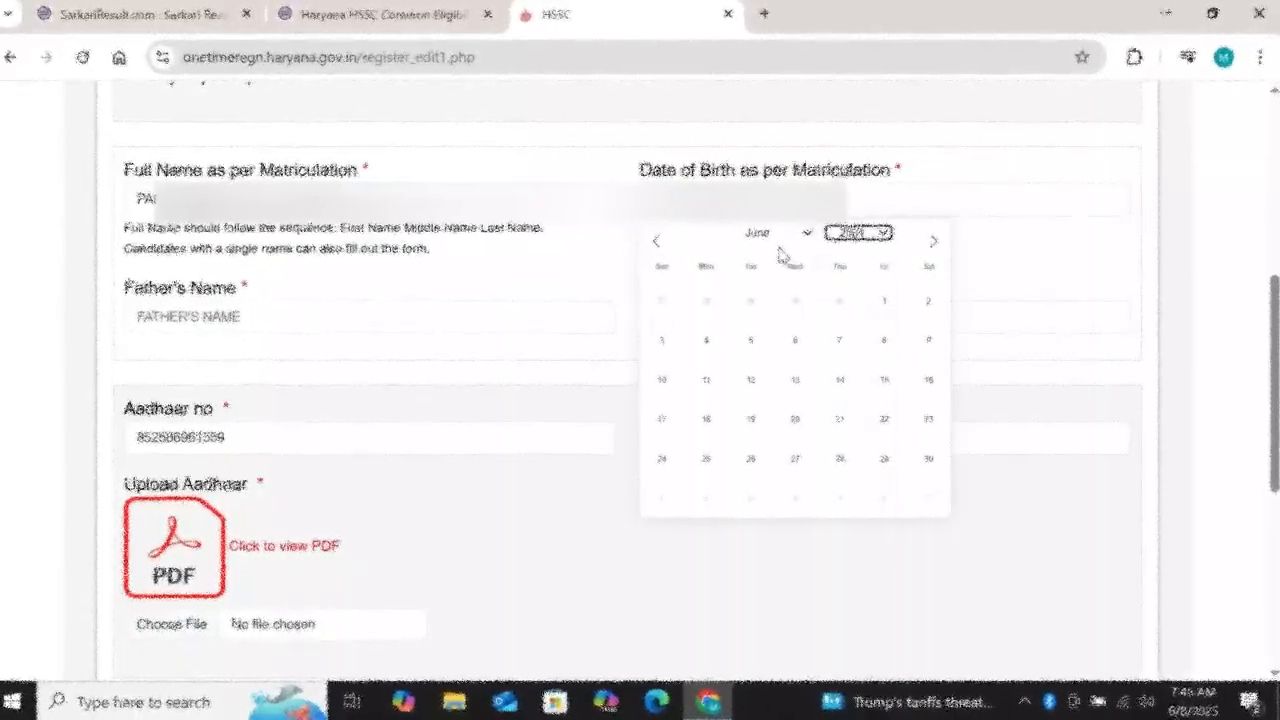
{"action": "left_click", "coordinate": [798, 236]}
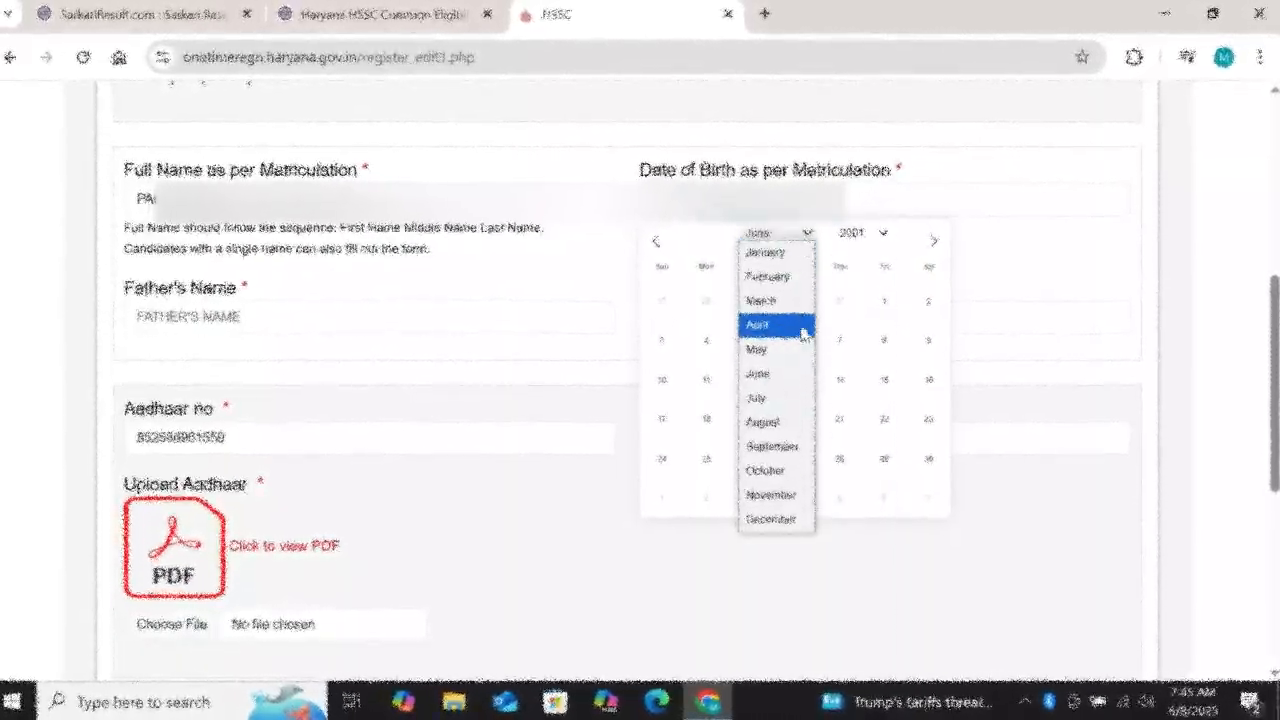
{"action": "left_click", "coordinate": [806, 300]}
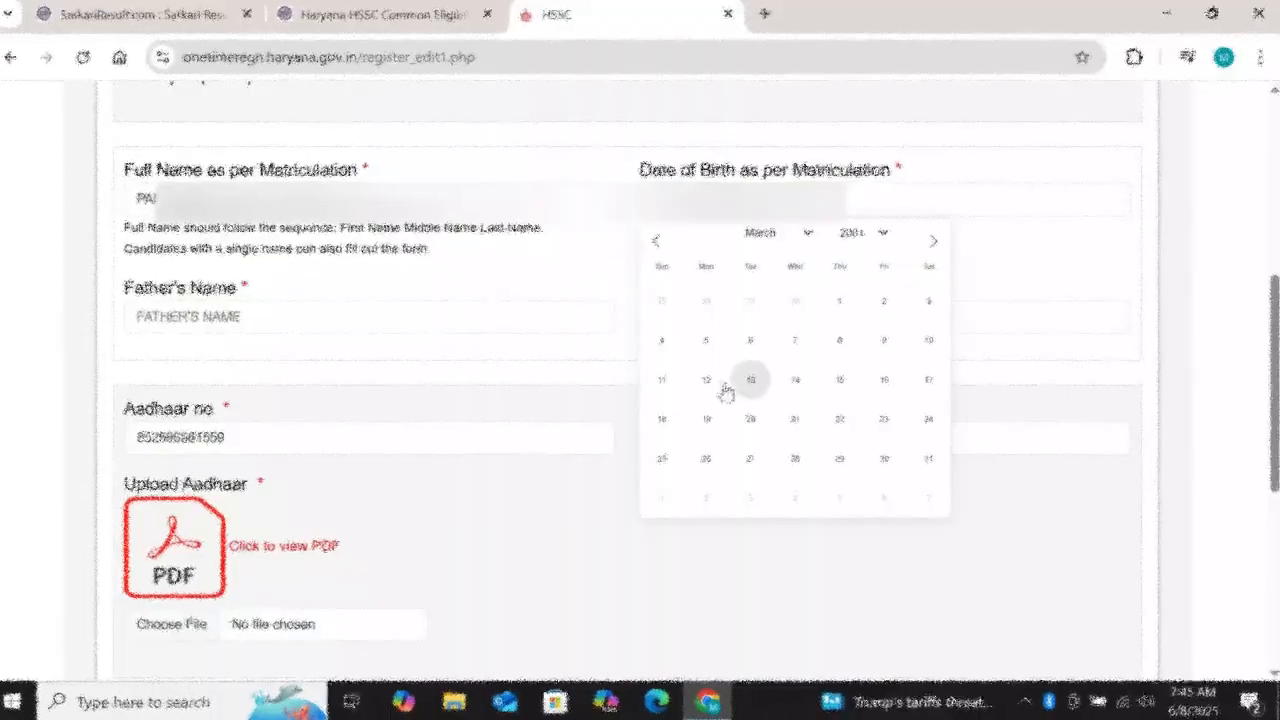
{"action": "left_click", "coordinate": [707, 378]}
{"action": "left_click", "coordinate": [417, 320]}
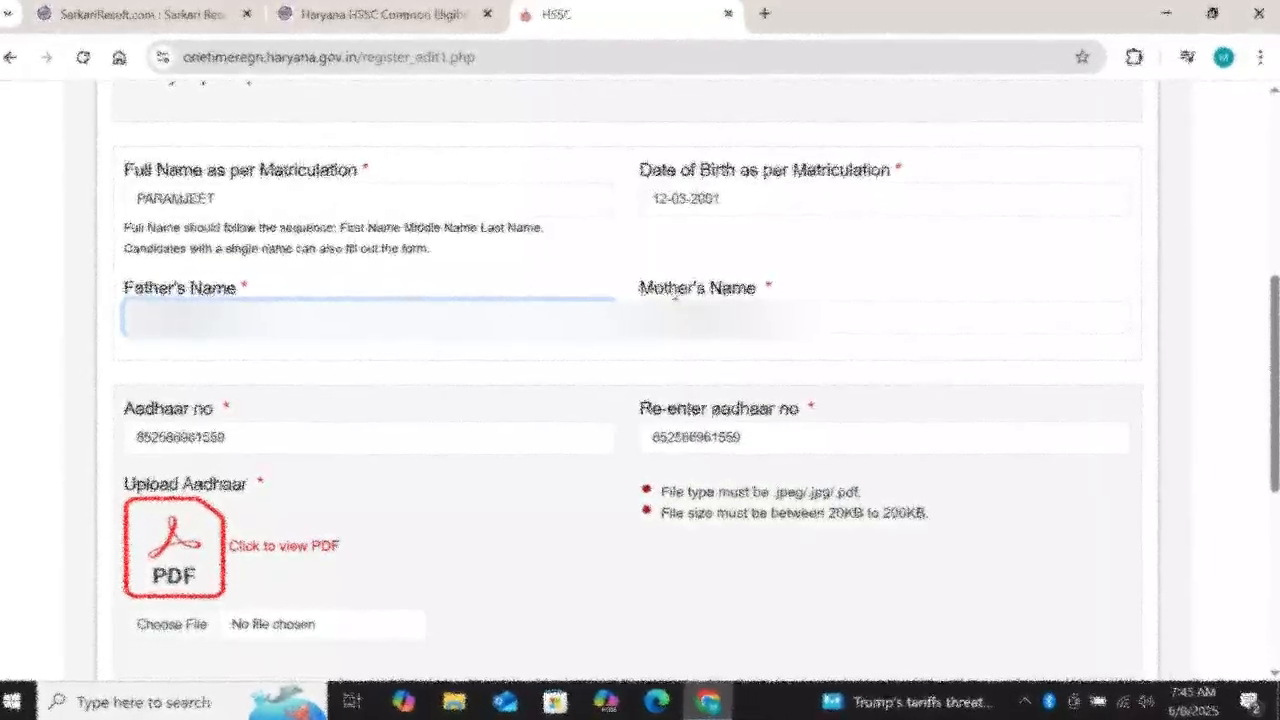
Step: Enter the mother's name and save Basic Details to reach the address page
{"action": "left_click", "coordinate": [678, 316]}
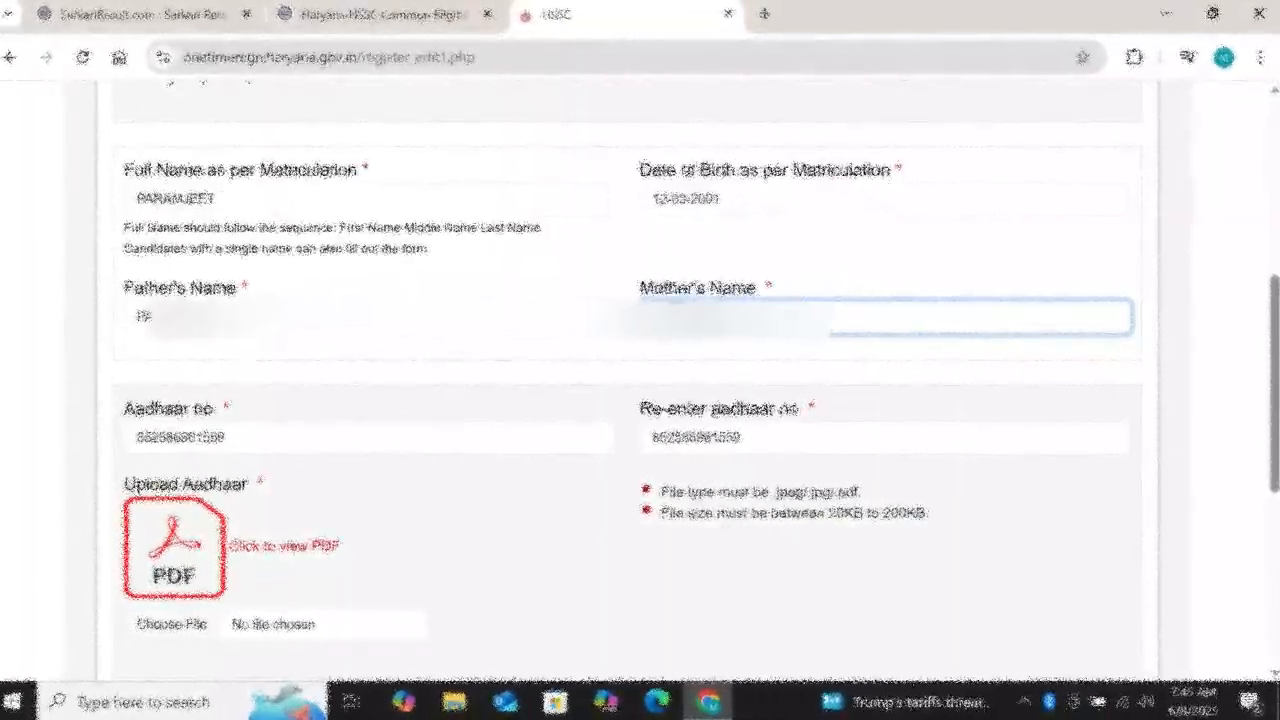
{"action": "scroll", "coordinate": [467, 428], "scroll_direction": "down", "scroll_amount": 5}
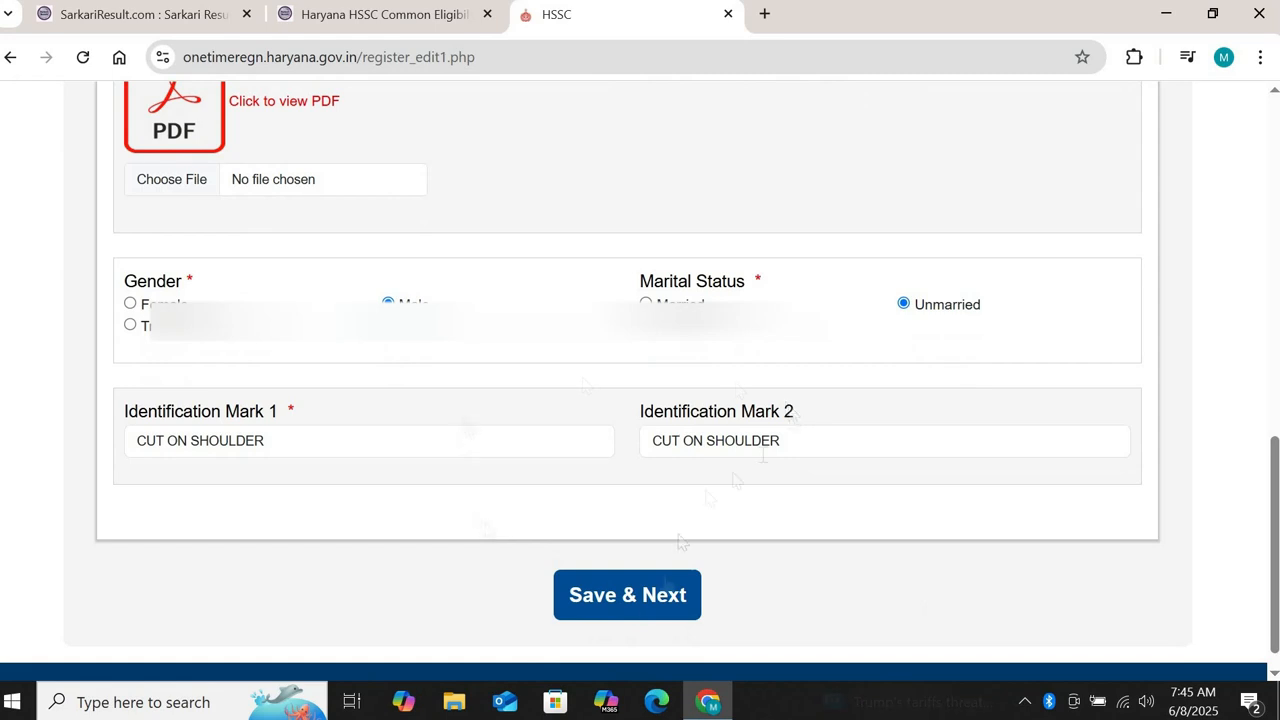
{"action": "left_click", "coordinate": [600, 600]}
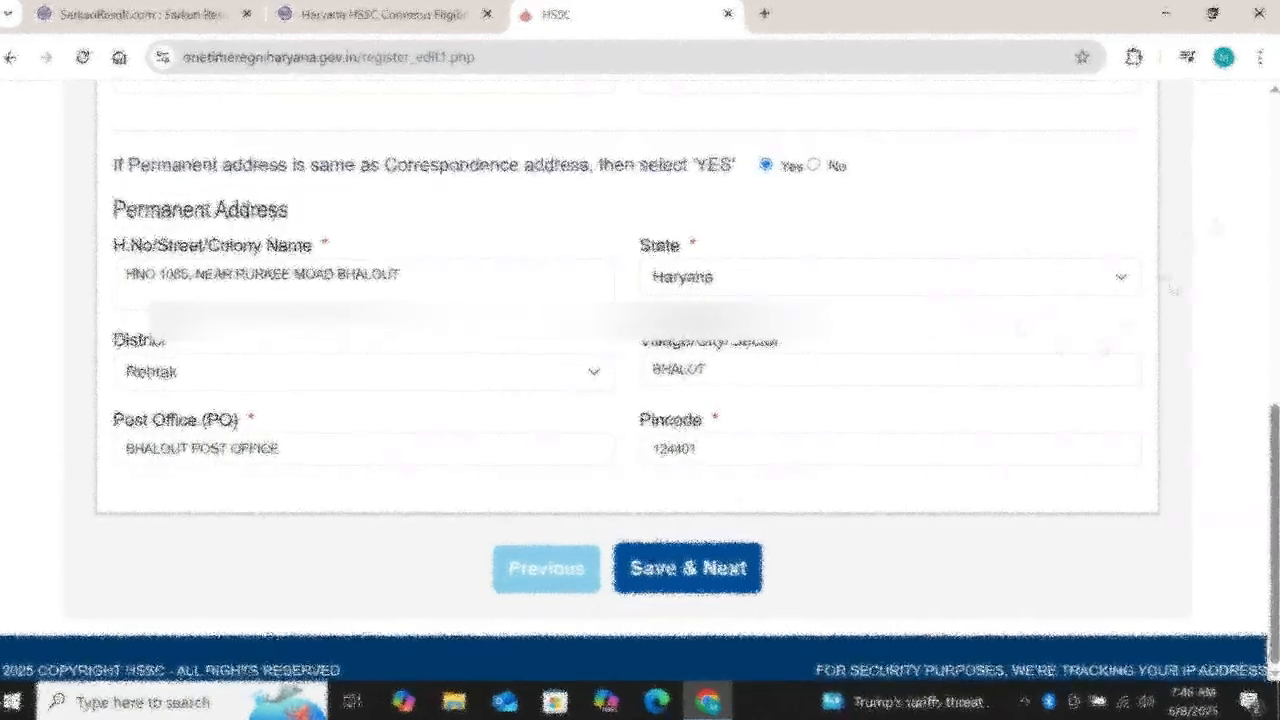
{"action": "scroll", "coordinate": [1273, 93], "scroll_direction": "up", "scroll_amount": 5}
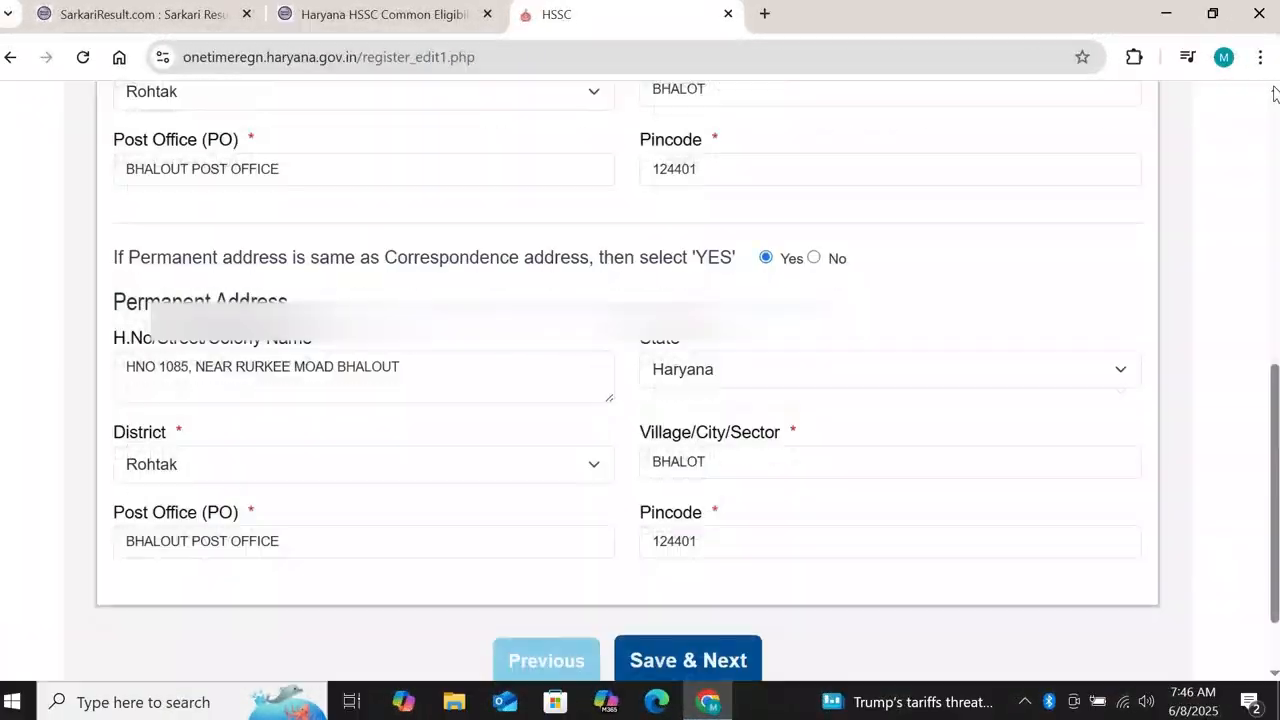
{"action": "scroll", "coordinate": [1273, 93], "scroll_direction": "up", "scroll_amount": 2}
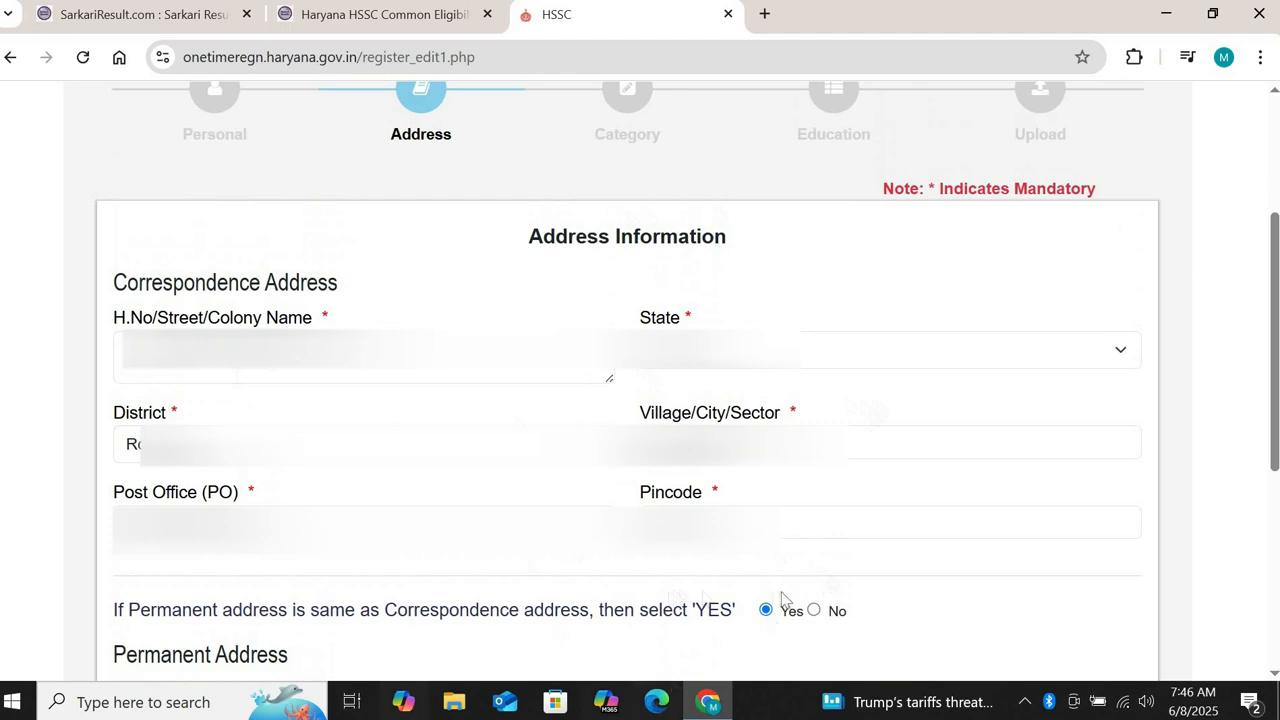
{"action": "scroll", "coordinate": [547, 613], "scroll_direction": "down", "scroll_amount": 5}
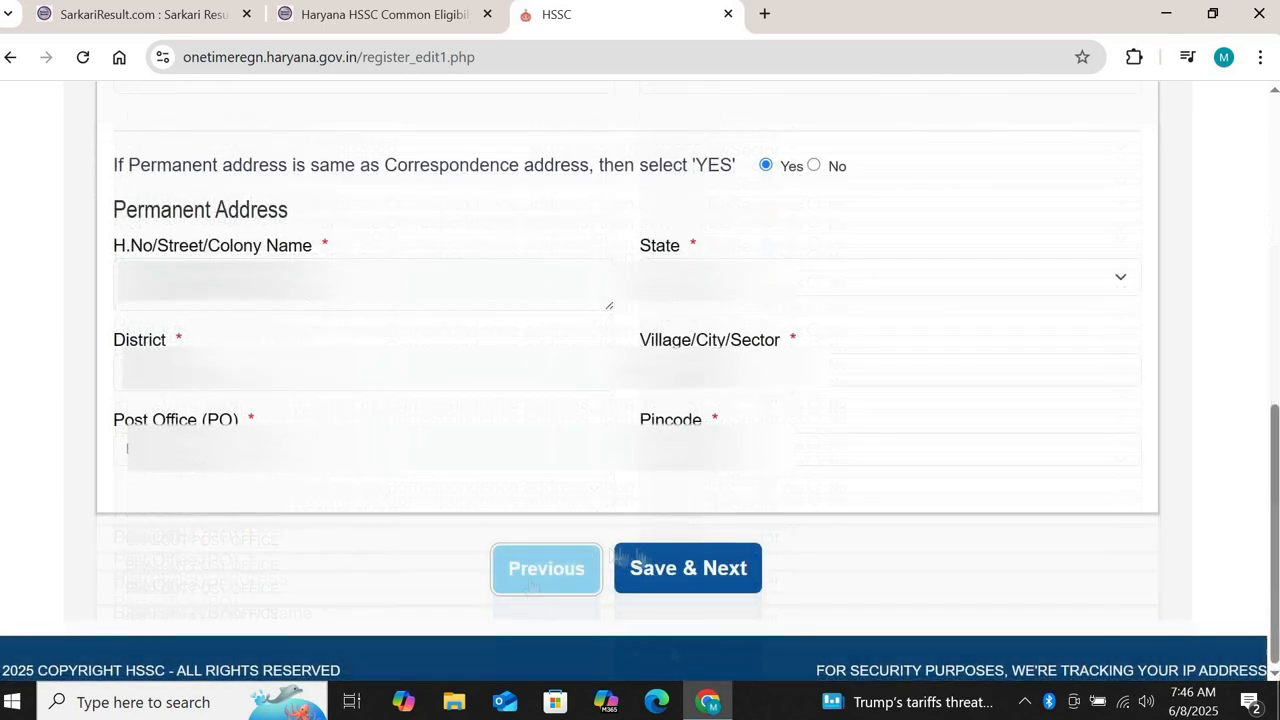
Step: Save the address page and open the domicile certificate issue date calendar on Category Information
{"action": "left_click", "coordinate": [667, 575]}
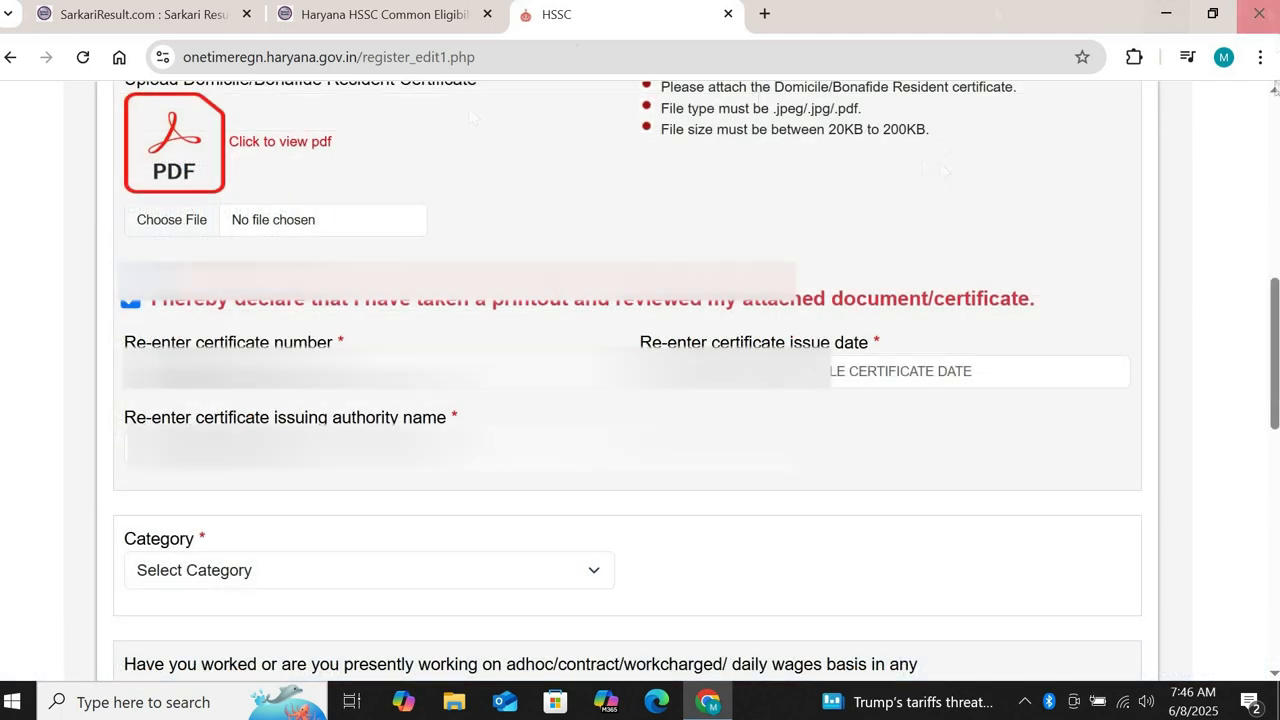
{"action": "scroll", "coordinate": [770, 233], "scroll_direction": "up", "scroll_amount": 5}
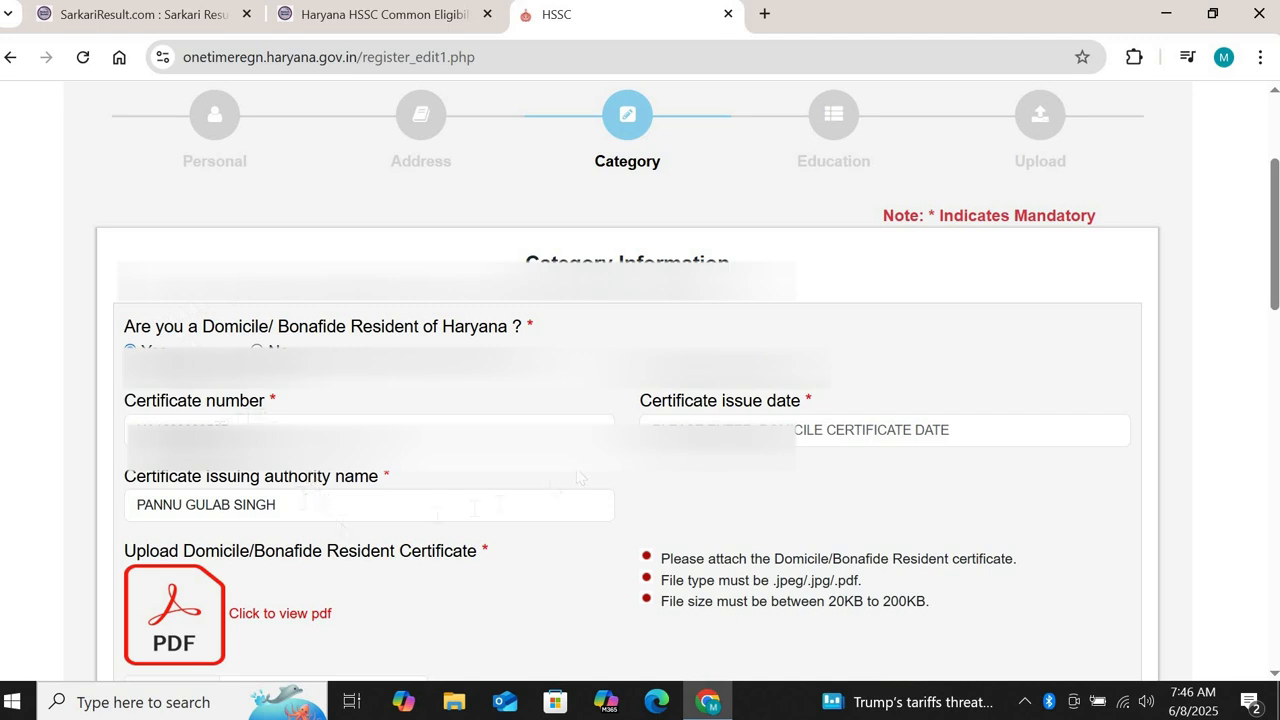
{"action": "left_click", "coordinate": [700, 429]}
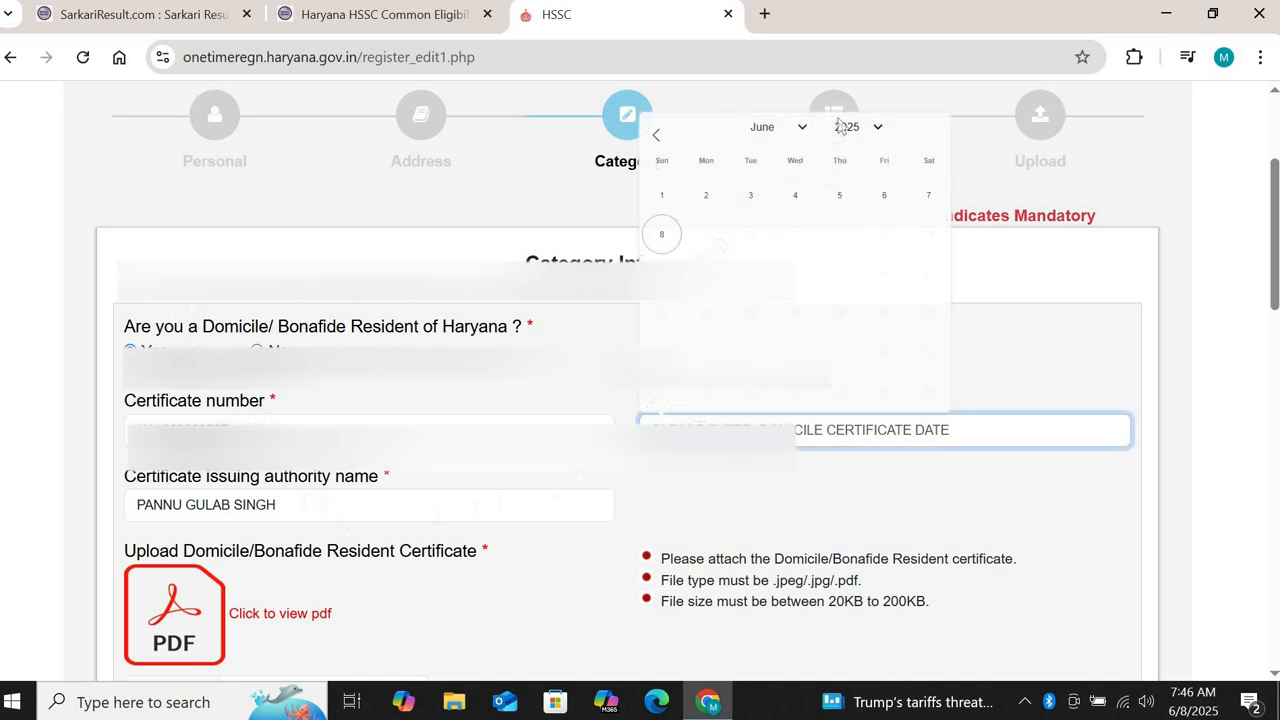
Step: Set the domicile certificate issue date to 20-09-2013
{"action": "left_click", "coordinate": [862, 132]}
{"action": "scroll", "coordinate": [879, 149], "scroll_direction": "up", "scroll_amount": 2}
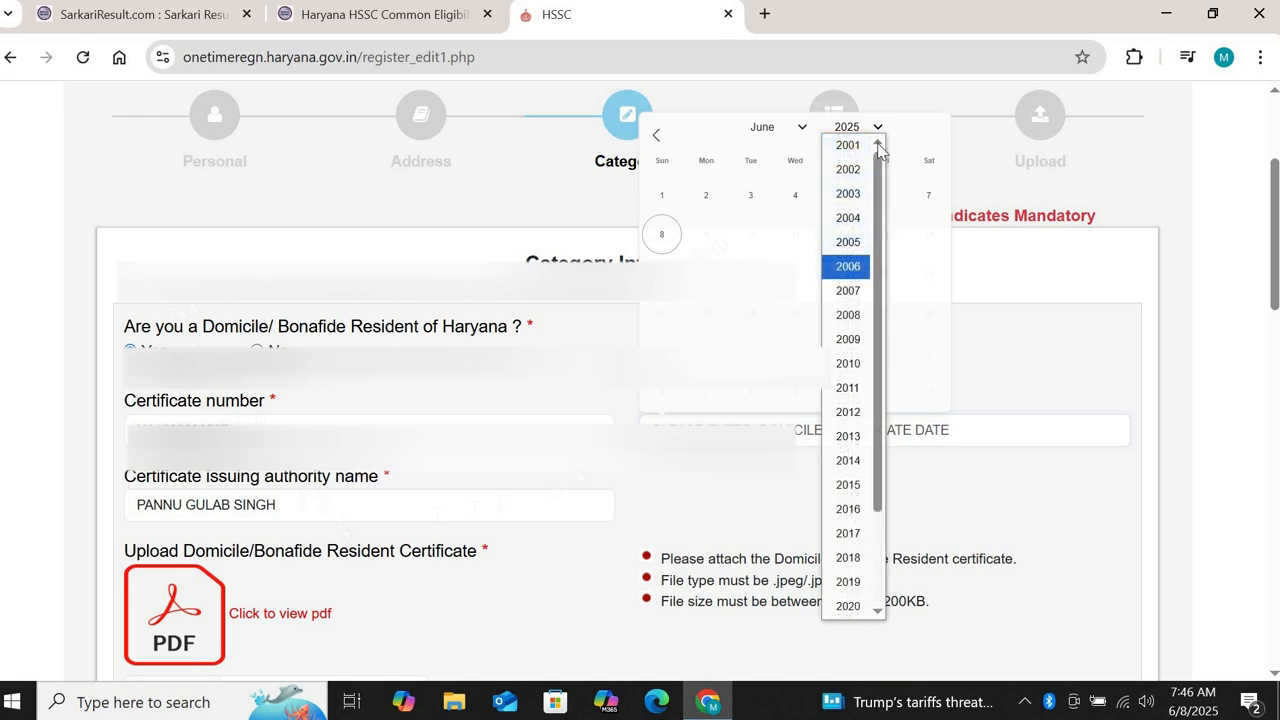
{"action": "left_click", "coordinate": [855, 437]}
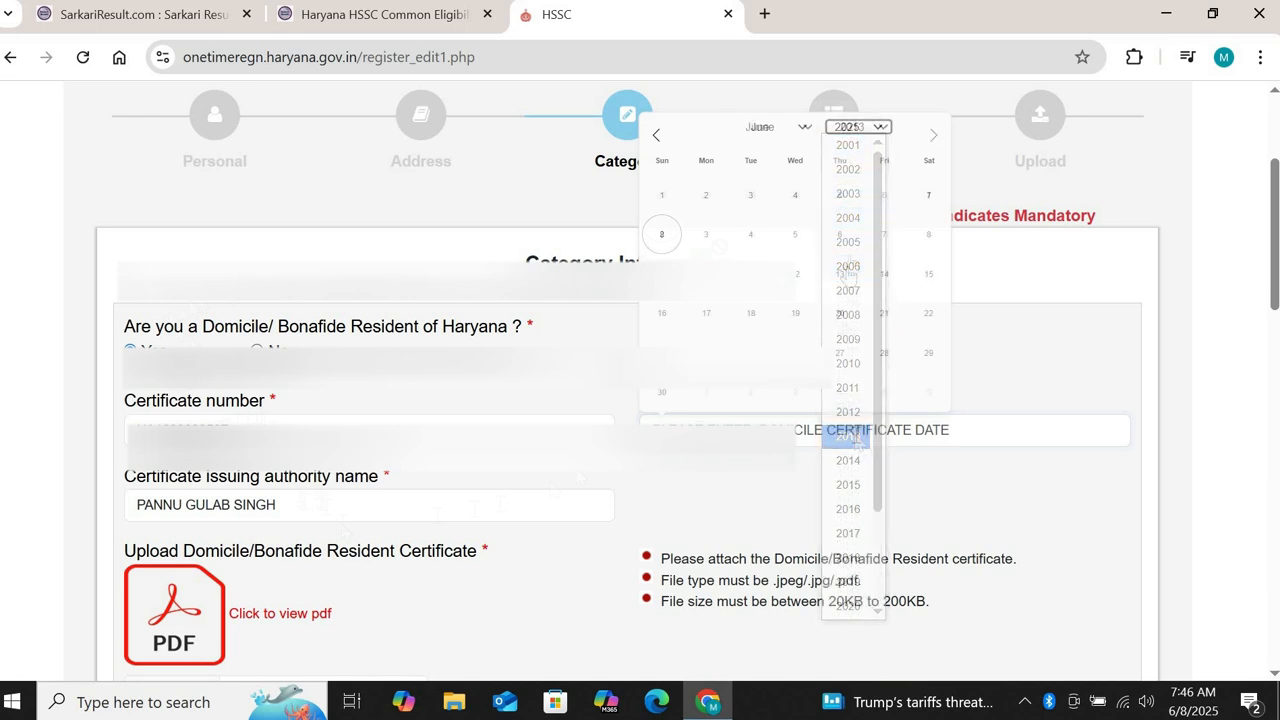
{"action": "left_click", "coordinate": [806, 130]}
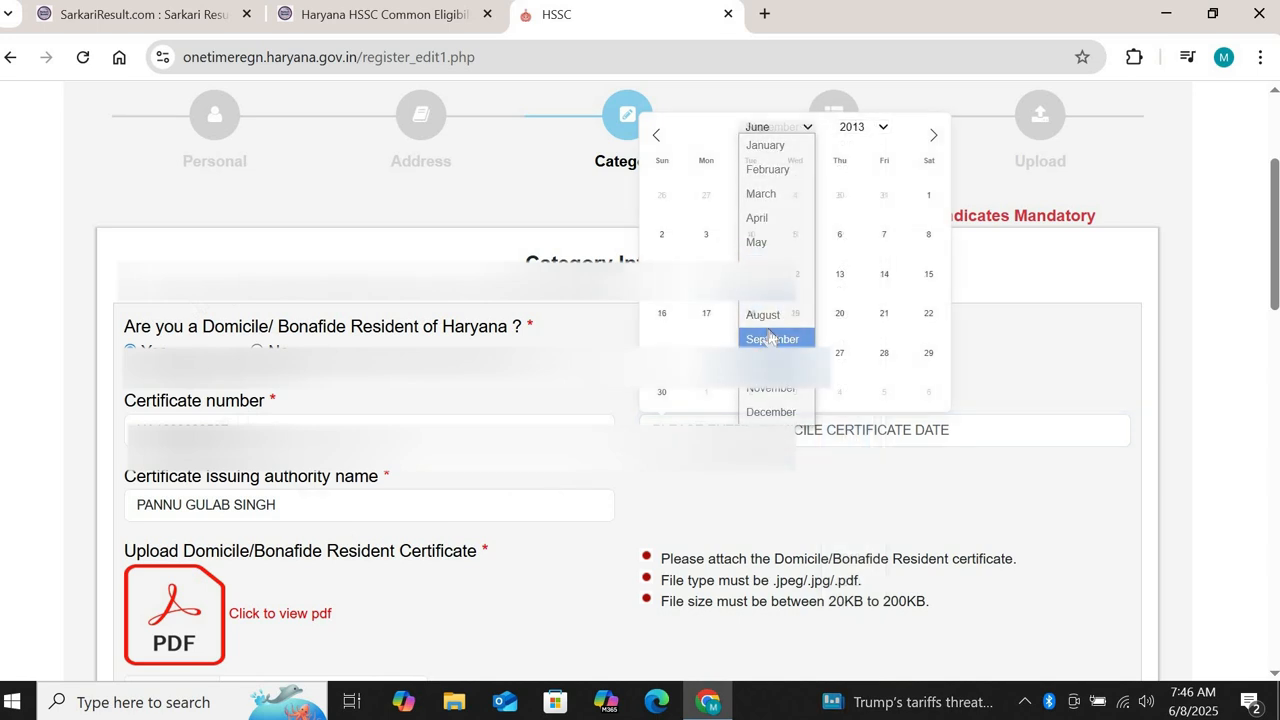
{"action": "left_click", "coordinate": [770, 338]}
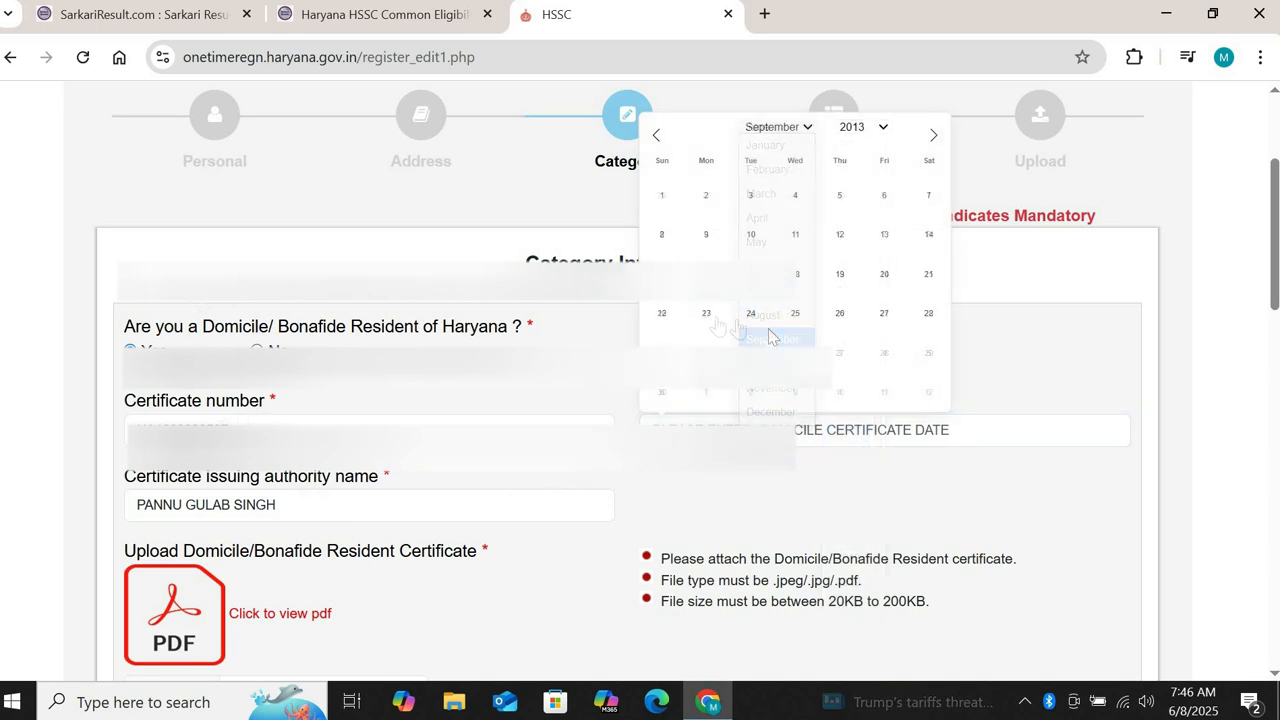
{"action": "left_click", "coordinate": [884, 275]}
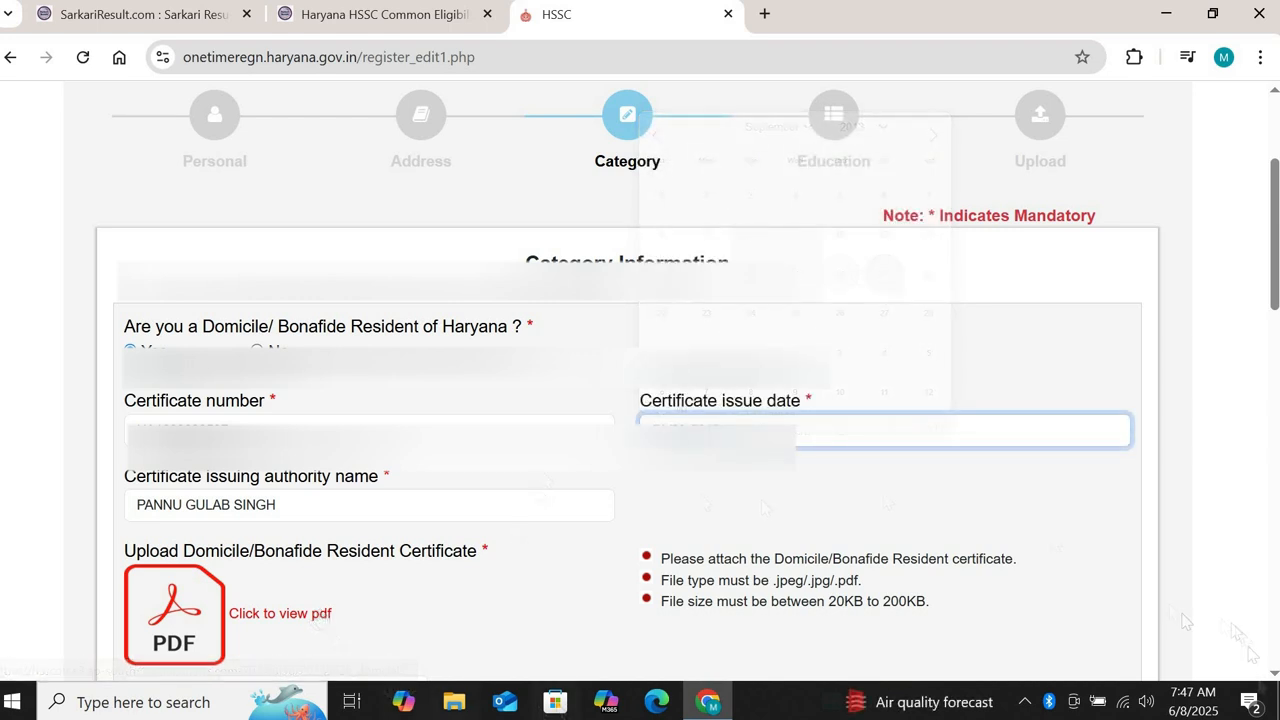
{"action": "scroll", "coordinate": [1274, 674], "scroll_direction": "down", "scroll_amount": 4}
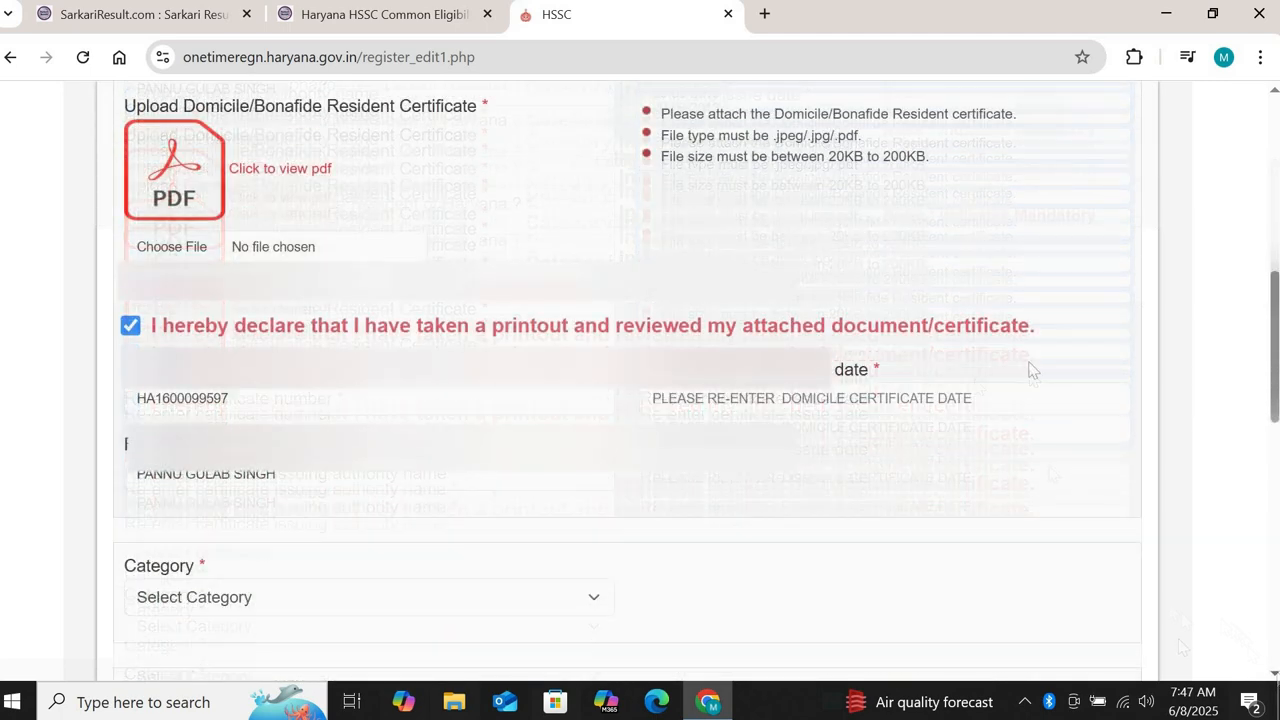
Step: Set the re-entered certificate issue date to 20-09-2013 as well
{"action": "left_click", "coordinate": [922, 400]}
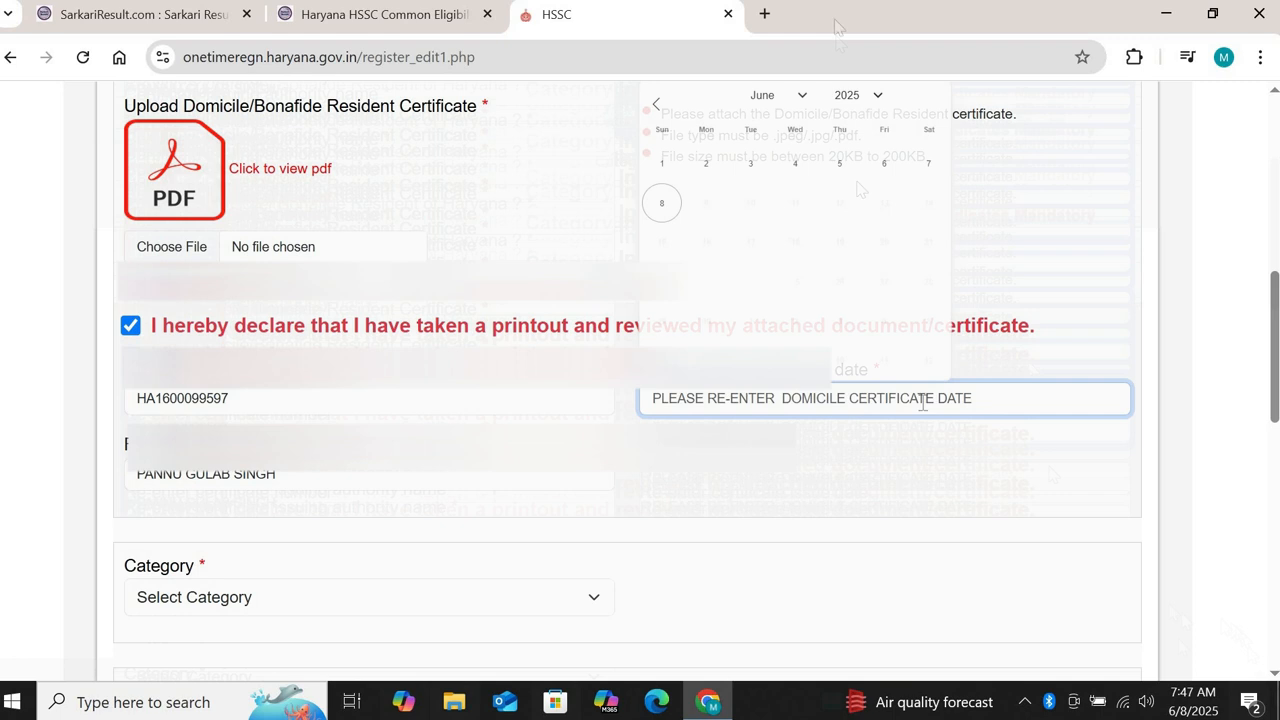
{"action": "left_click", "coordinate": [853, 100]}
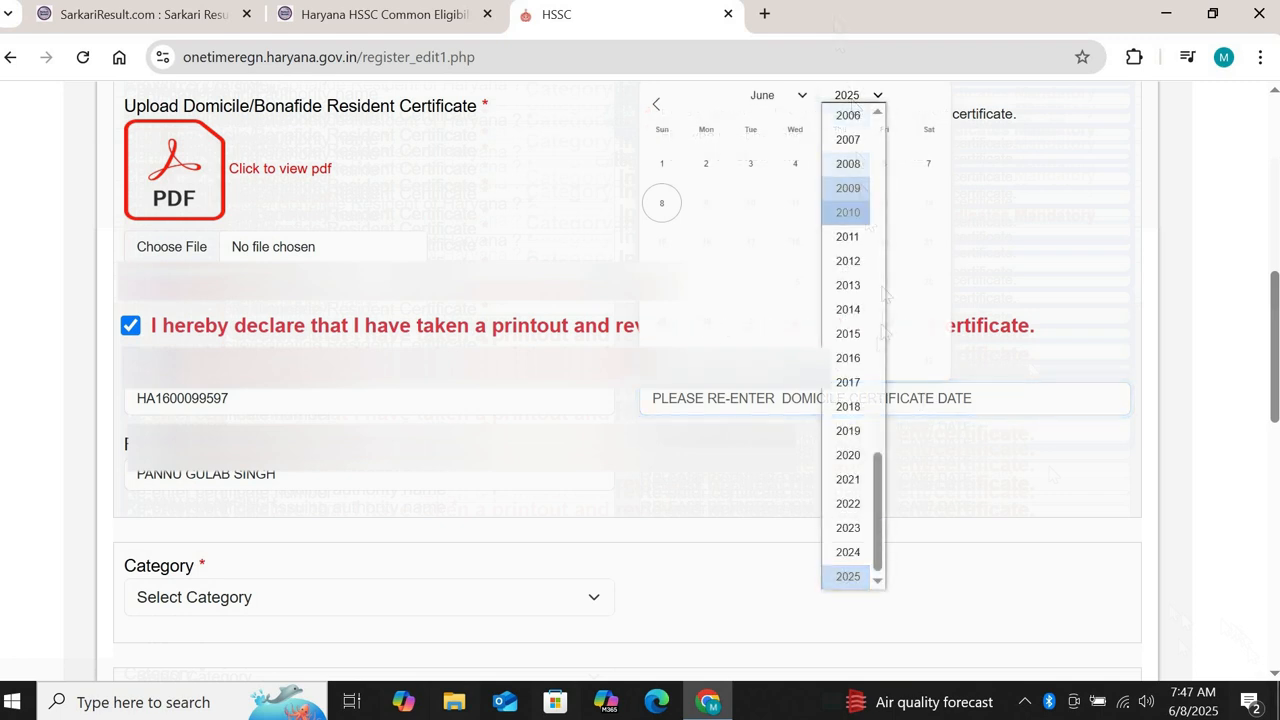
{"action": "left_click", "coordinate": [849, 288]}
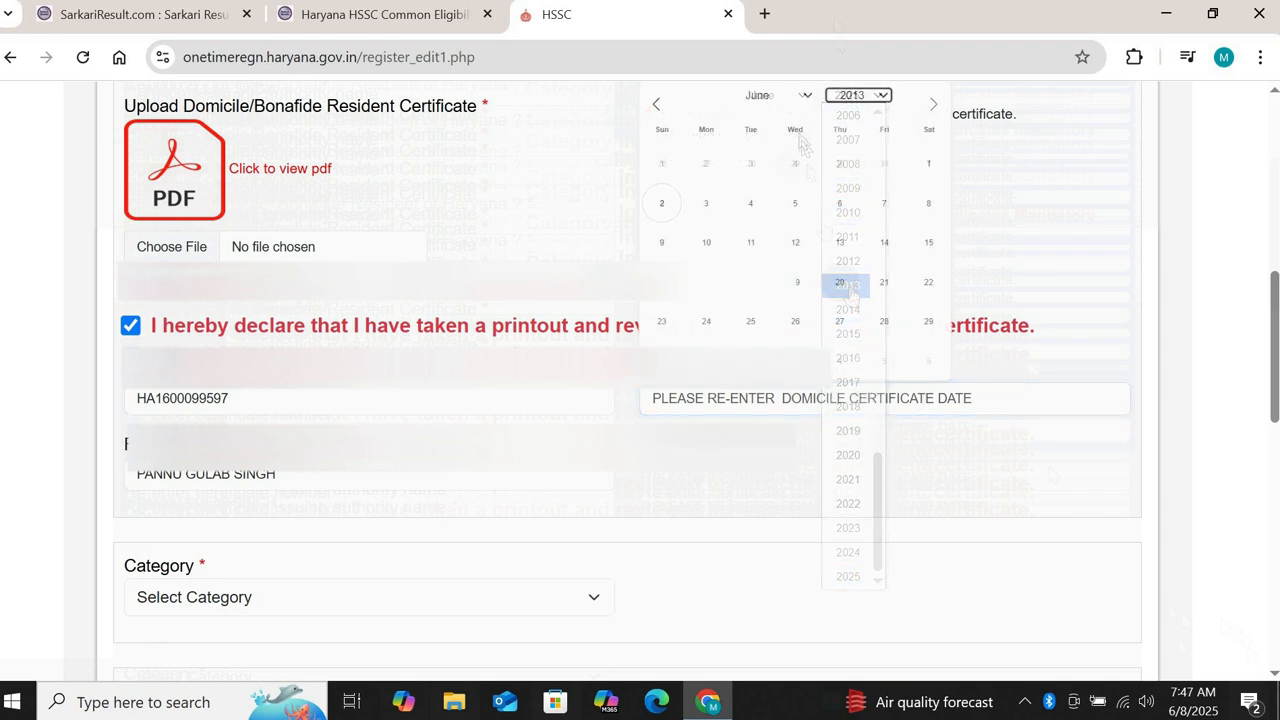
{"action": "left_click", "coordinate": [804, 99]}
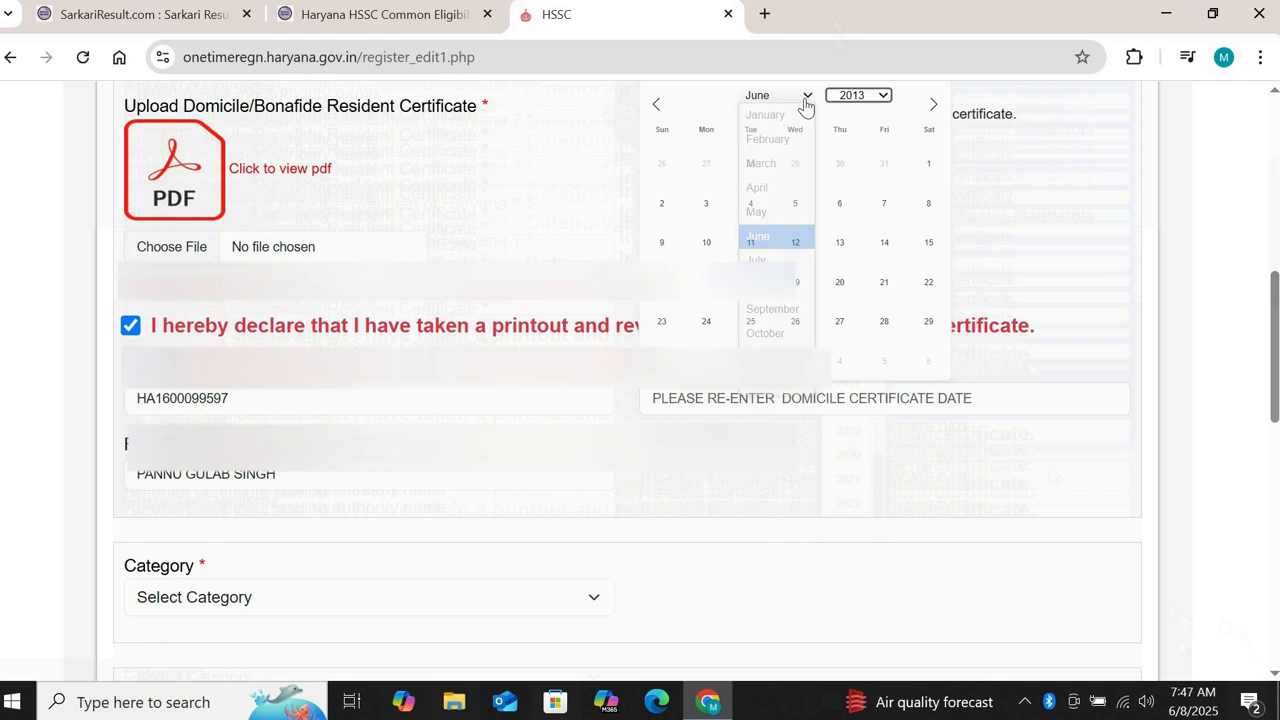
{"action": "left_click", "coordinate": [805, 312]}
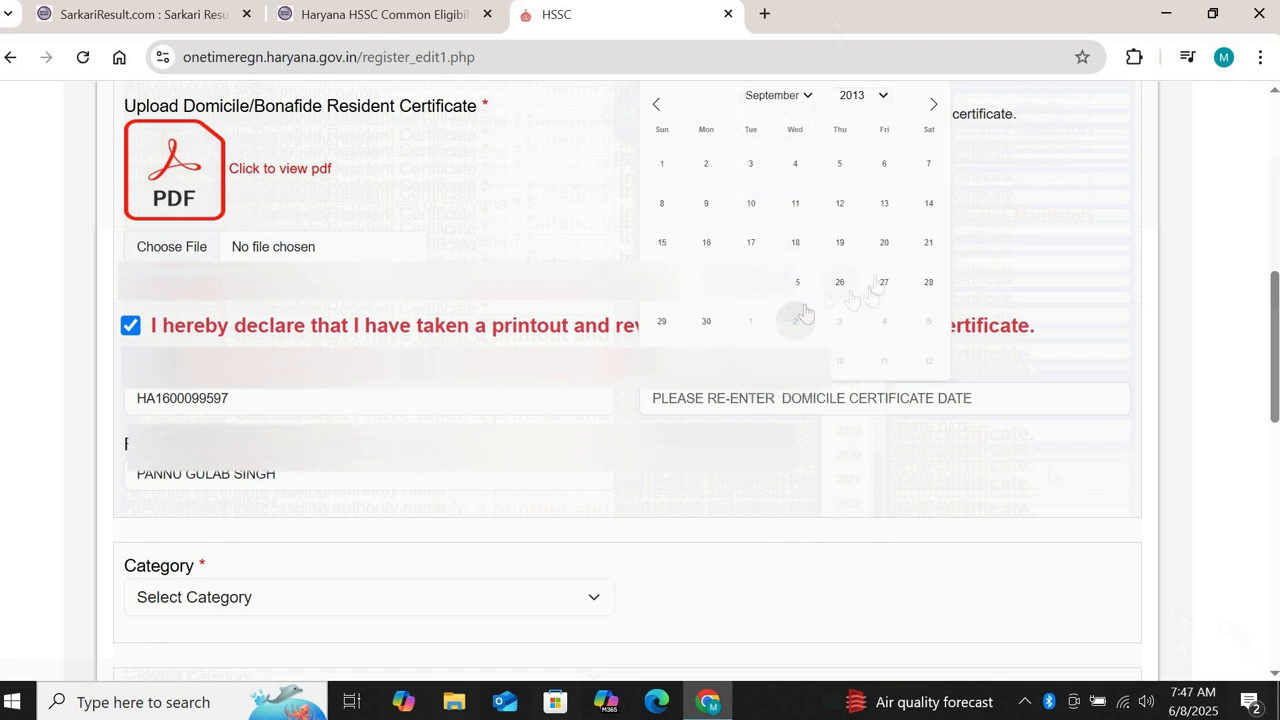
{"action": "left_click", "coordinate": [882, 244]}
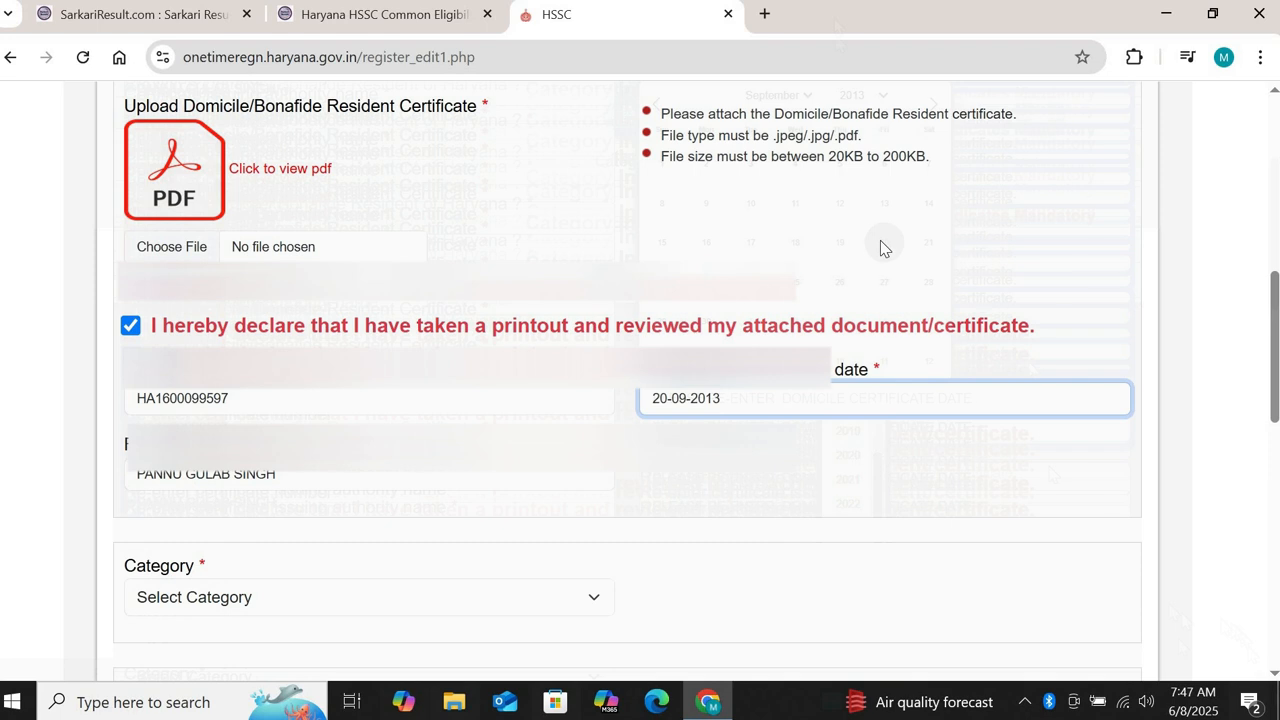
{"action": "left_click", "coordinate": [519, 596]}
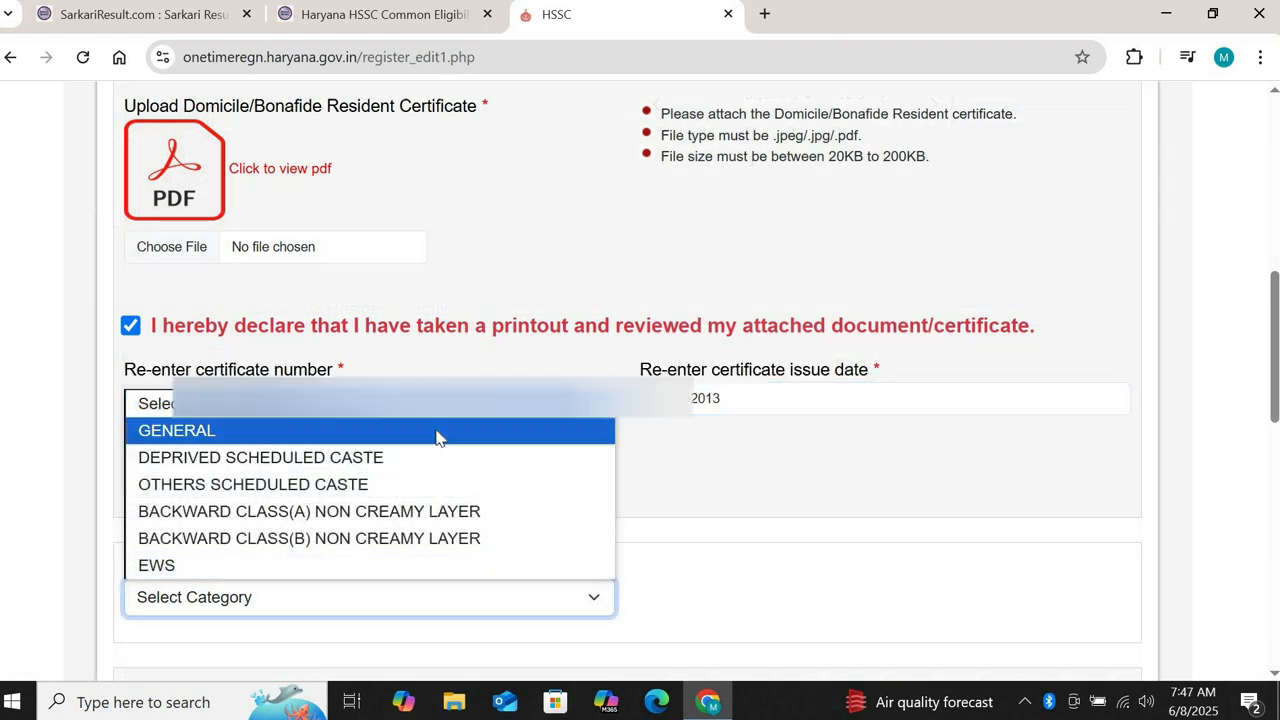
Step: Pick GENERAL as the category and mark No for Ex-Serviceman, freedom-fighter dependent and PWD
{"action": "left_click", "coordinate": [437, 432]}
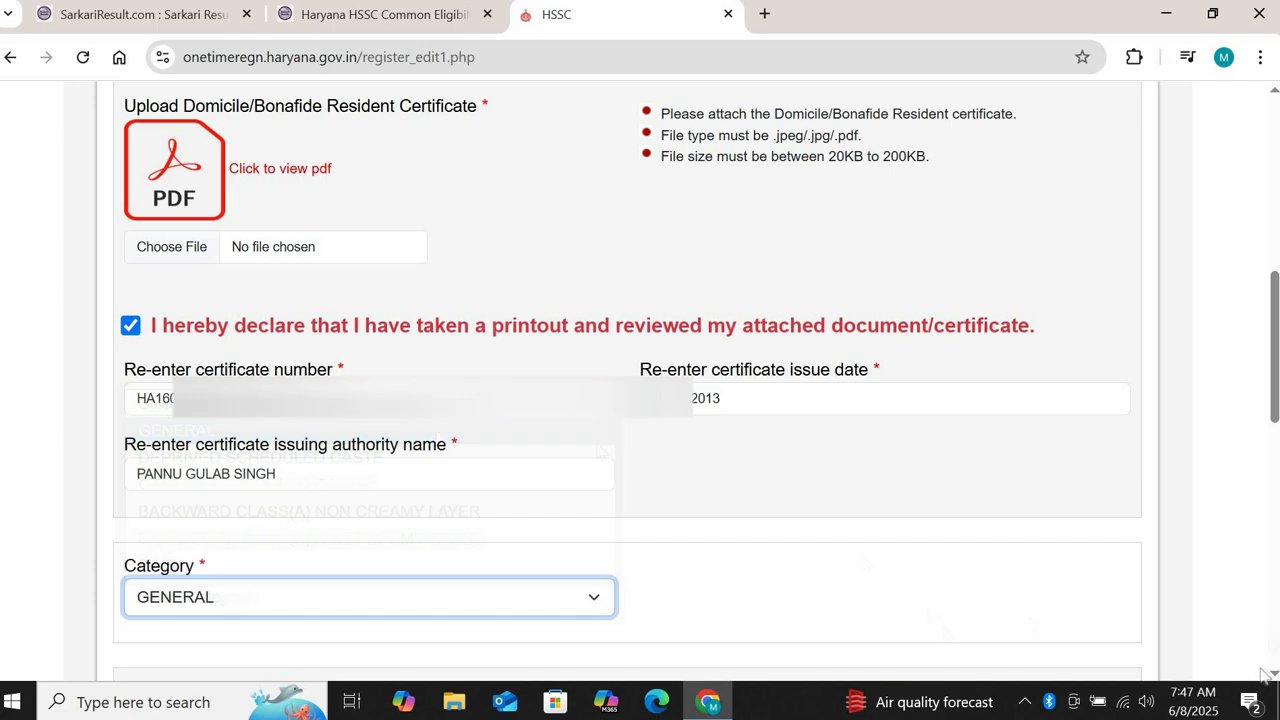
{"action": "left_click", "coordinate": [1274, 676]}
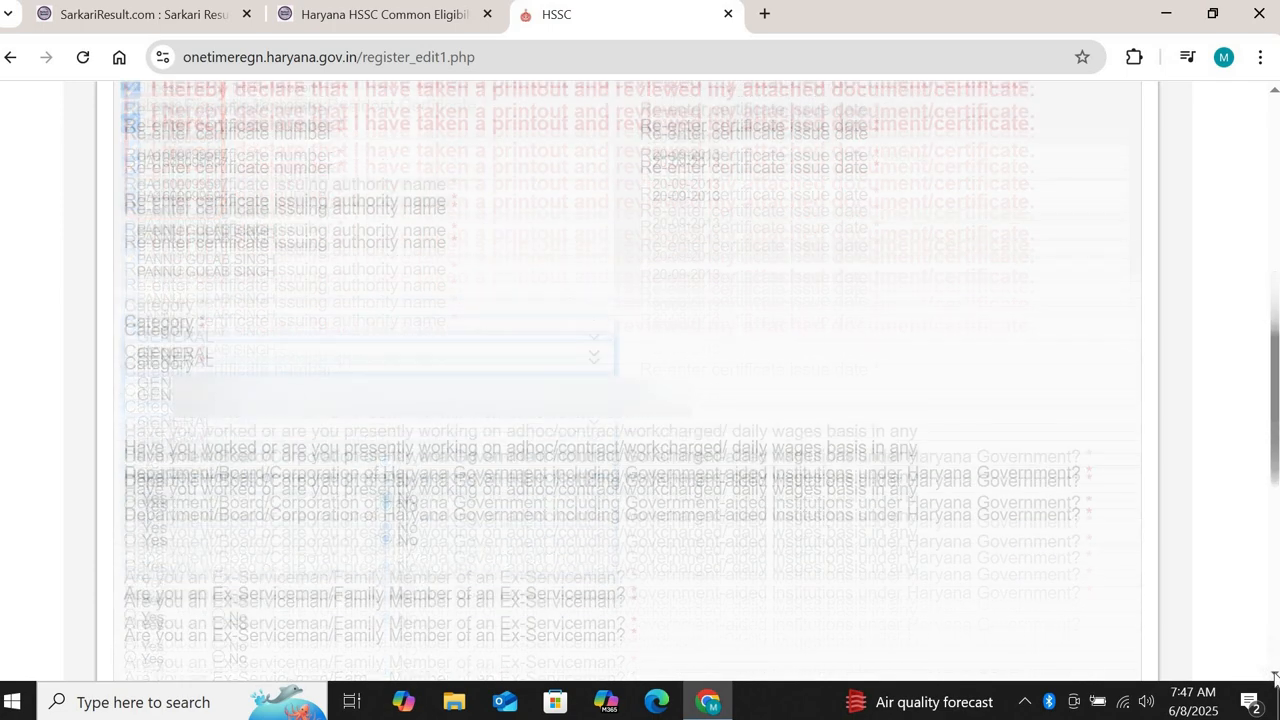
{"action": "scroll", "coordinate": [470, 325], "scroll_direction": "down", "scroll_amount": 2}
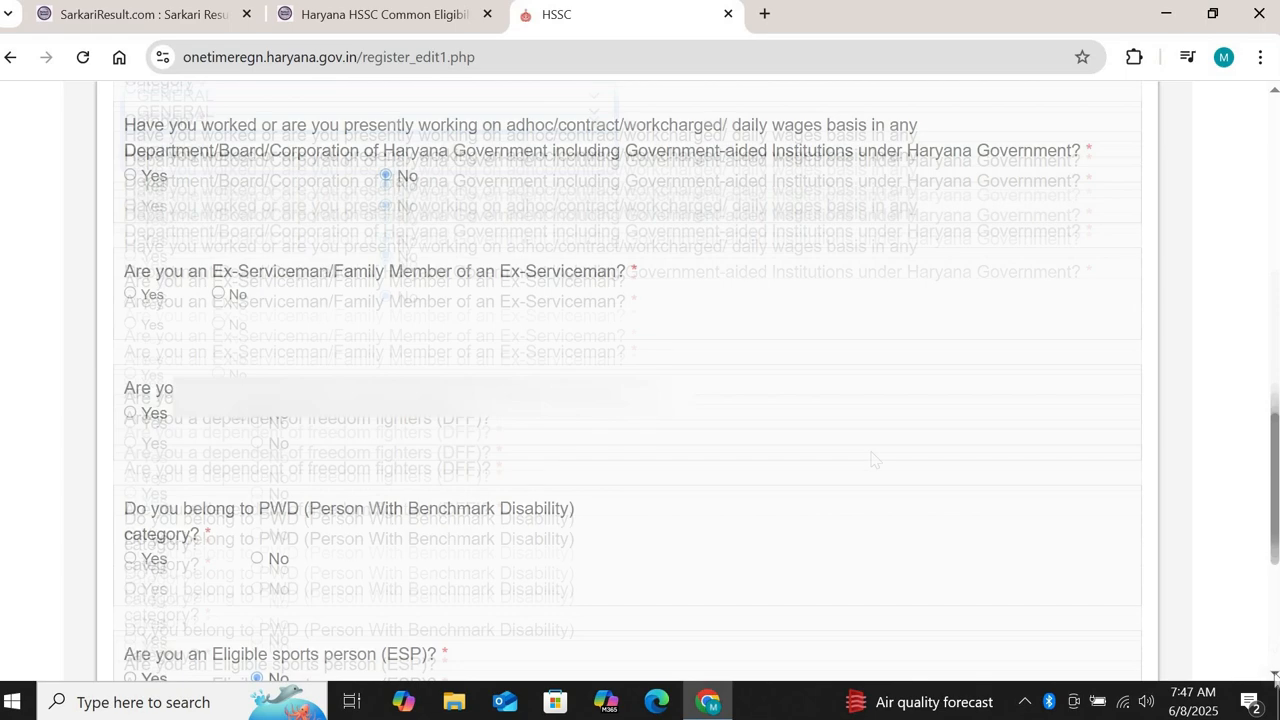
{"action": "left_click", "coordinate": [218, 294]}
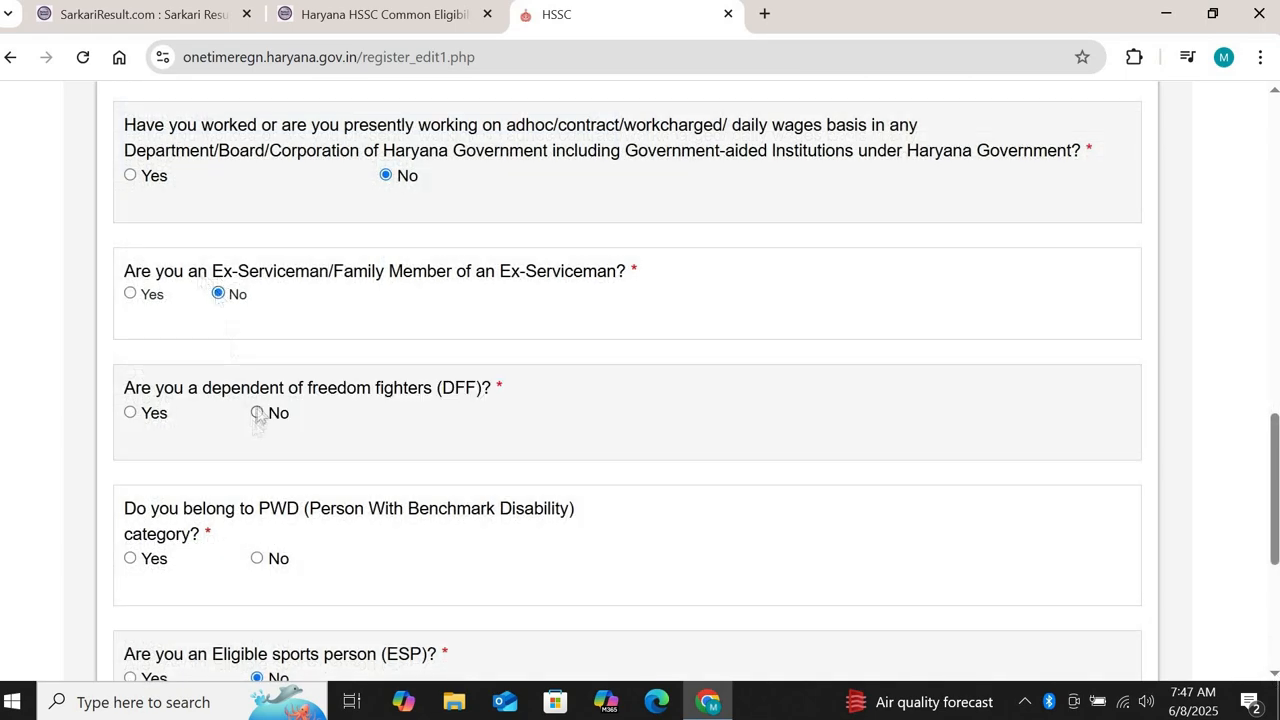
{"action": "left_click", "coordinate": [257, 412]}
{"action": "left_click", "coordinate": [1274, 673]}
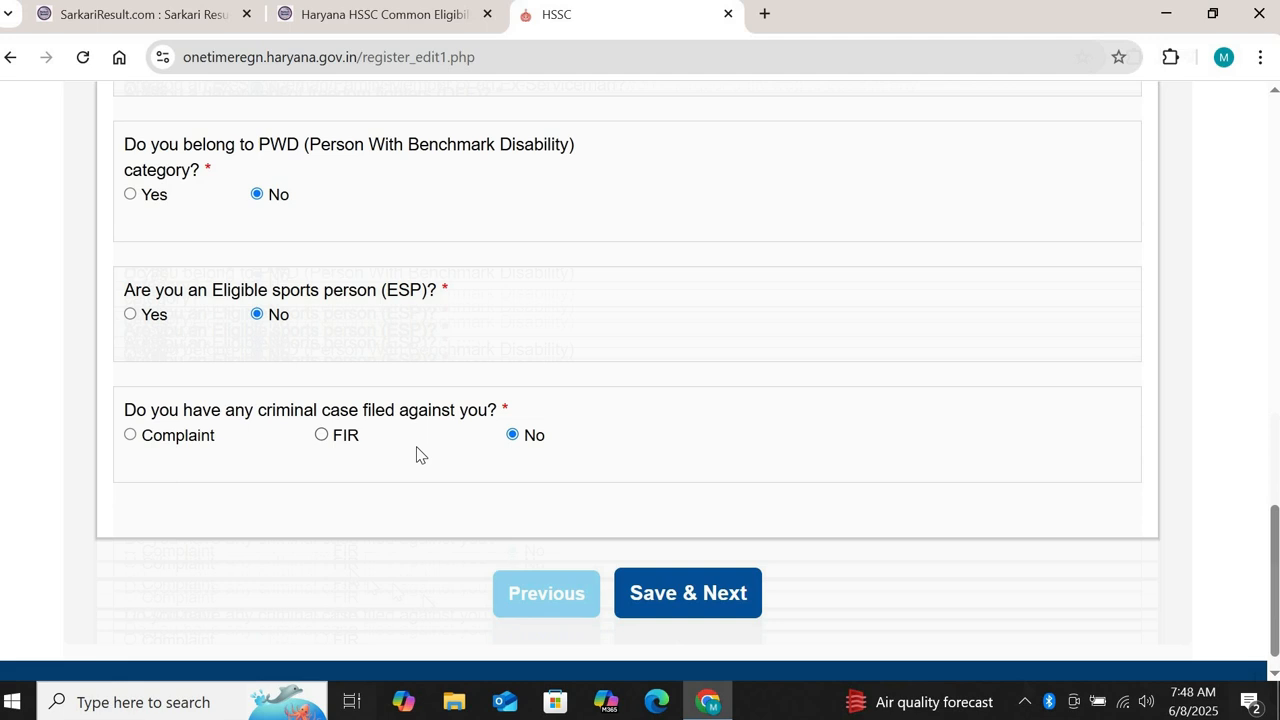
{"action": "left_click", "coordinate": [654, 594]}
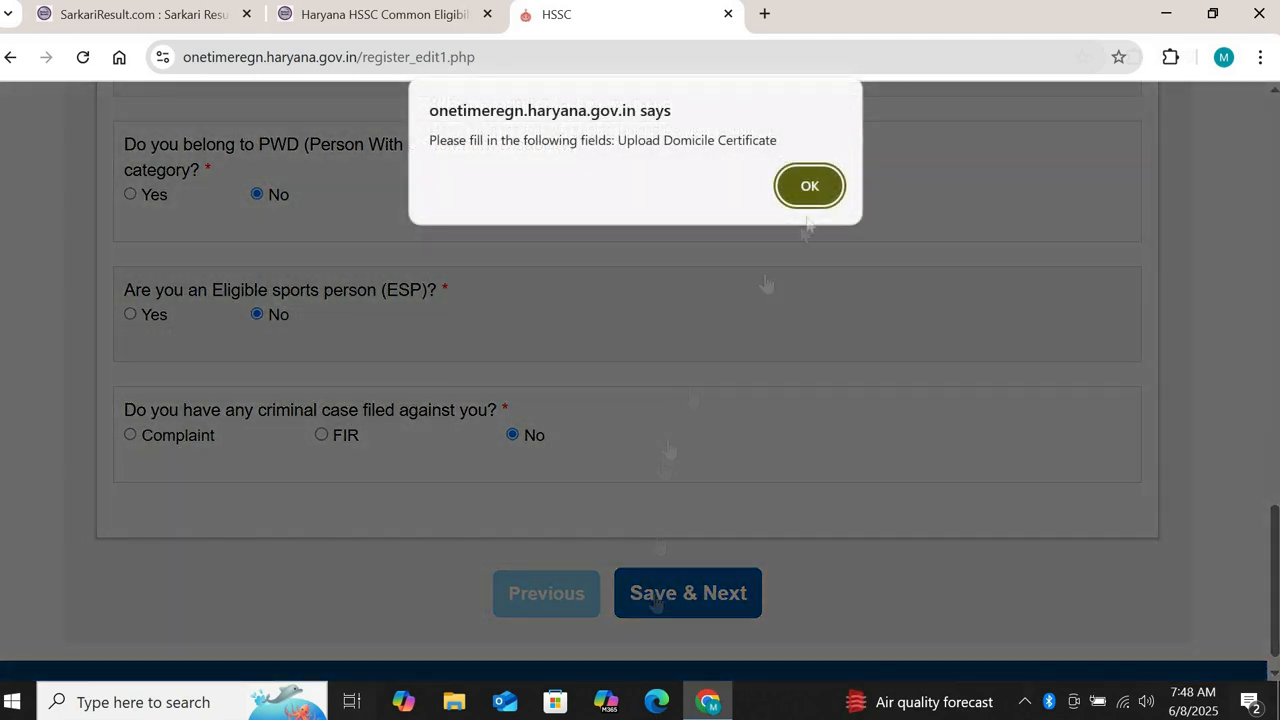
{"action": "left_click", "coordinate": [808, 202]}
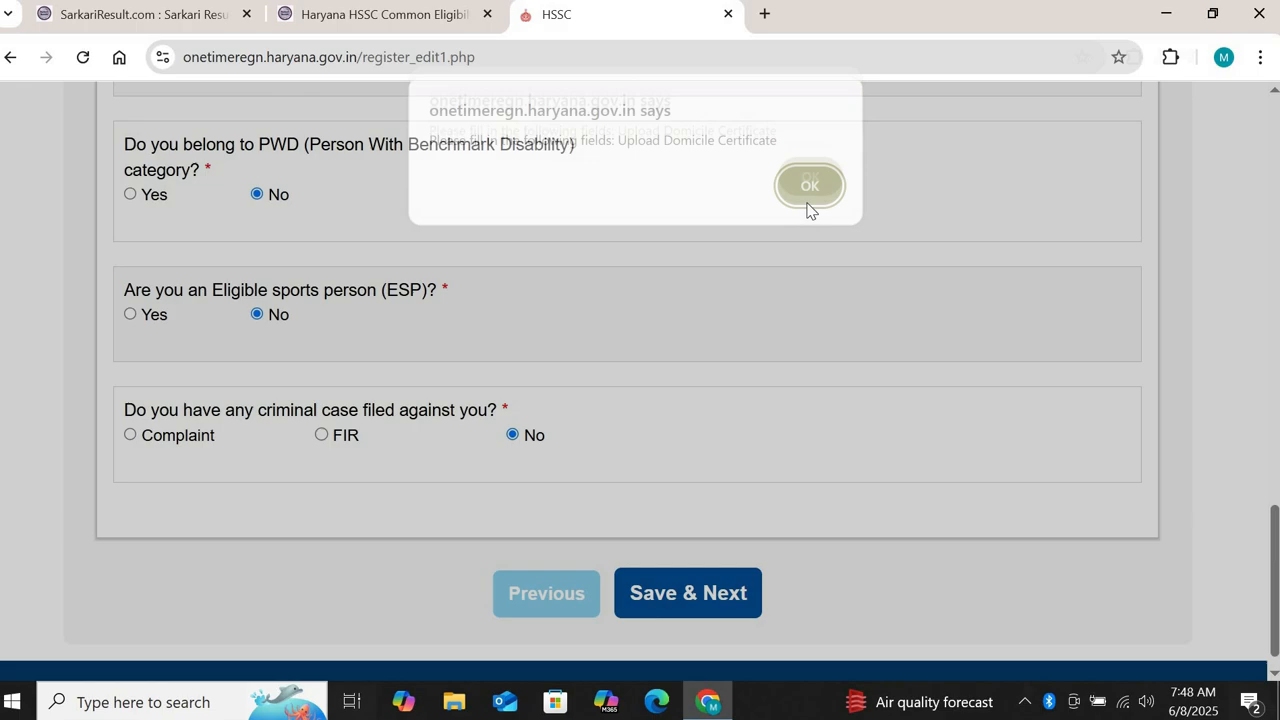
{"action": "scroll", "coordinate": [1274, 95], "scroll_direction": "up", "scroll_amount": 10}
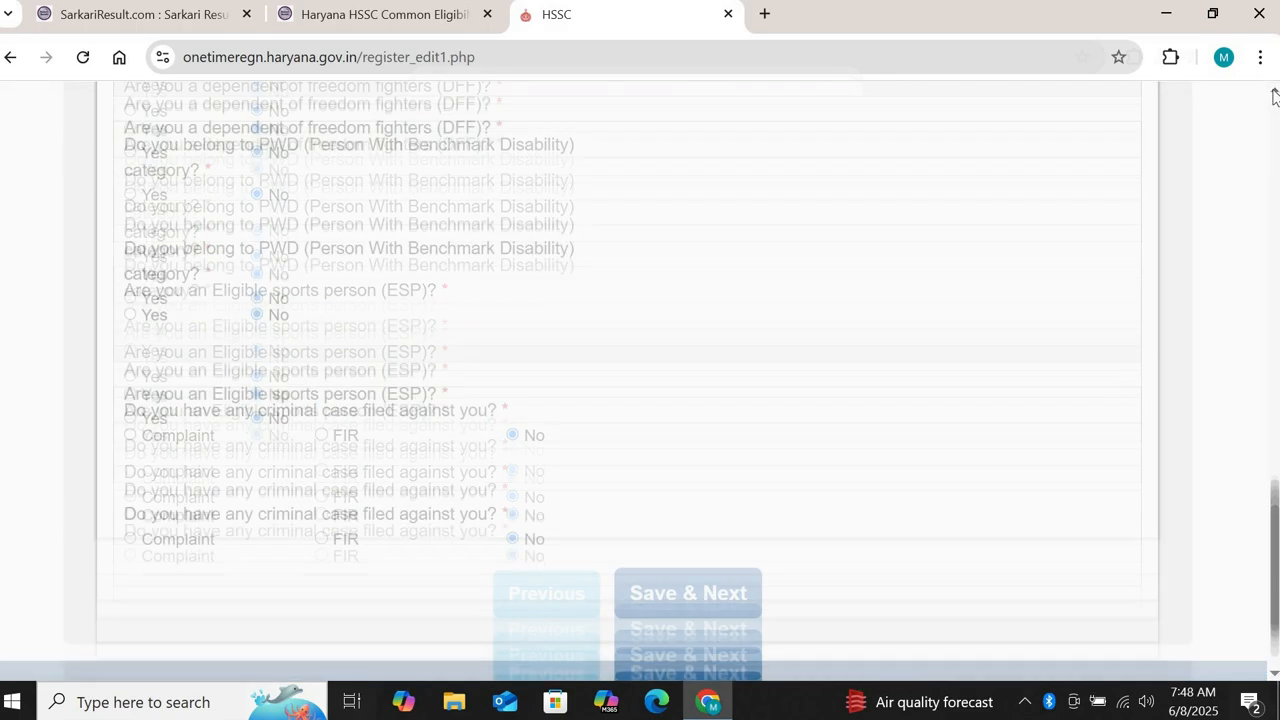
{"action": "scroll", "coordinate": [1274, 676], "scroll_direction": "down", "scroll_amount": 5}
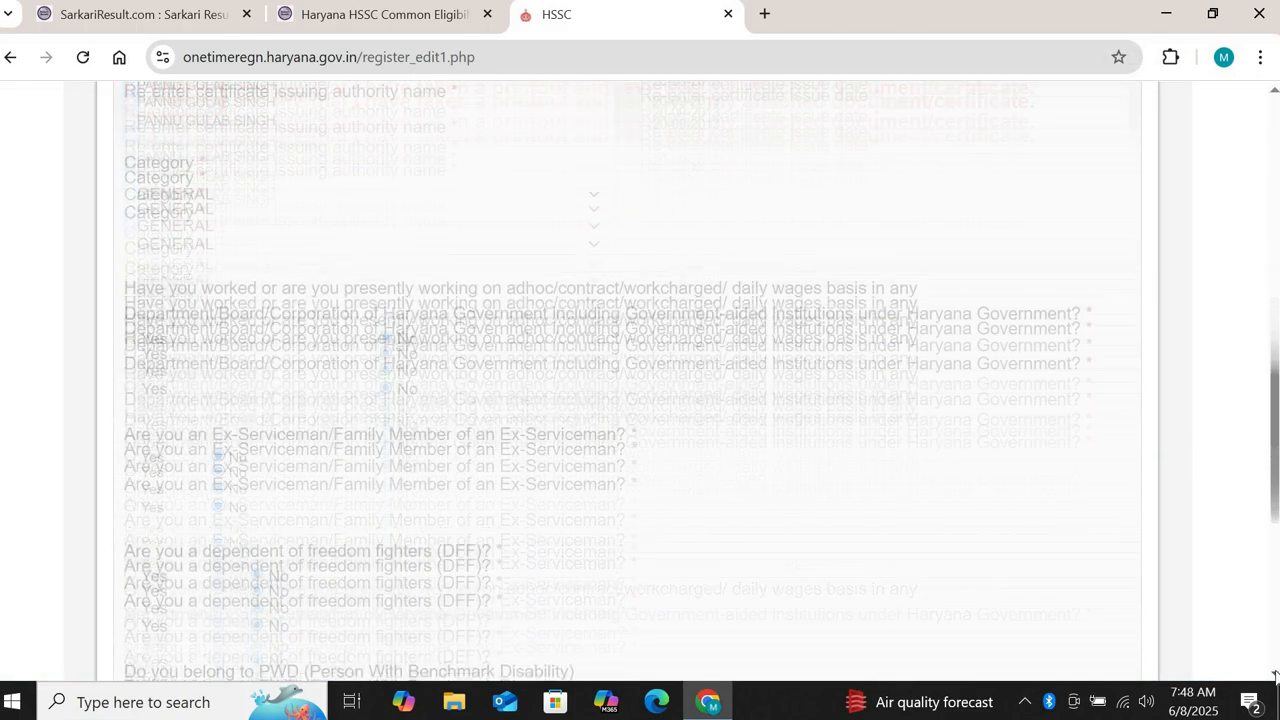
{"action": "scroll", "coordinate": [1274, 676], "scroll_direction": "down", "scroll_amount": 3}
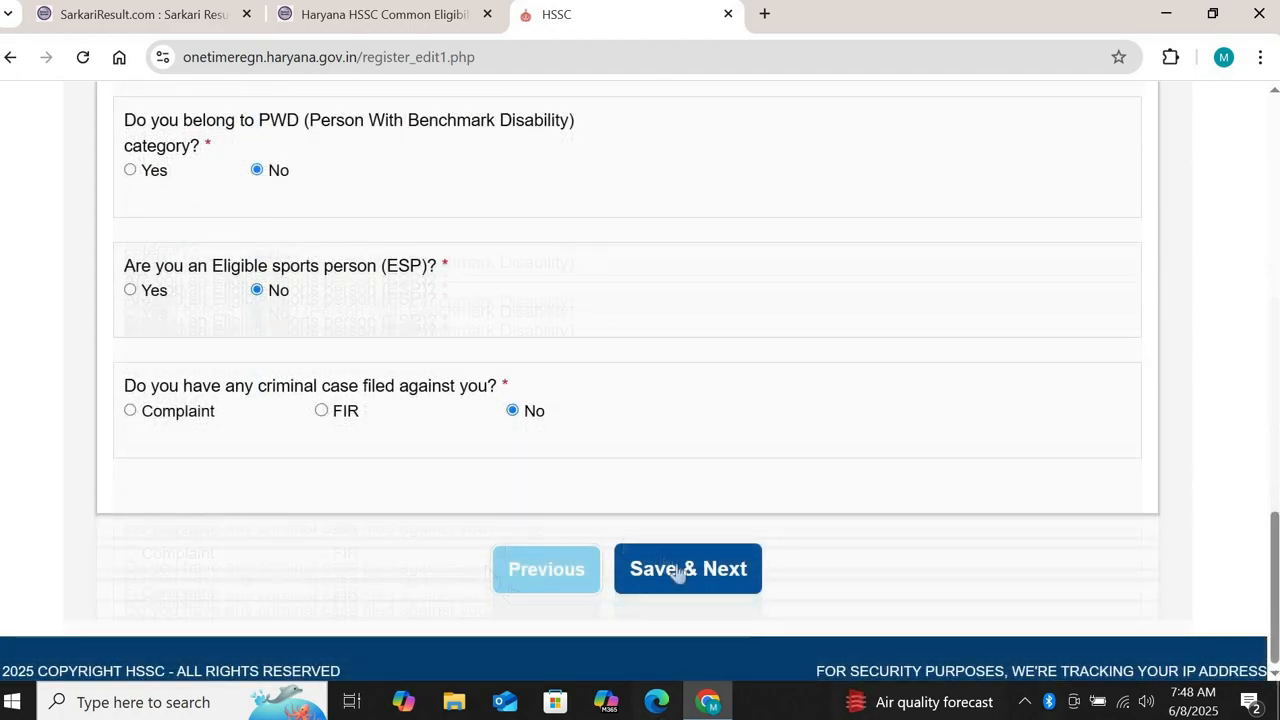
{"action": "left_click", "coordinate": [677, 571]}
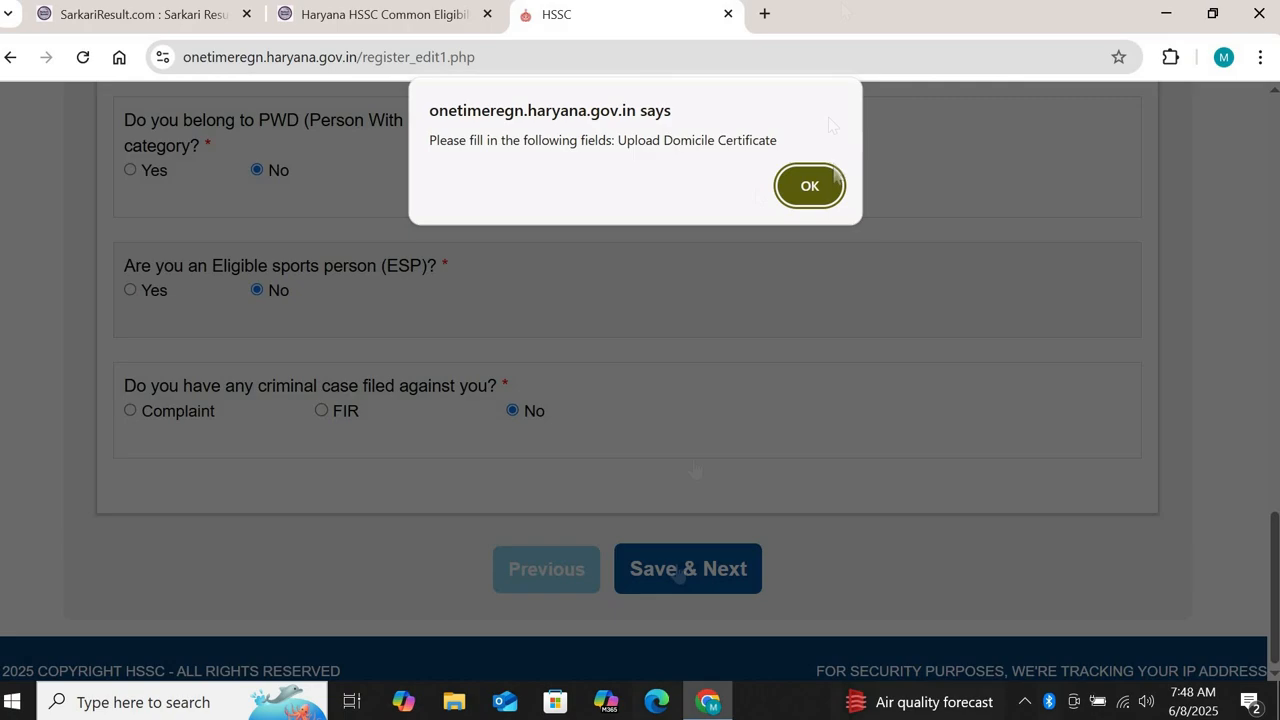
{"action": "left_click", "coordinate": [810, 186]}
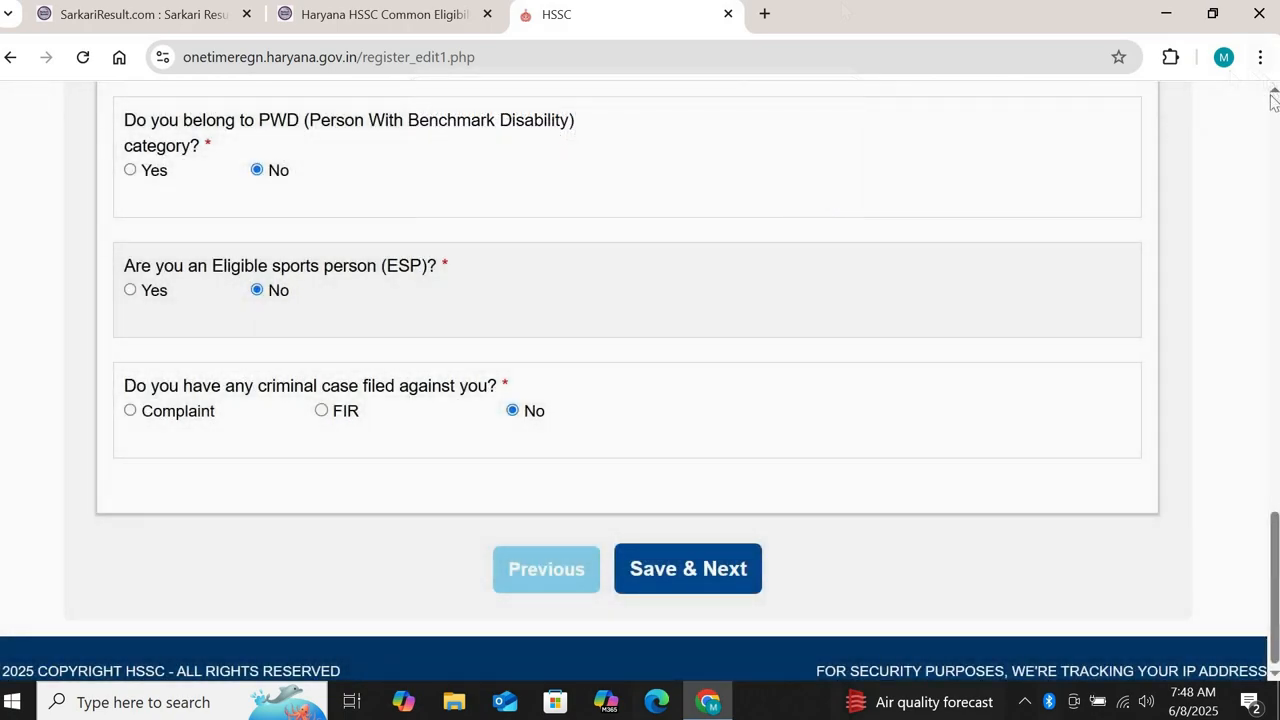
{"action": "left_click", "coordinate": [1272, 97]}
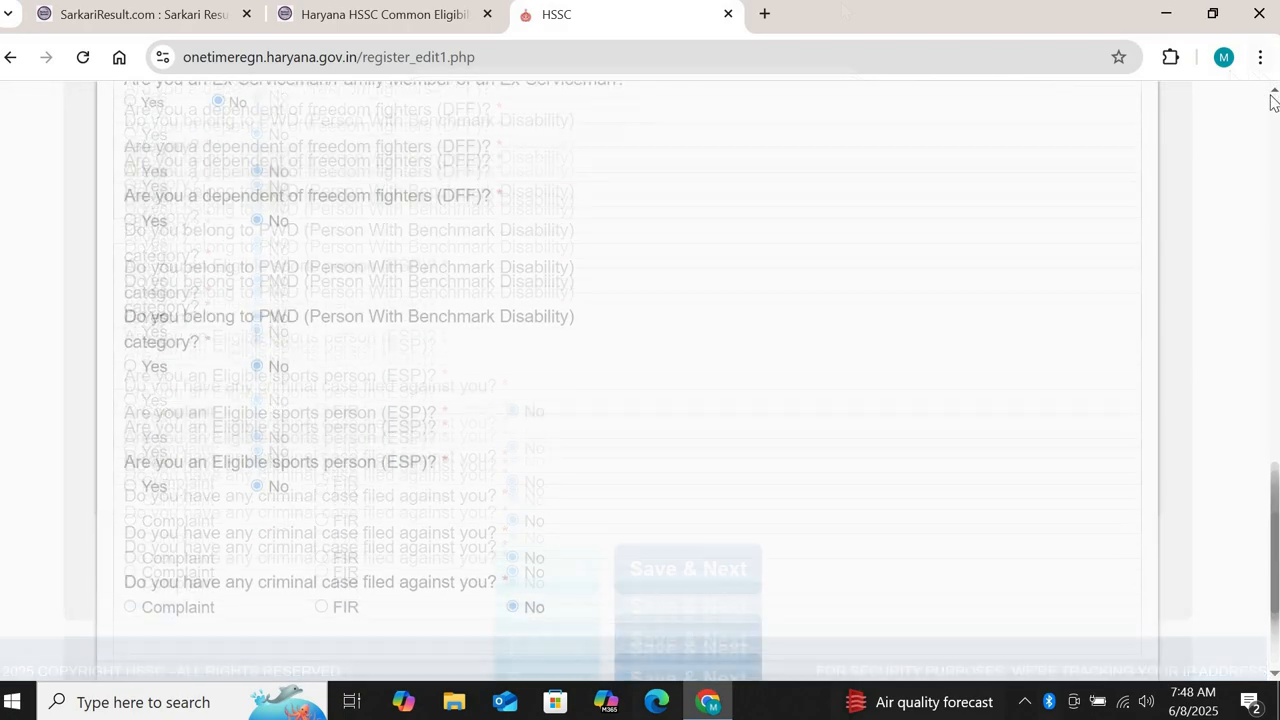
{"action": "left_click", "coordinate": [1272, 676]}
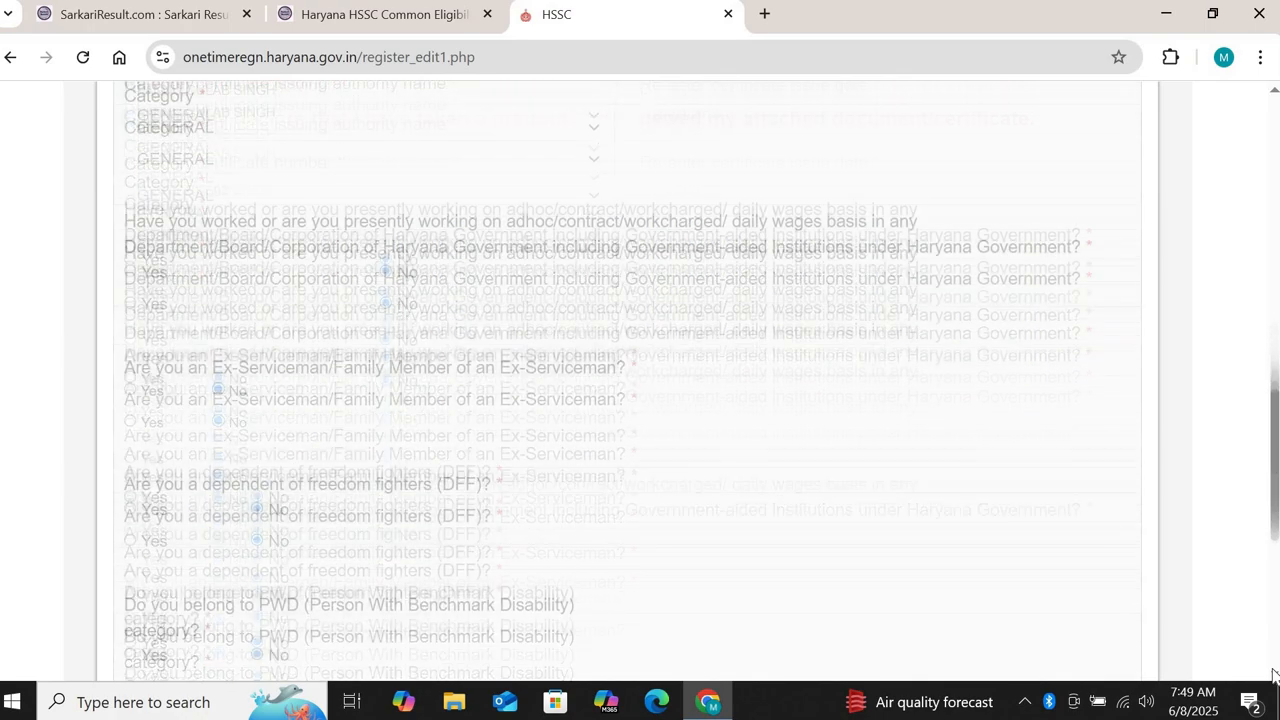
{"action": "scroll", "coordinate": [1274, 676], "scroll_direction": "down", "scroll_amount": 5}
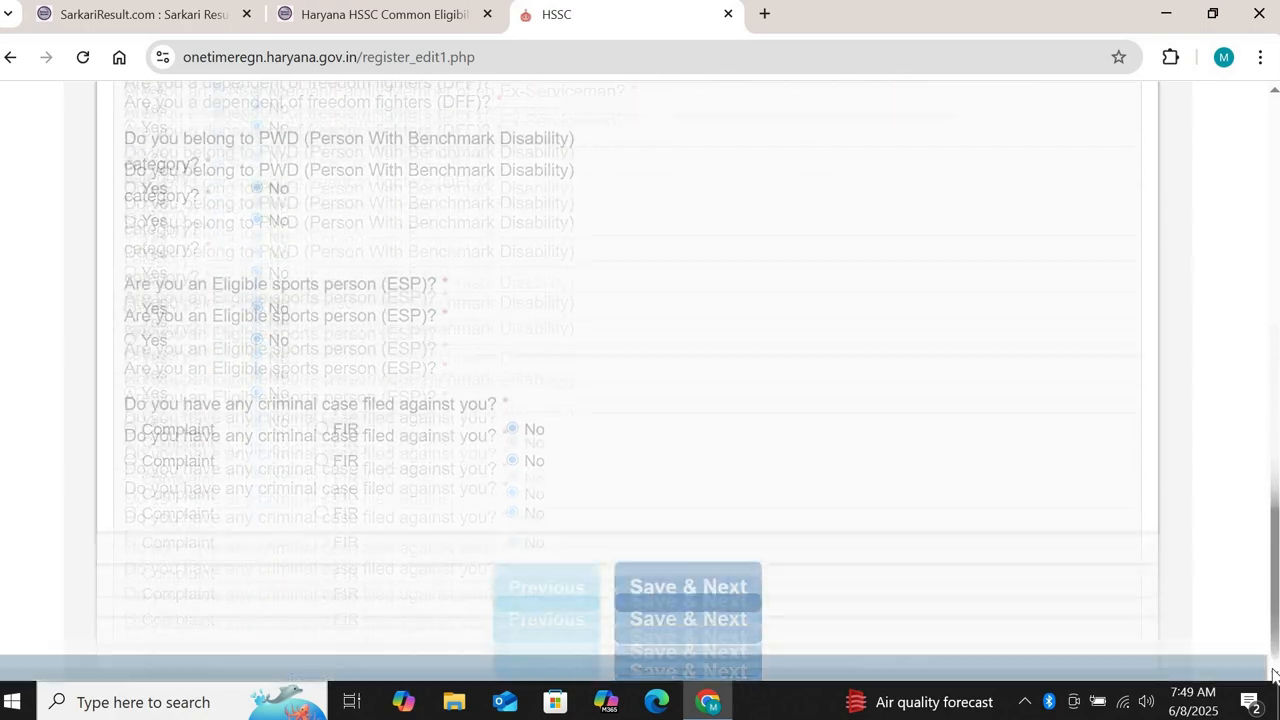
{"action": "left_click", "coordinate": [668, 572]}
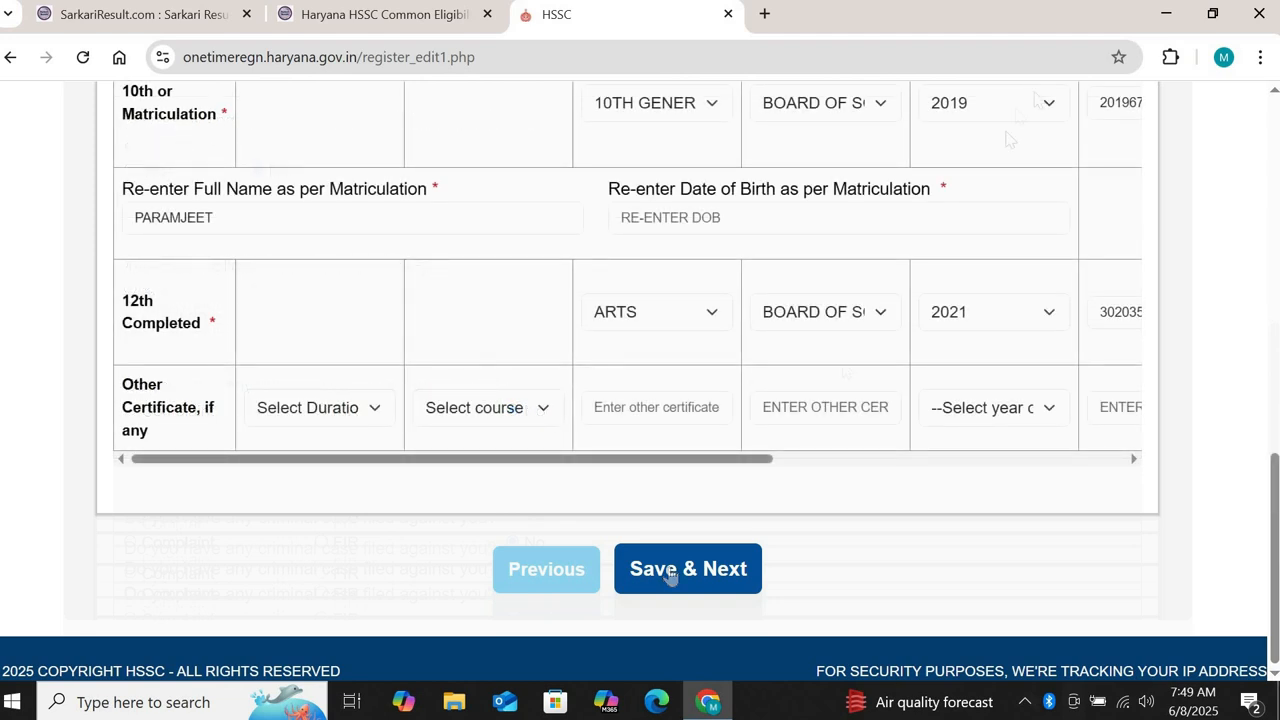
Step: Save the category answers and scroll down through the Educational Qualification table
{"action": "left_click", "coordinate": [1271, 91]}
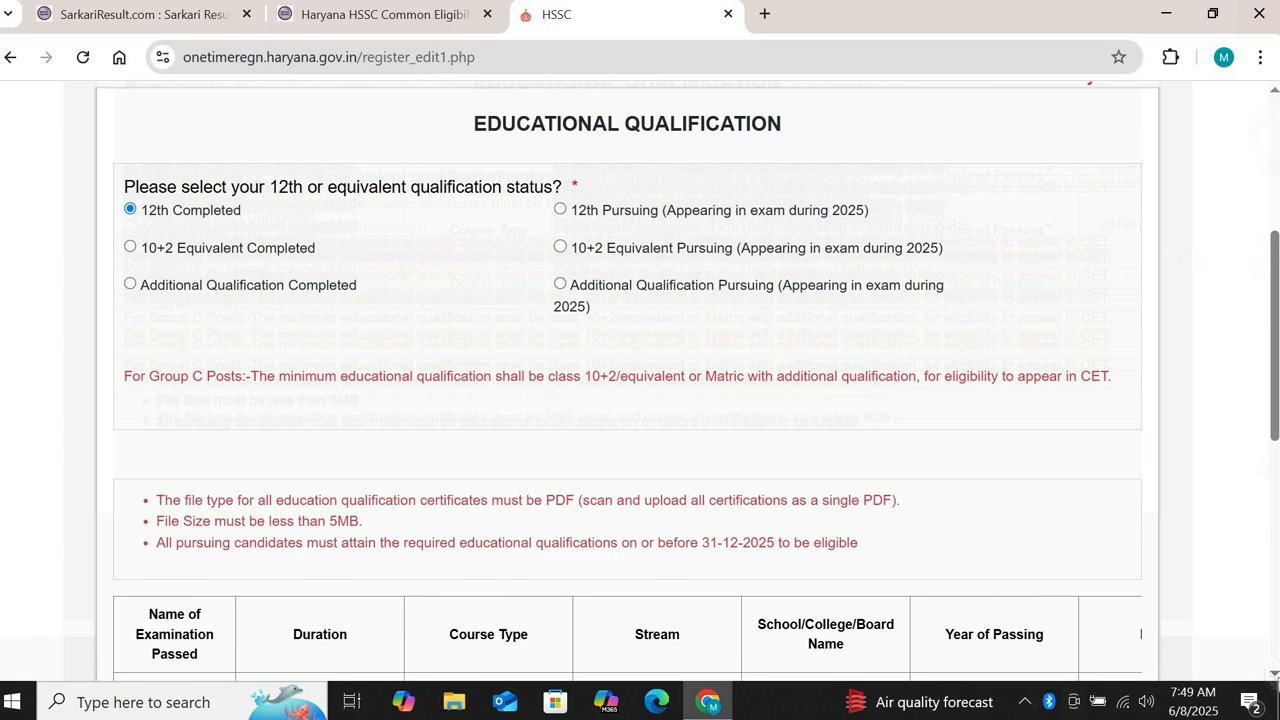
{"action": "scroll", "coordinate": [627, 380], "scroll_direction": "down", "scroll_amount": 1}
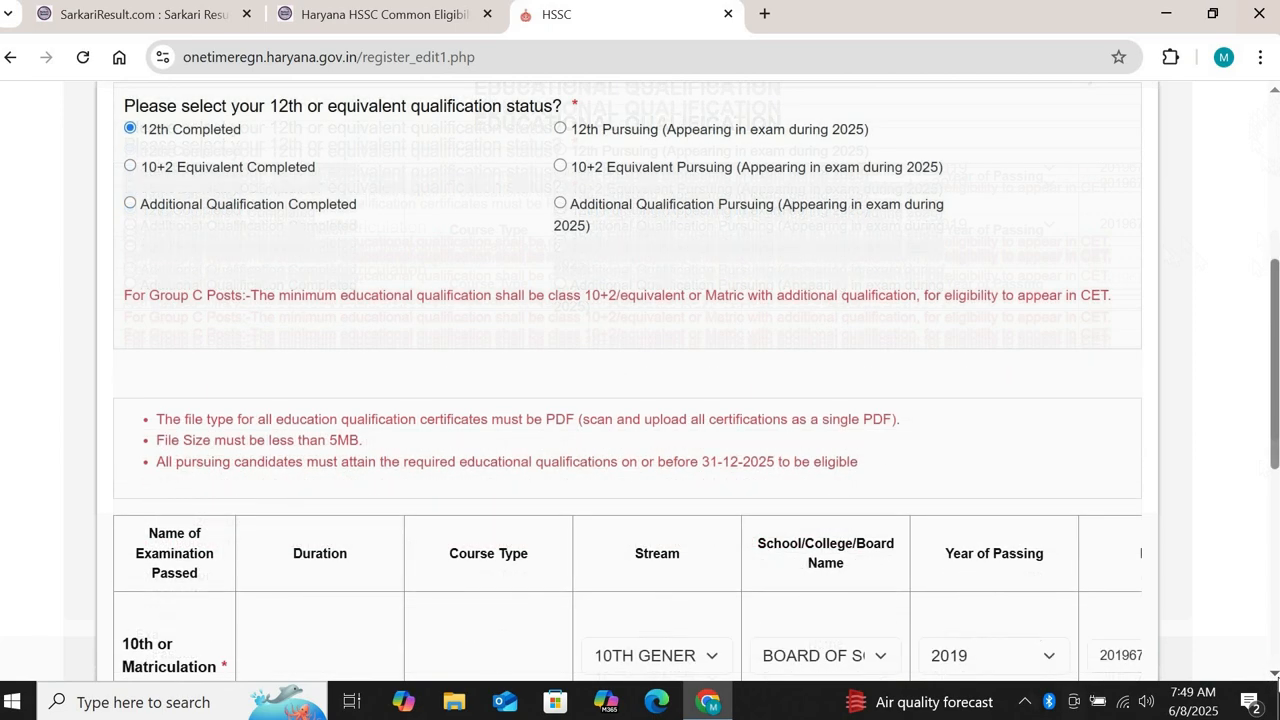
{"action": "scroll", "coordinate": [627, 380], "scroll_direction": "down", "scroll_amount": 1}
{"action": "scroll", "coordinate": [922, 412], "scroll_direction": "down", "scroll_amount": 3}
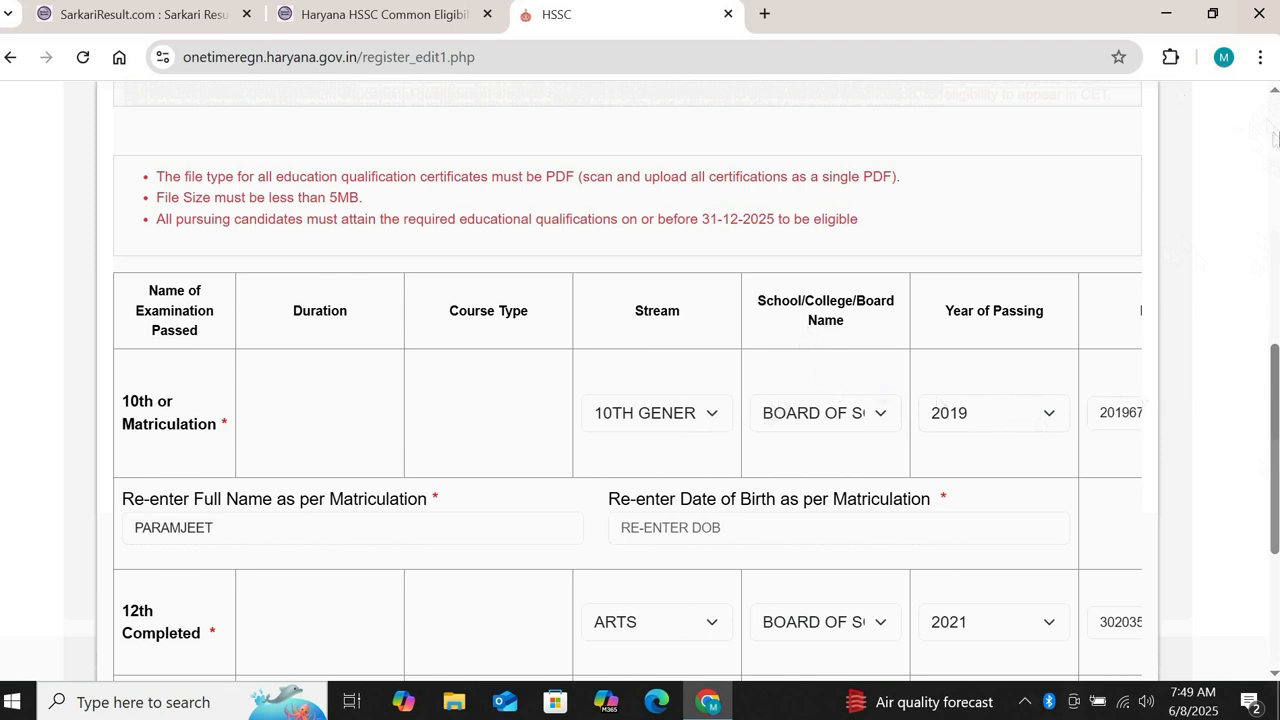
{"action": "scroll", "coordinate": [1272, 668], "scroll_direction": "down", "scroll_amount": 3}
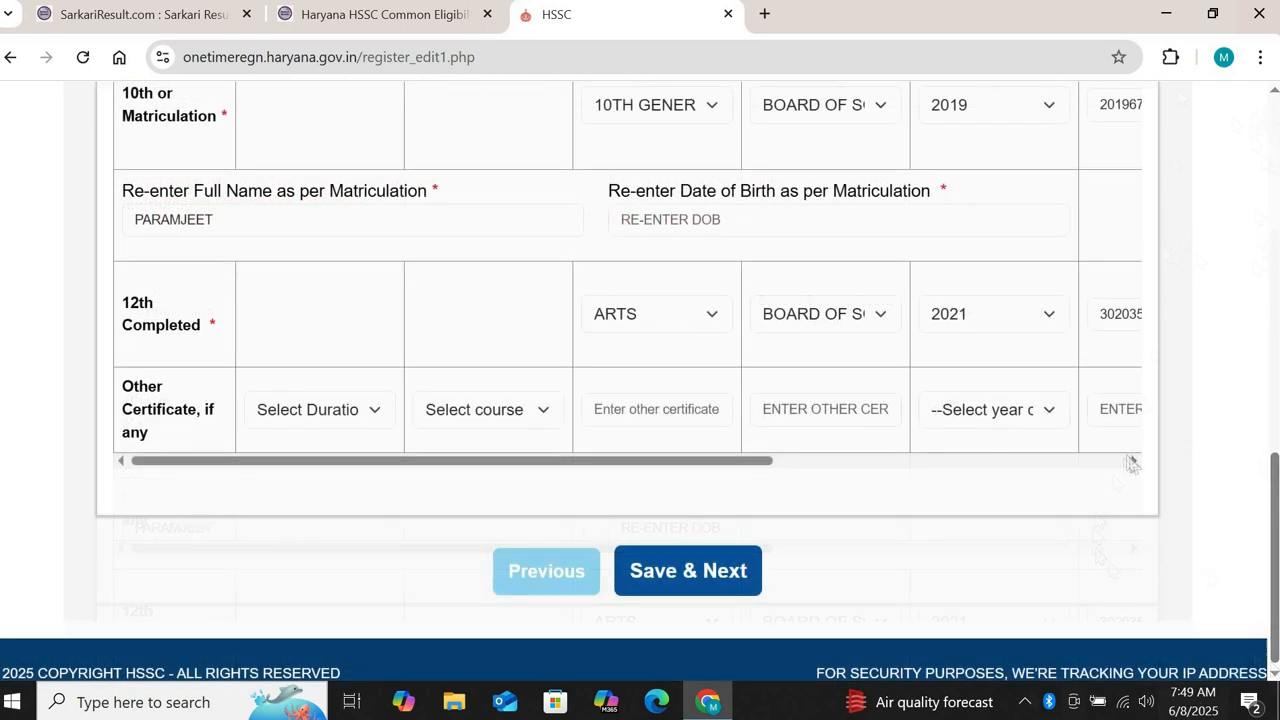
Step: Scroll the qualification table sideways to reveal the Certificate Upload column
{"action": "left_click", "coordinate": [1135, 463]}
{"action": "left_click", "coordinate": [1135, 463]}
{"action": "left_click", "coordinate": [1135, 463]}
{"action": "left_click", "coordinate": [1135, 463]}
{"action": "left_click", "coordinate": [1135, 463]}
{"action": "left_click", "coordinate": [1135, 463]}
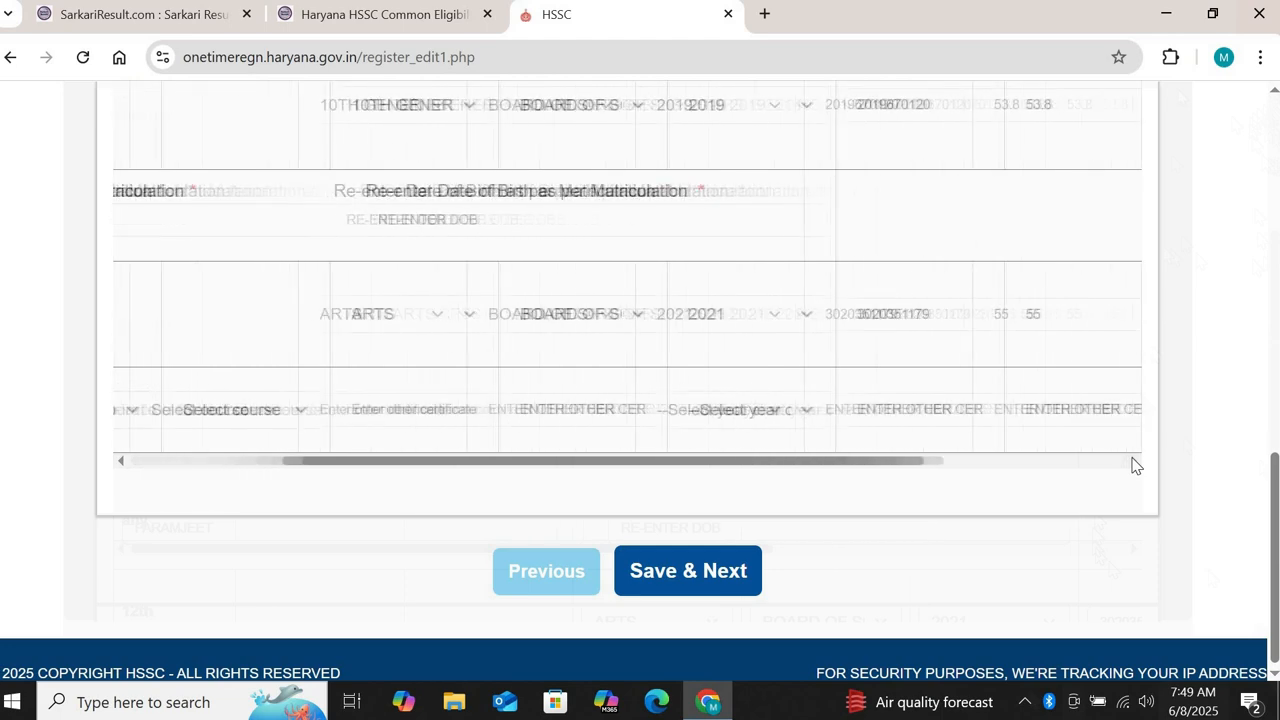
{"action": "left_click", "coordinate": [1135, 463]}
{"action": "left_click", "coordinate": [1135, 463]}
{"action": "left_click", "coordinate": [1135, 463]}
{"action": "left_click", "coordinate": [1135, 463]}
{"action": "left_click", "coordinate": [1135, 463]}
{"action": "left_click", "coordinate": [1135, 463]}
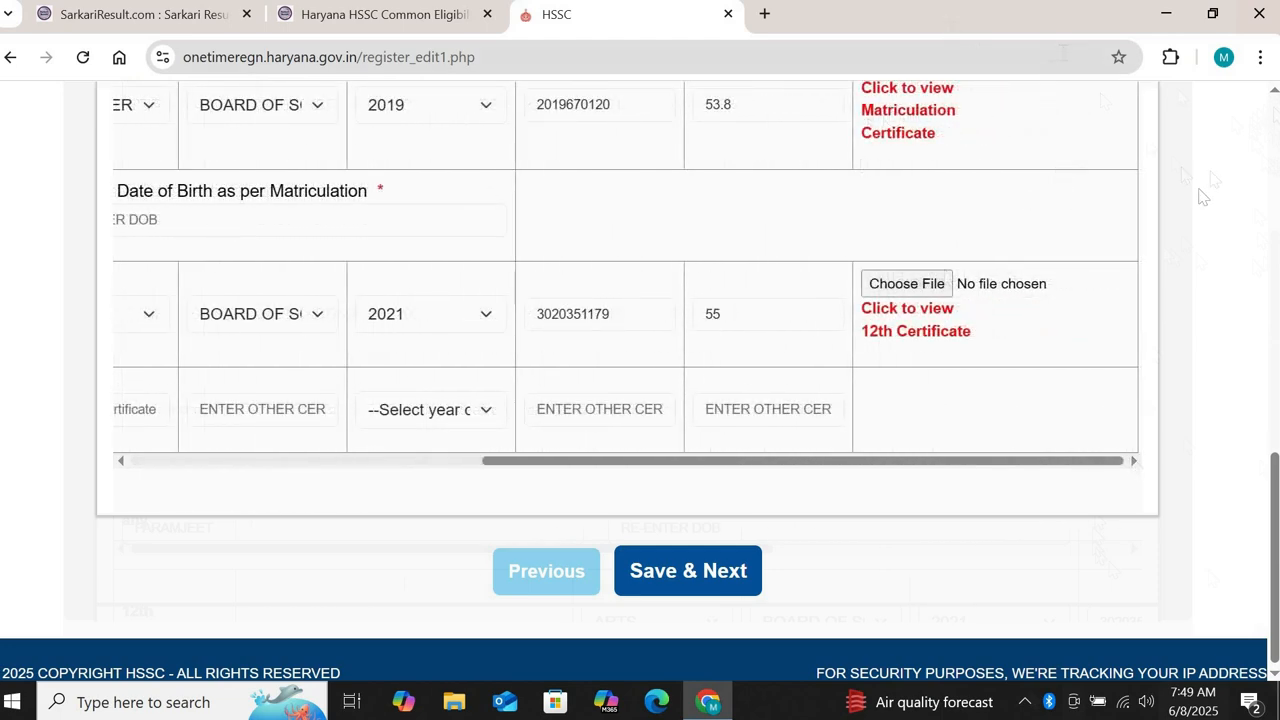
{"action": "left_click", "coordinate": [1273, 97]}
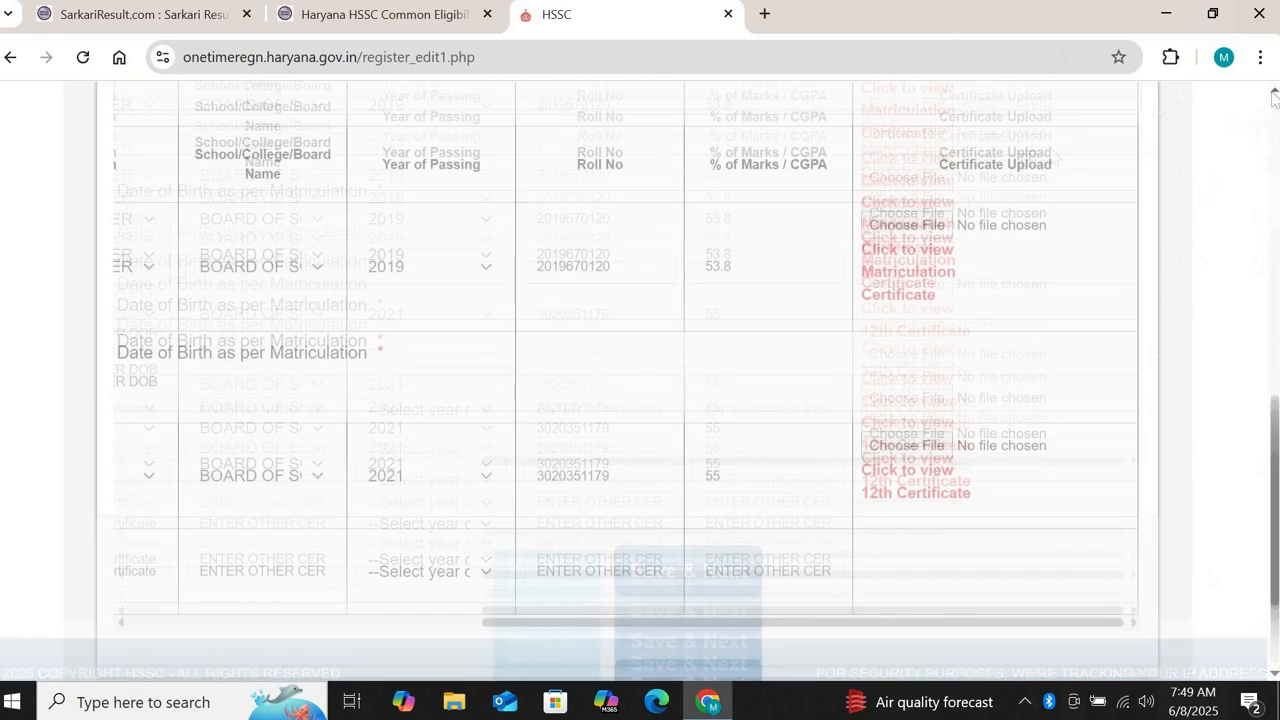
Step: Upload '10 th mark parm' and '12th mark parm' as the 10th and 12th certificates
{"action": "left_click", "coordinate": [900, 226]}
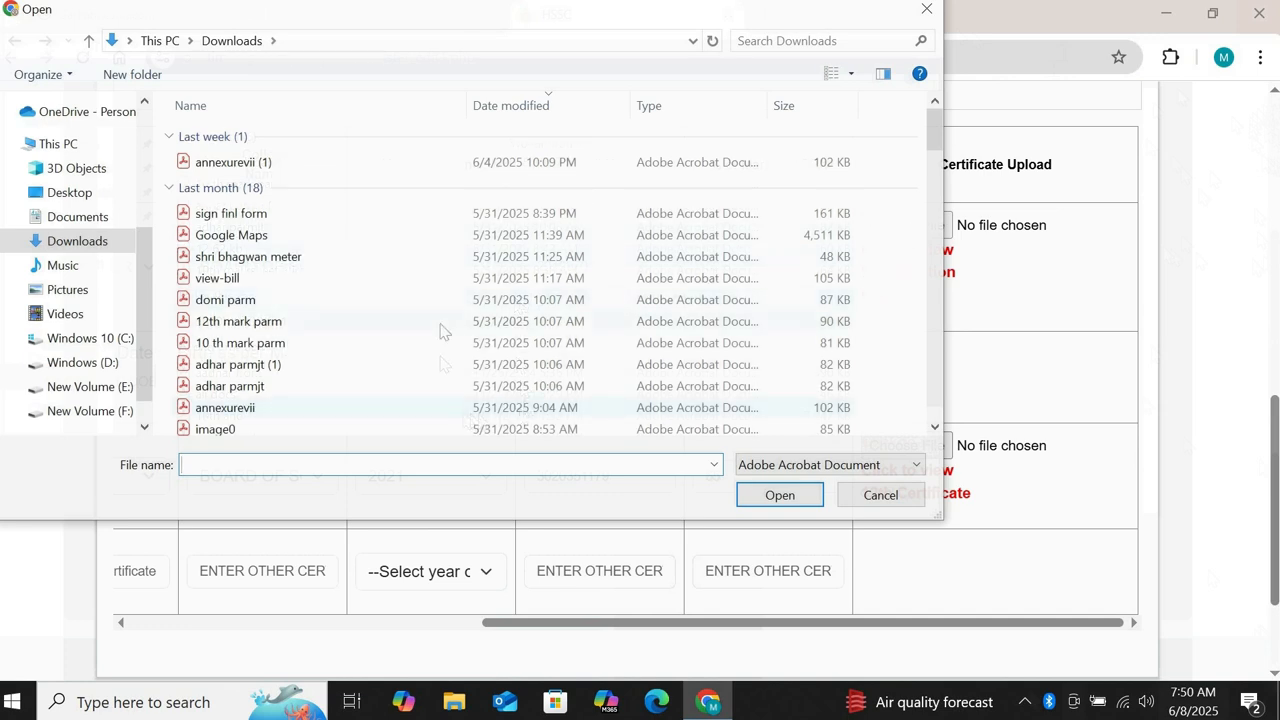
{"action": "left_click", "coordinate": [443, 343]}
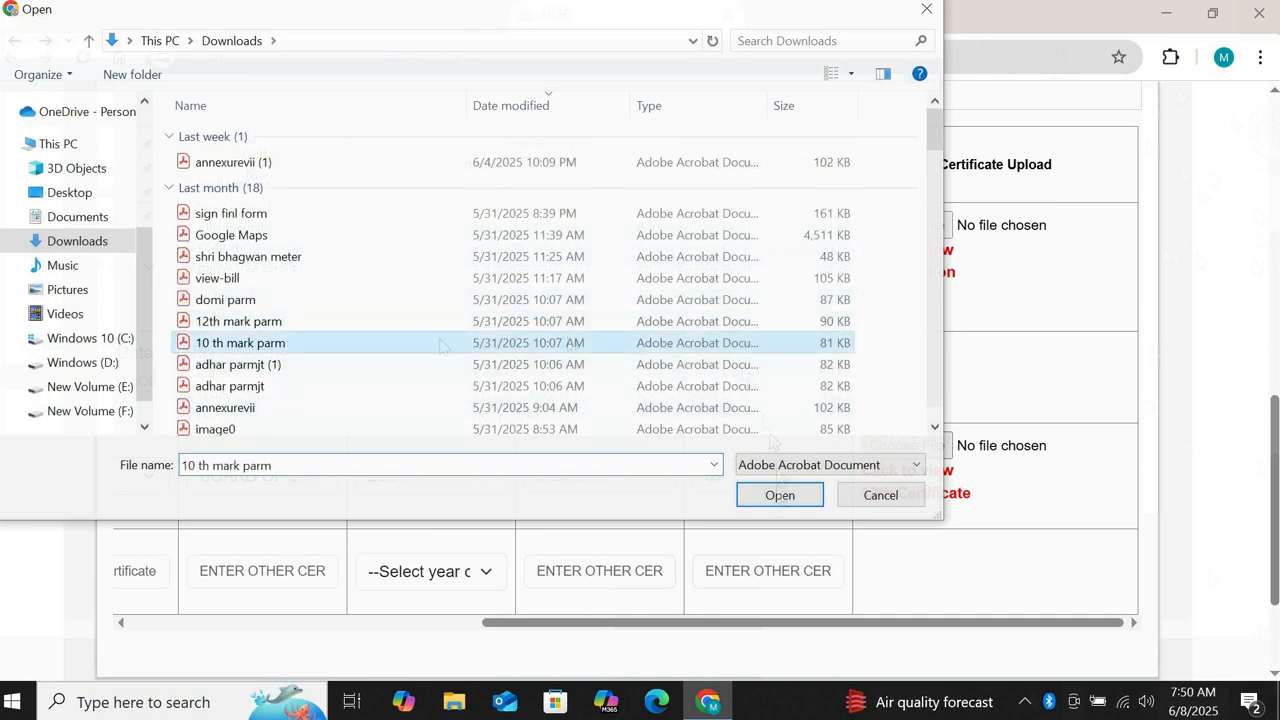
{"action": "left_click", "coordinate": [779, 495]}
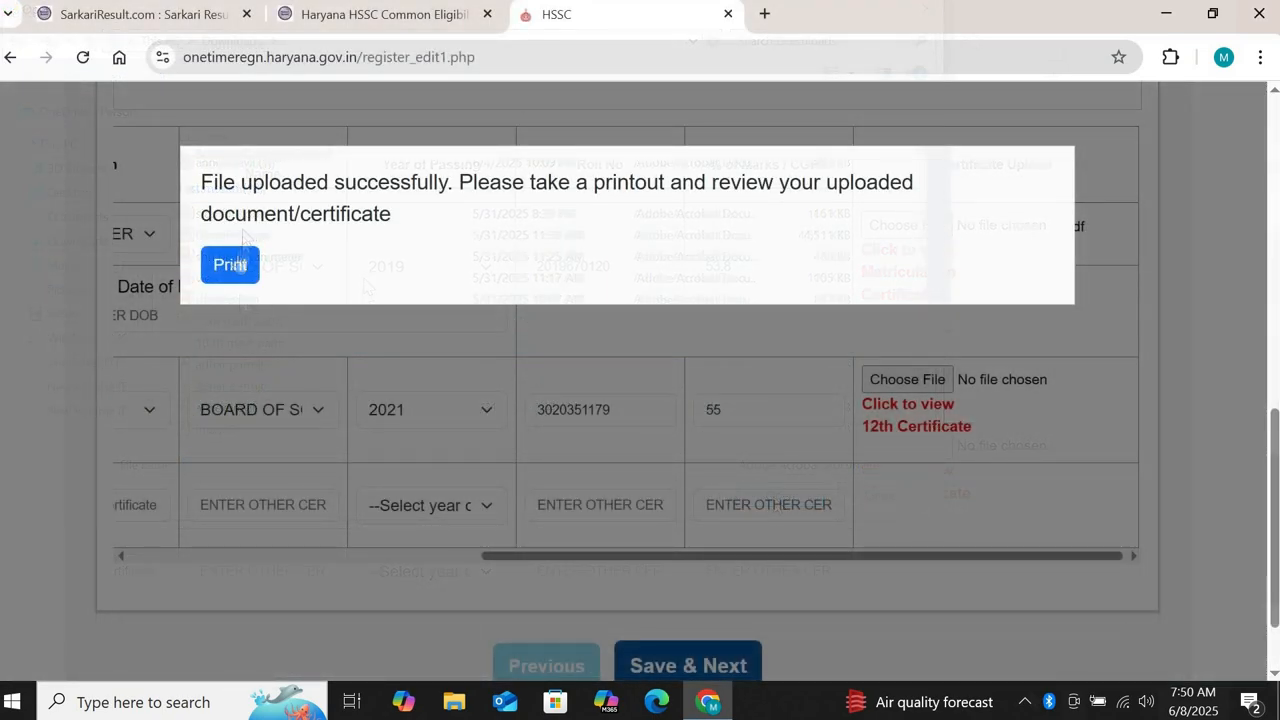
{"action": "left_click", "coordinate": [232, 265]}
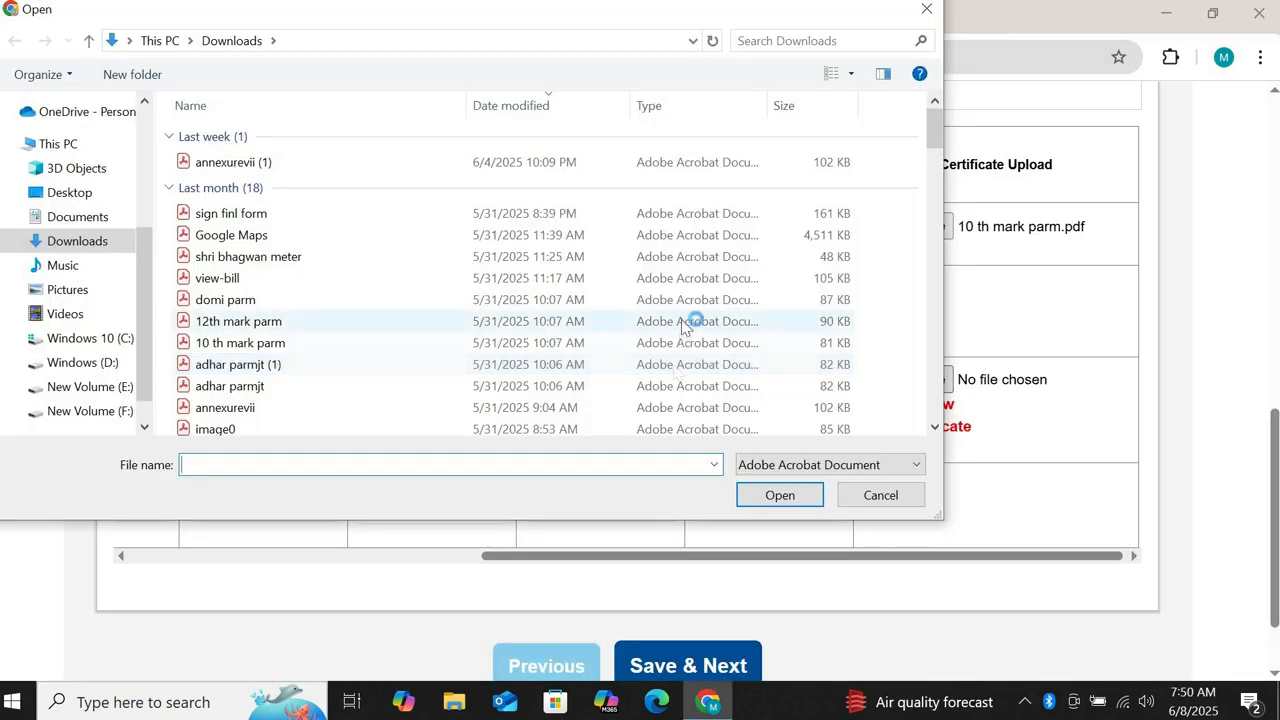
{"action": "left_click", "coordinate": [686, 322]}
{"action": "left_click", "coordinate": [781, 502]}
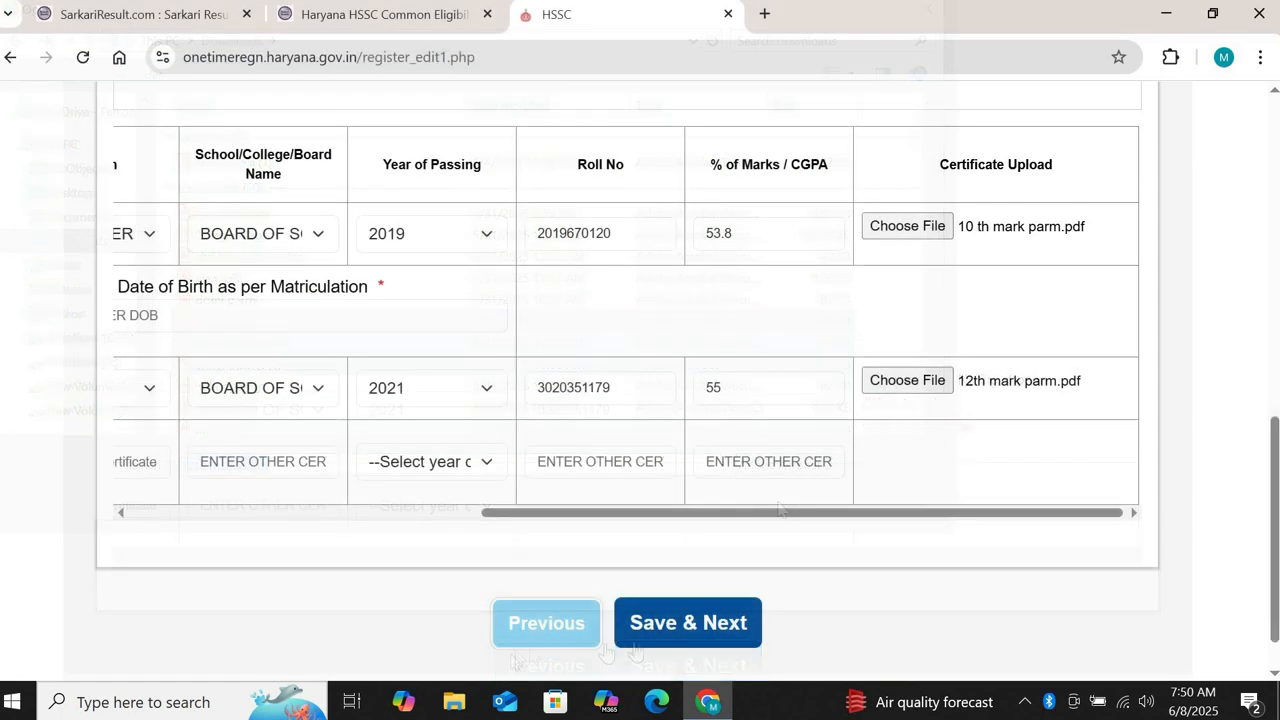
Step: Save the education details, dismiss the missing-name warning, and start re-entering the full name
{"action": "left_click", "coordinate": [650, 628]}
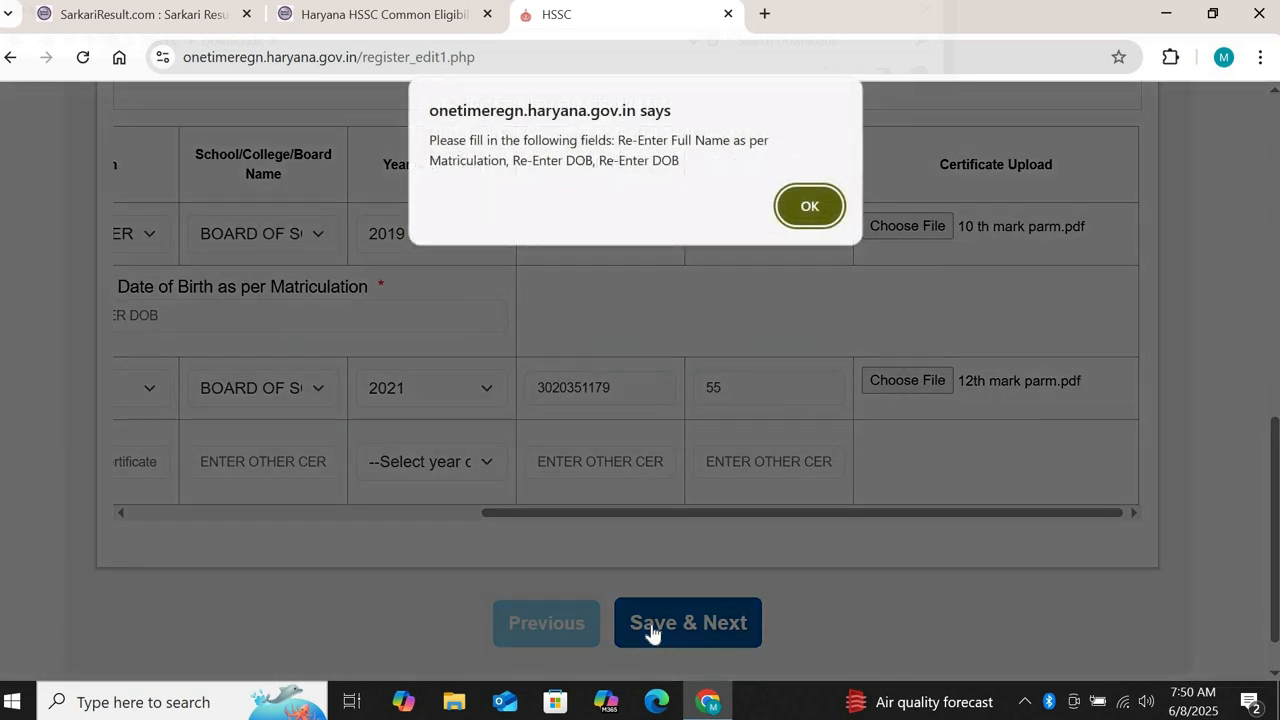
{"action": "left_click", "coordinate": [805, 220]}
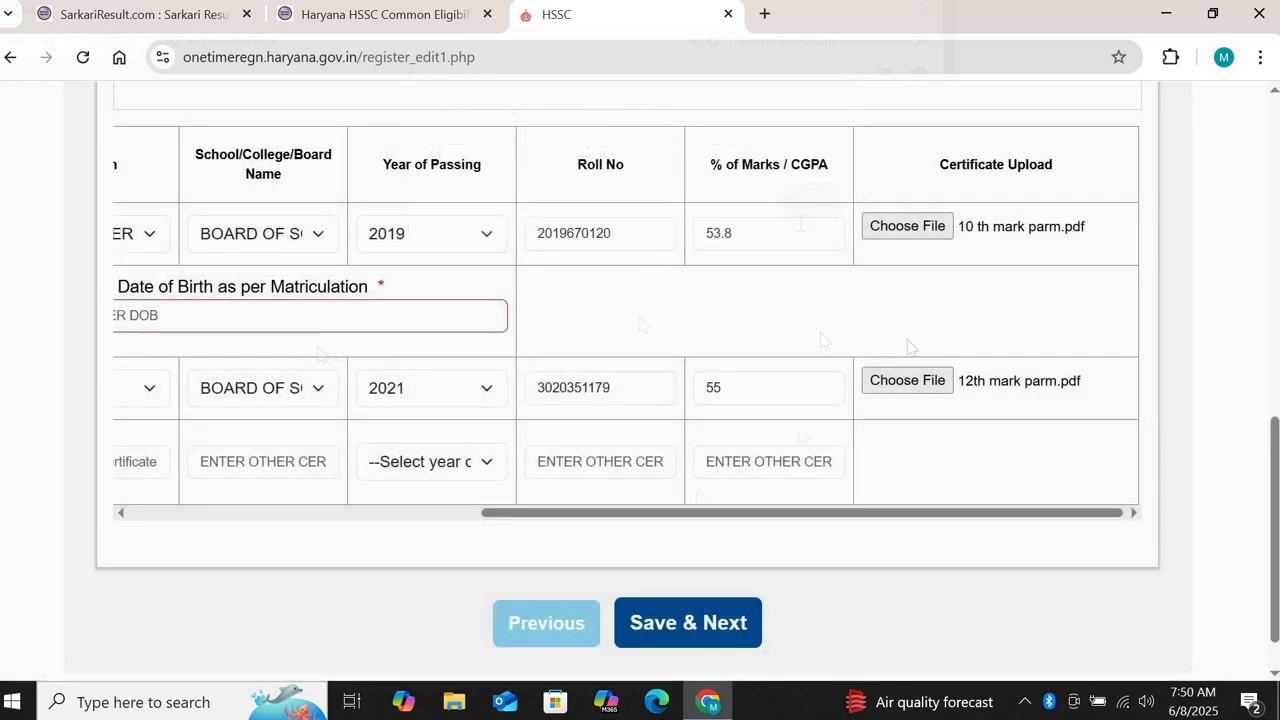
{"action": "left_click", "coordinate": [118, 516]}
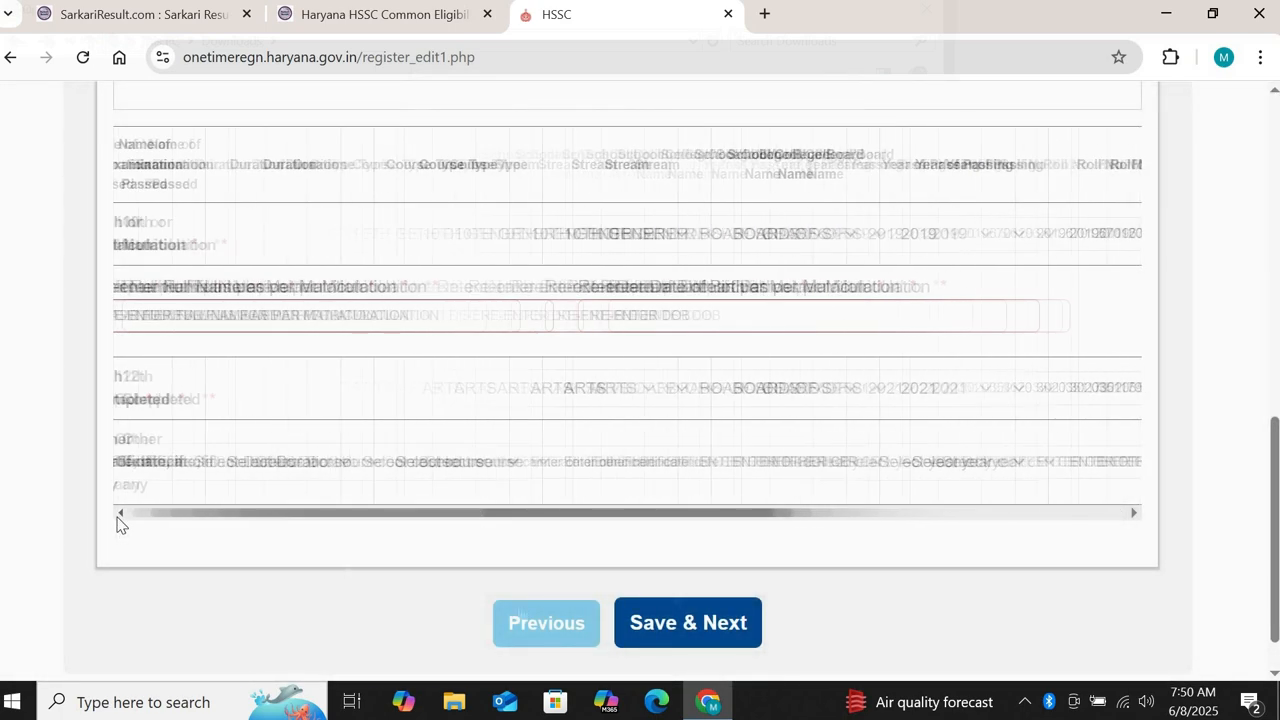
{"action": "left_click", "coordinate": [154, 316]}
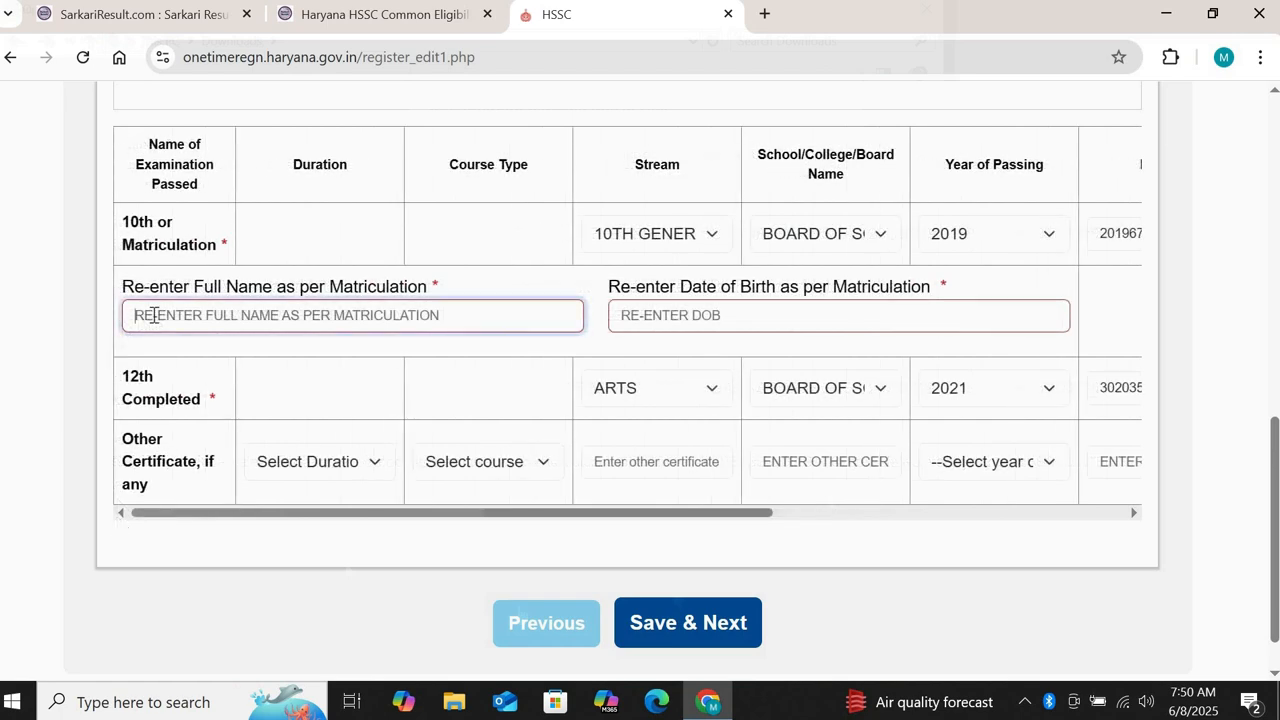
{"action": "scroll", "coordinate": [951, 291], "scroll_direction": "down", "scroll_amount": 10}
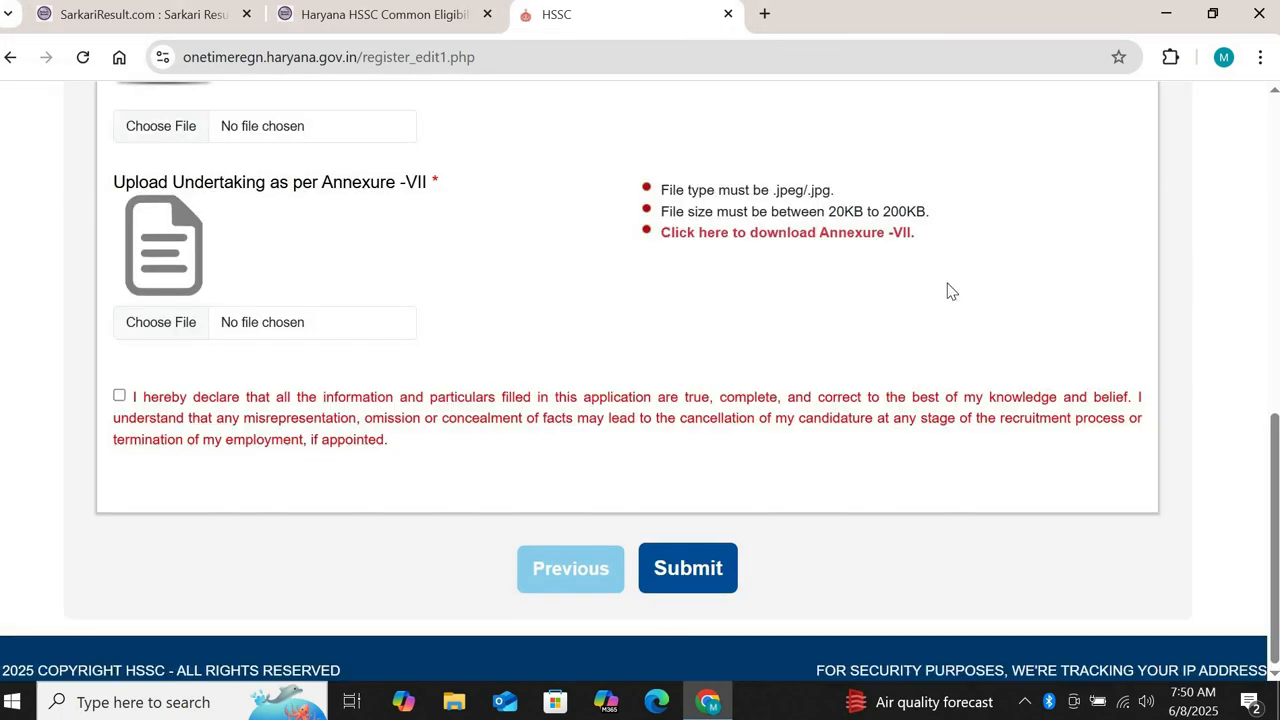
{"action": "left_click", "coordinate": [1274, 96]}
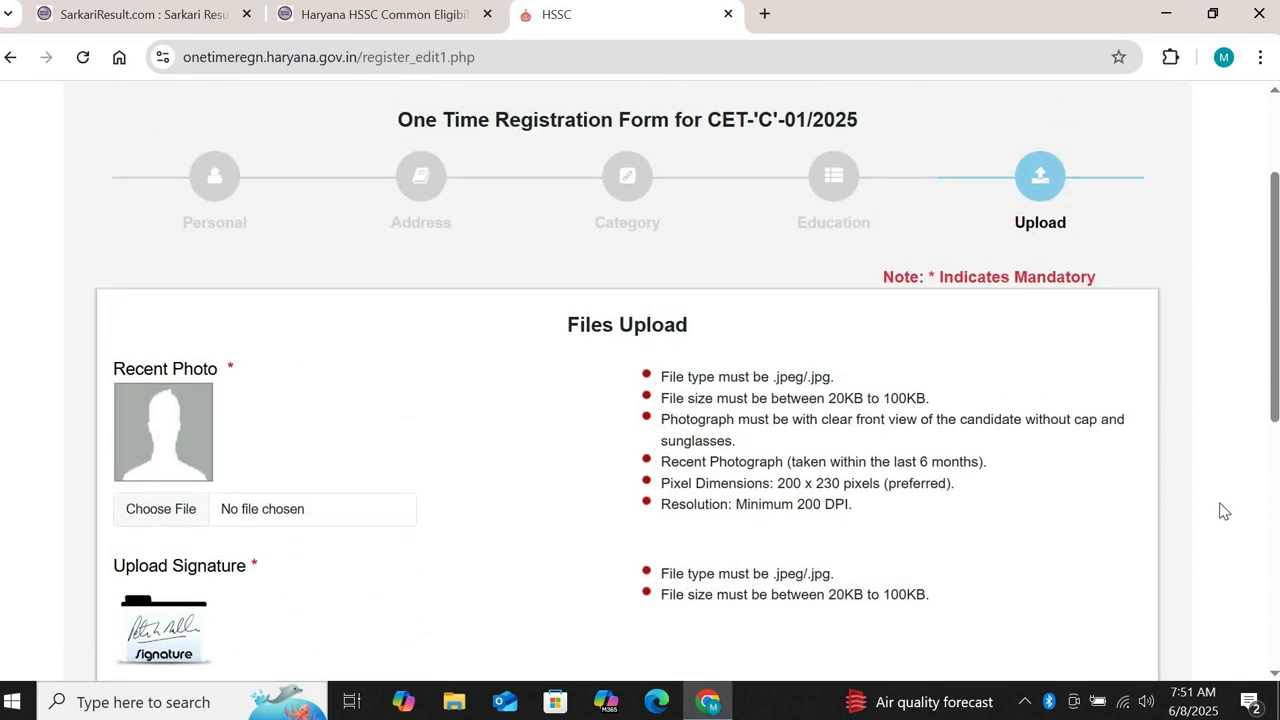
{"action": "scroll", "coordinate": [640, 400], "scroll_direction": "down", "scroll_amount": 4}
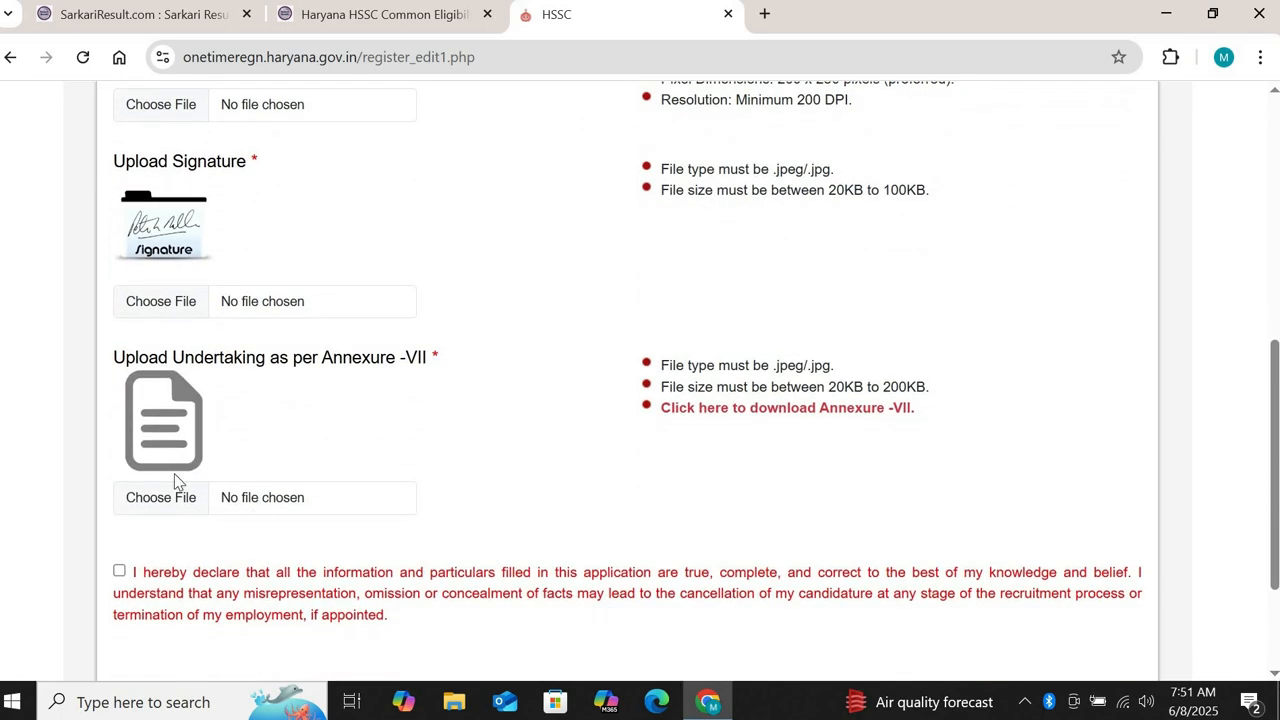
{"action": "left_click", "coordinate": [753, 410]}
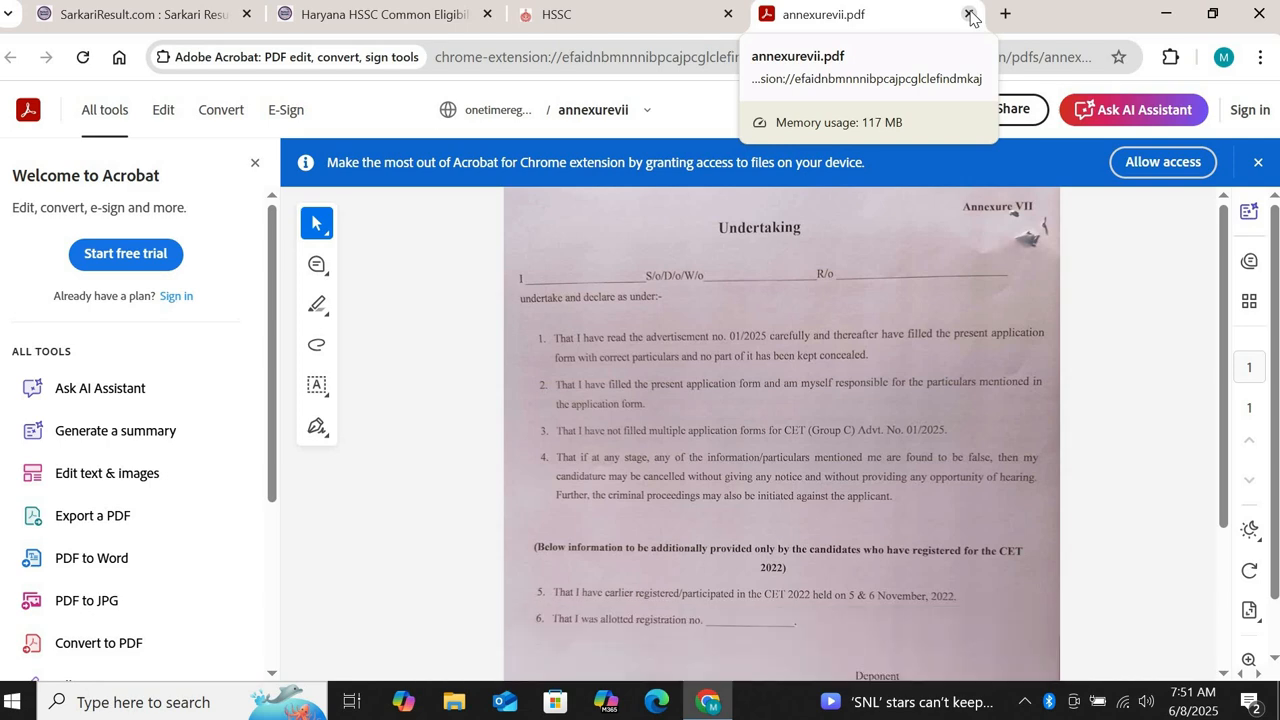
{"action": "left_click", "coordinate": [969, 15]}
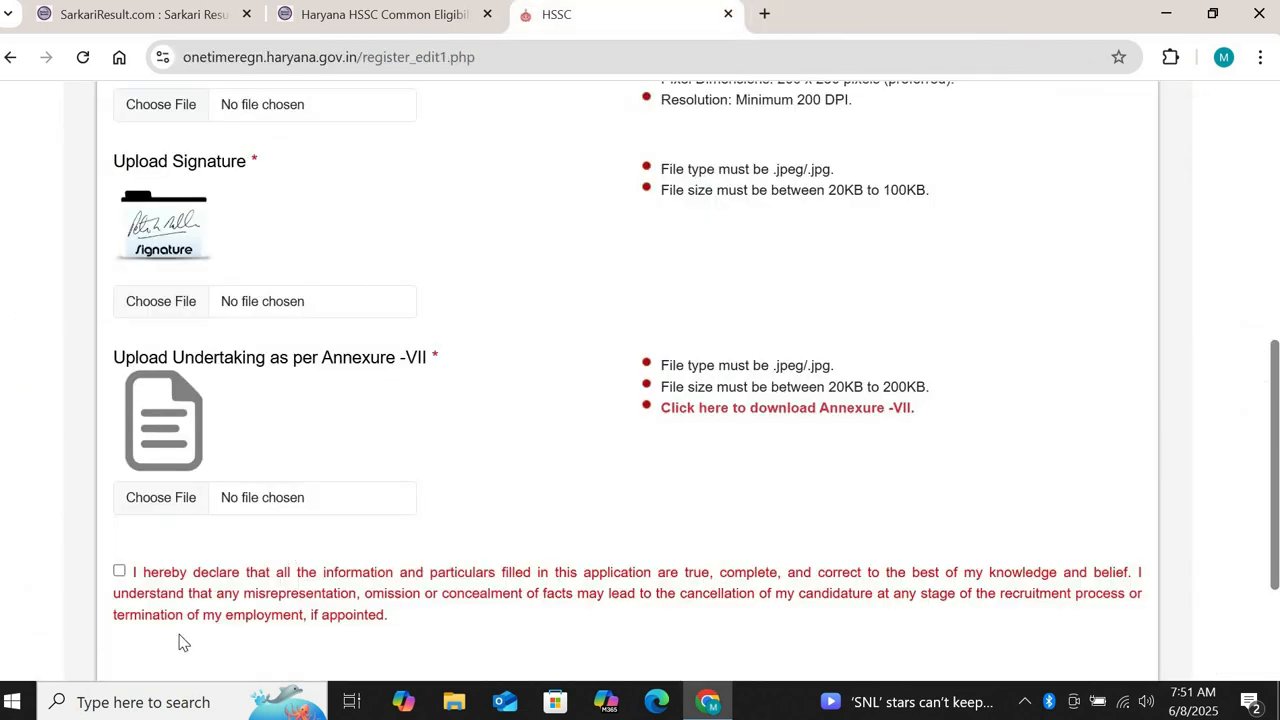